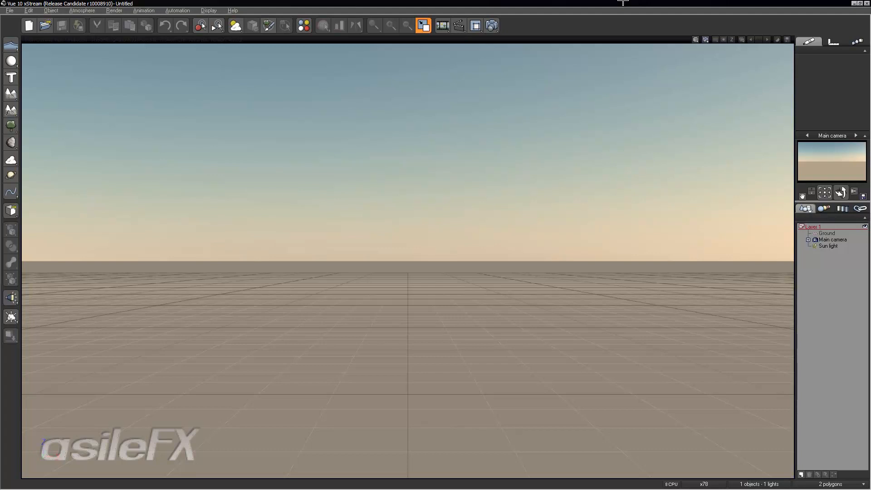
Add the Red Rock Ridge rock from the Rough template collection and show it in close-up
right_click(13, 141)
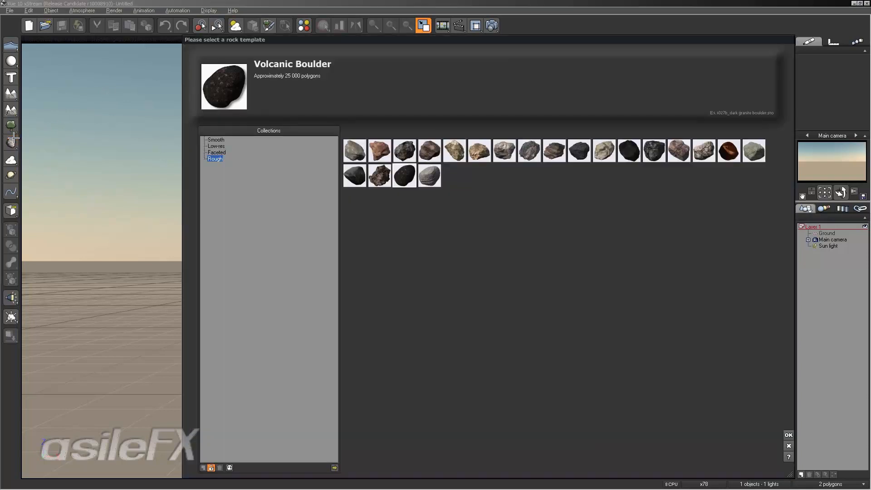
click(380, 151)
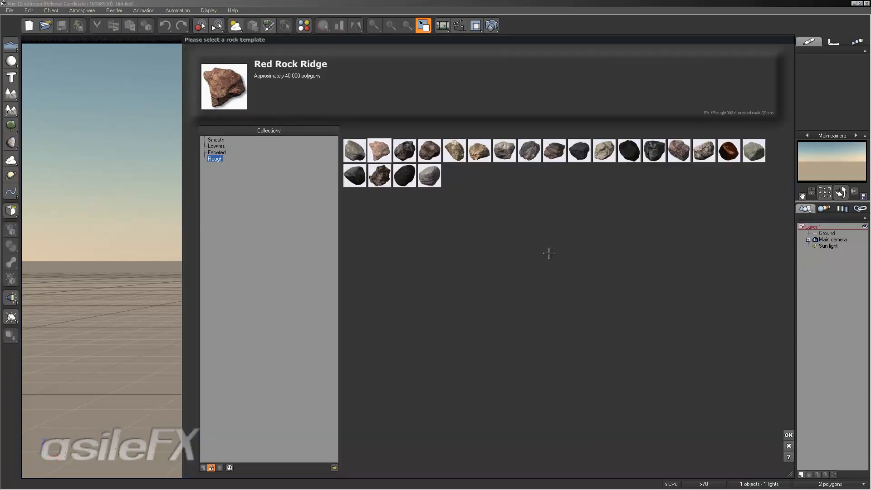
click(788, 436)
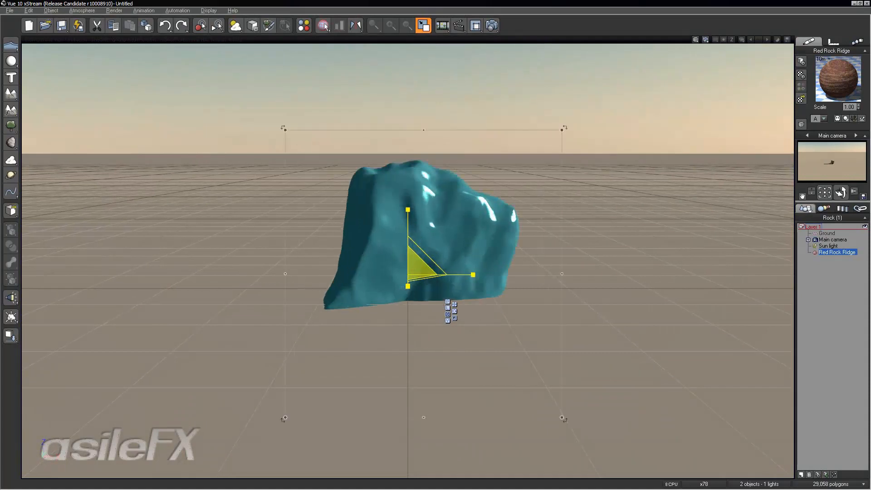
drag(487, 233, 497, 127)
right_drag(497, 127, 505, 168)
right_drag(524, 212, 542, 266)
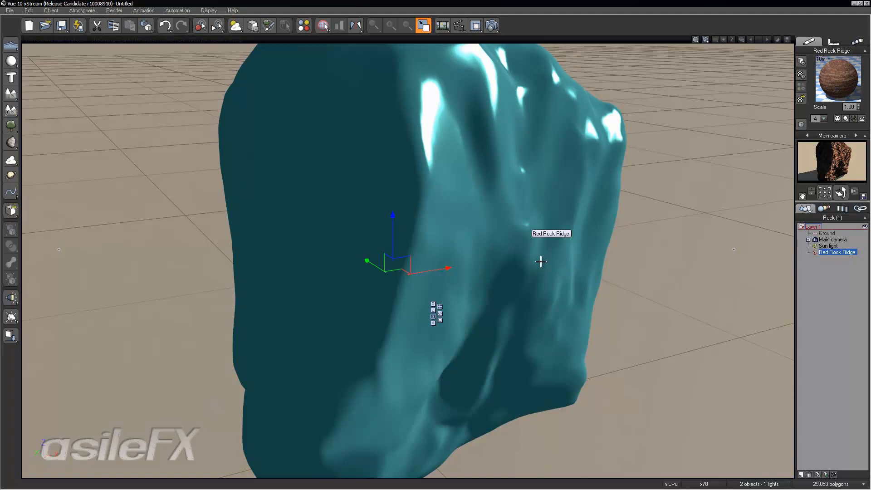
Set the sky dome lighting gain to 0.50 in the atmosphere's light settings
key(F4)
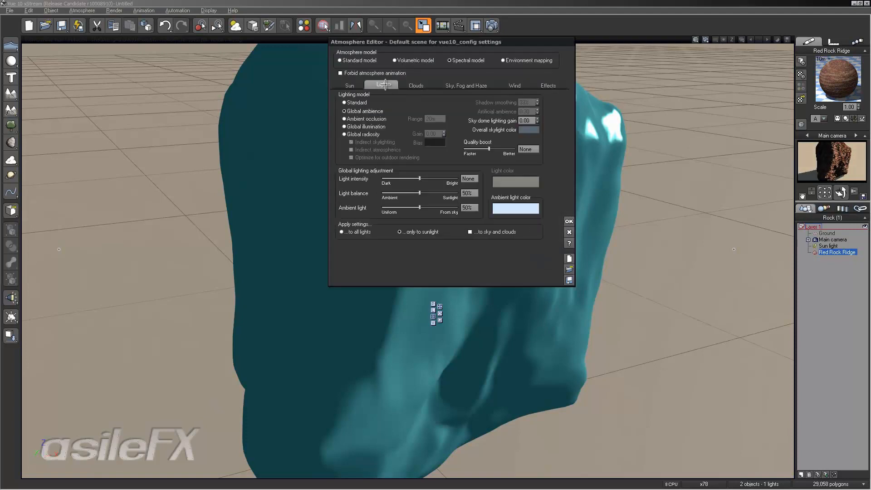
double_click(527, 120)
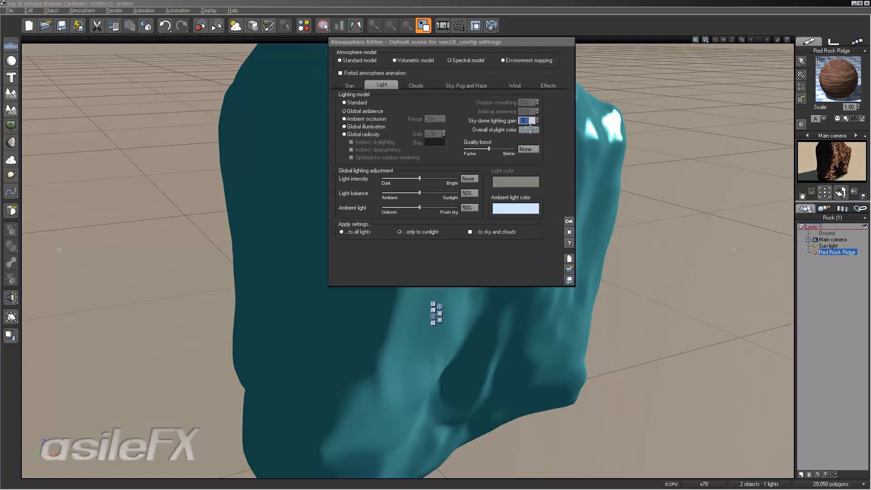
text(0.50)
key(Return)
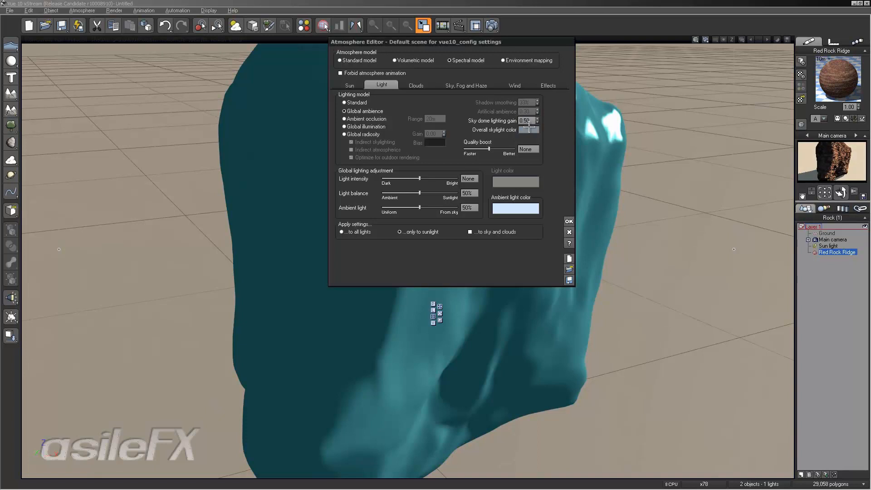
click(569, 221)
Enable gamma correction from the main camera's advanced options and set the display gamma to 1.80
double_click(833, 239)
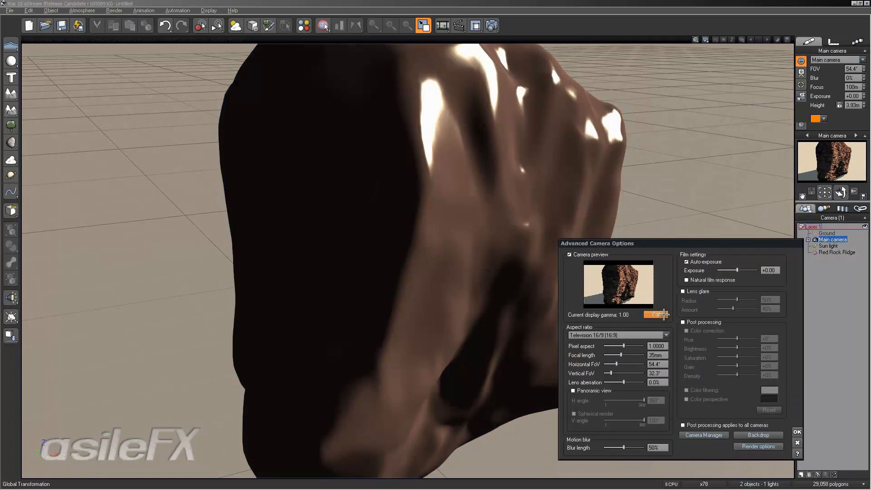
click(656, 315)
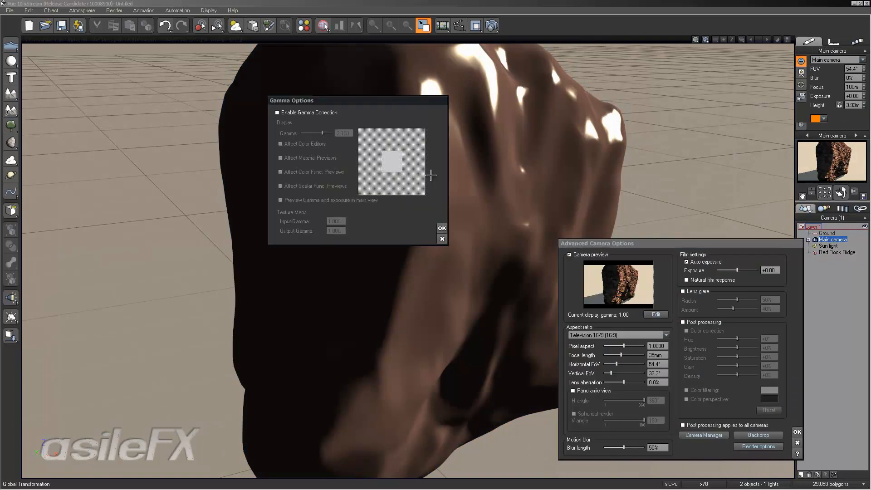
click(314, 114)
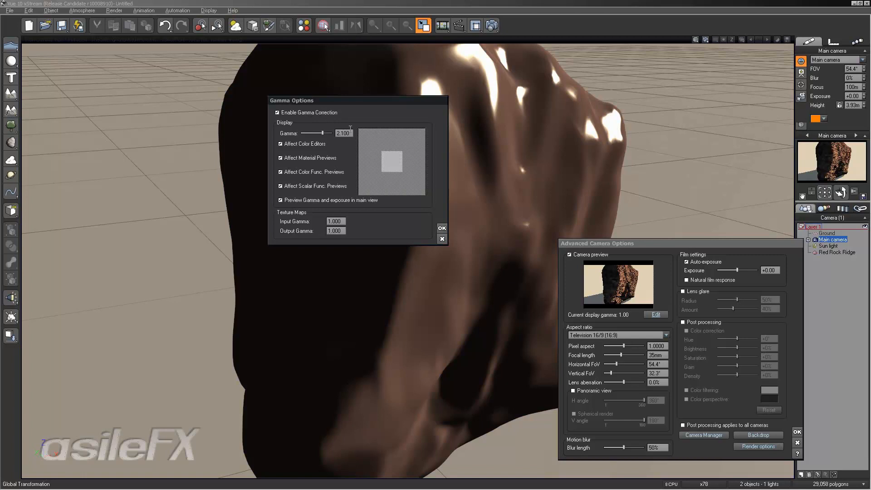
click(442, 228)
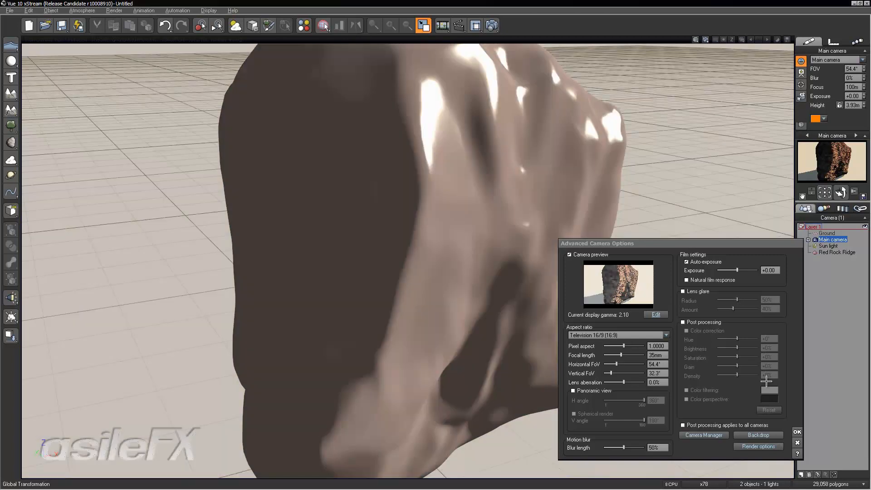
click(658, 313)
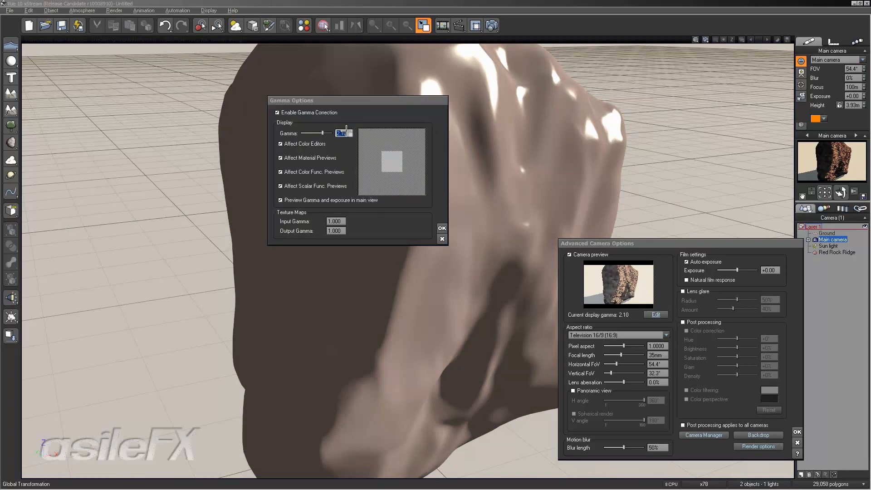
click(442, 229)
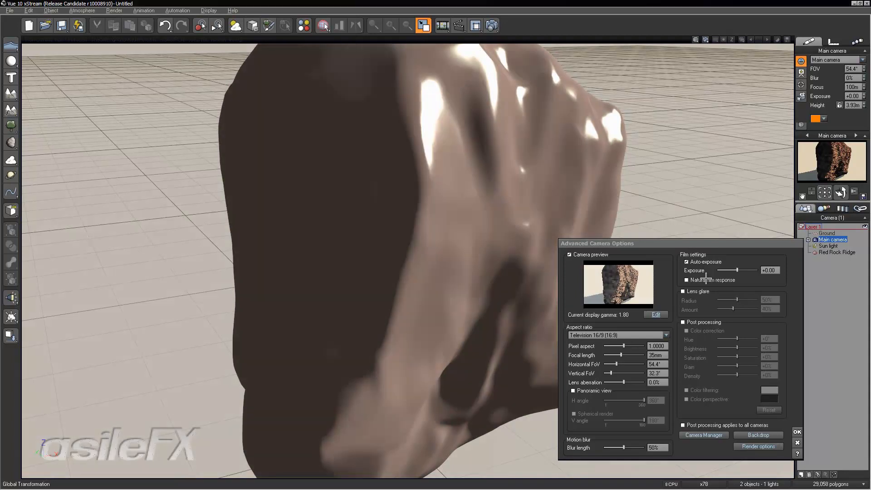
click(720, 276)
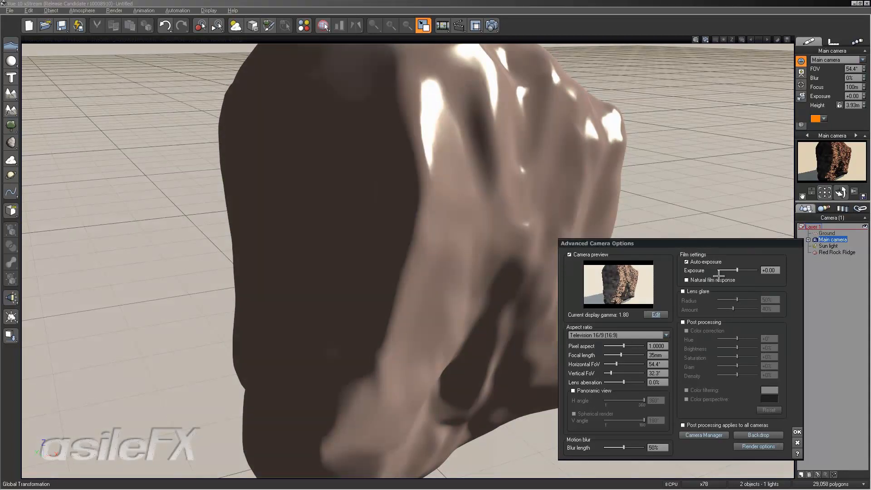
key(Escape)
Review the bump settings of the Red Rock Ridge material and reset the material to its default
right_drag(633, 230, 662, 230)
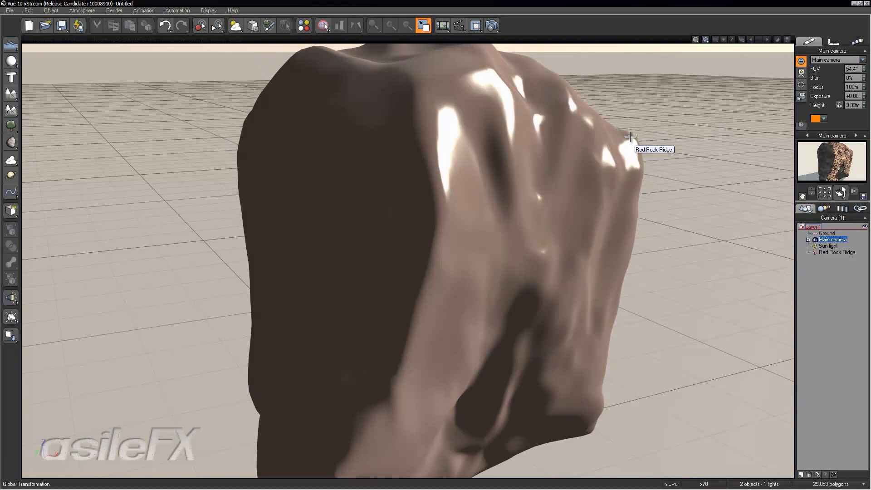
click(845, 252)
right_click(829, 74)
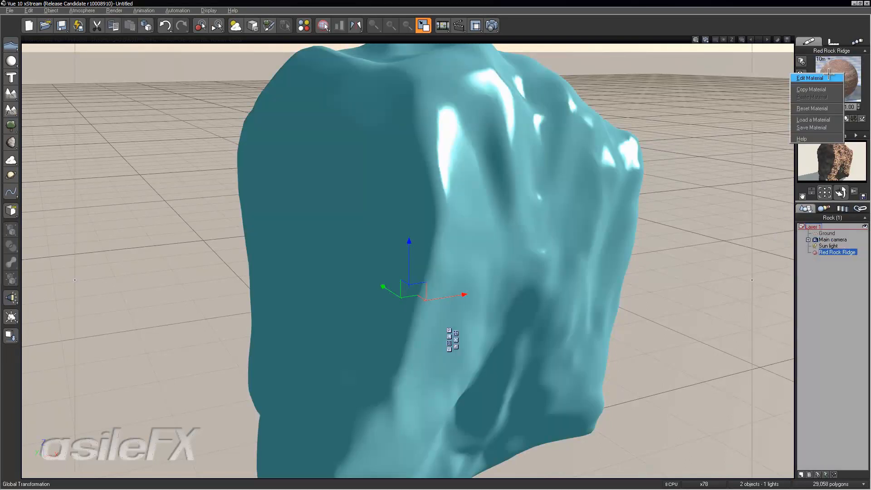
click(810, 77)
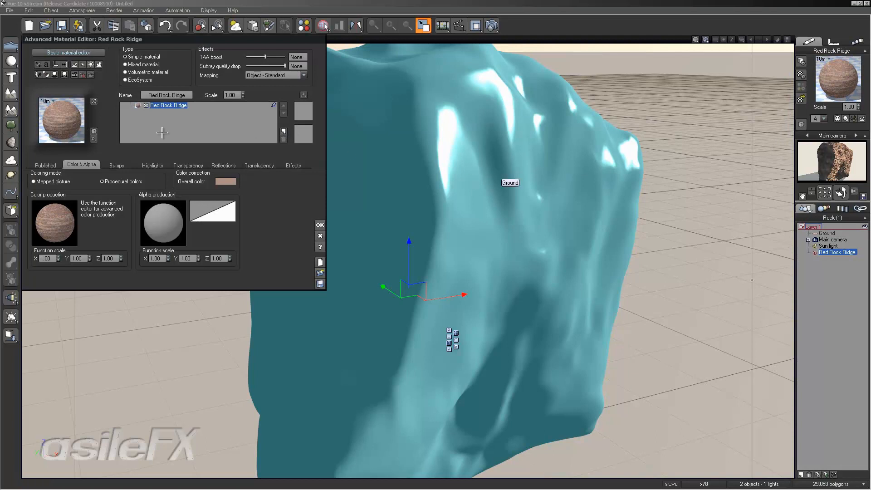
click(129, 162)
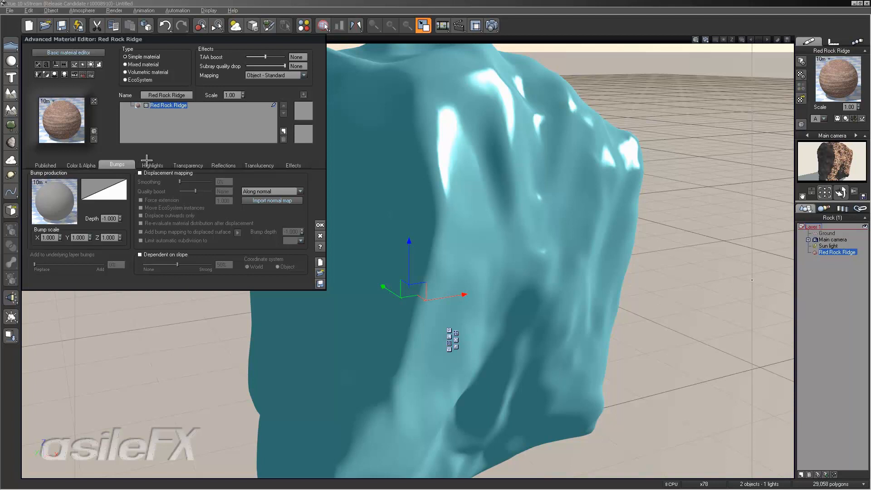
click(318, 223)
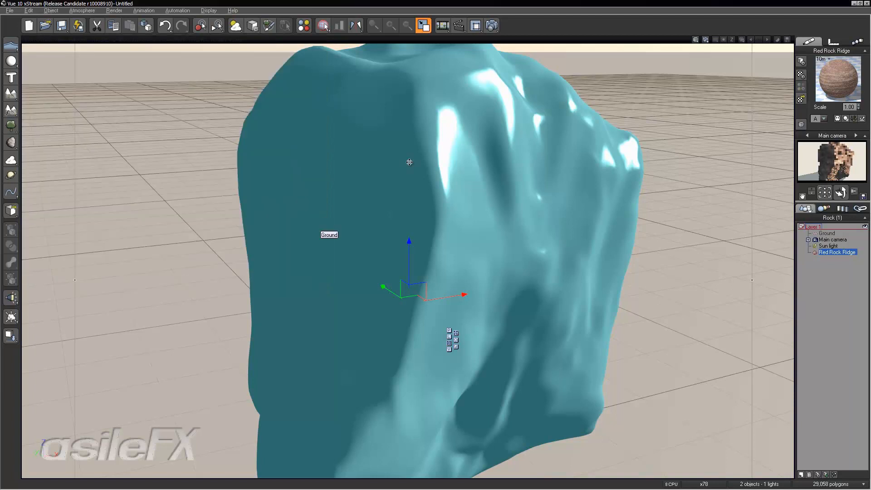
right_click(842, 74)
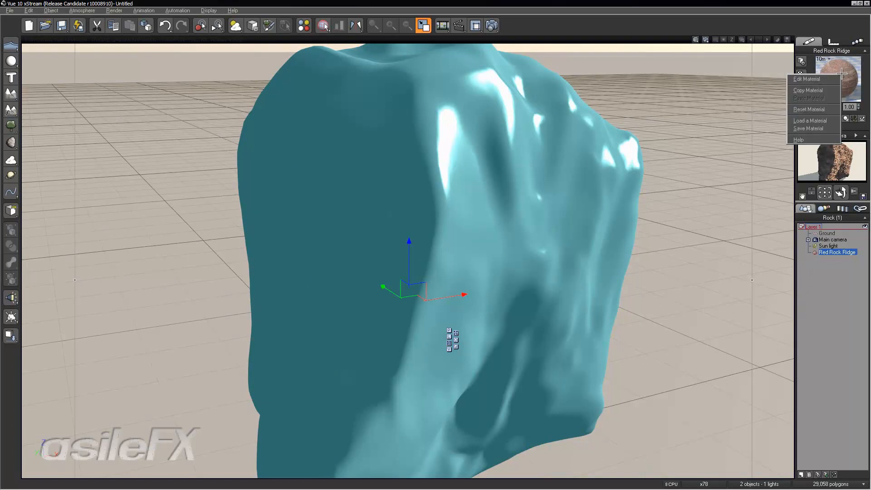
click(822, 109)
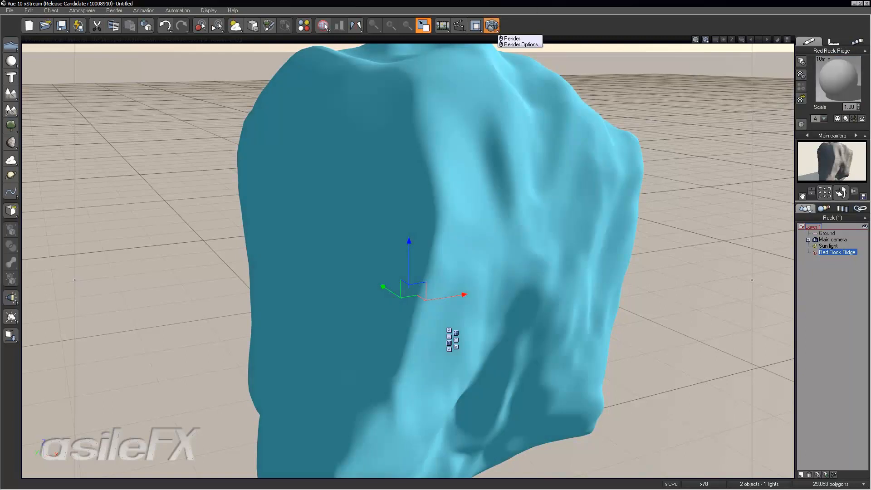
Render the rock to screen at 800x450 with the user settings preset, and inspect its polygon mesh options
click(492, 26)
click(350, 137)
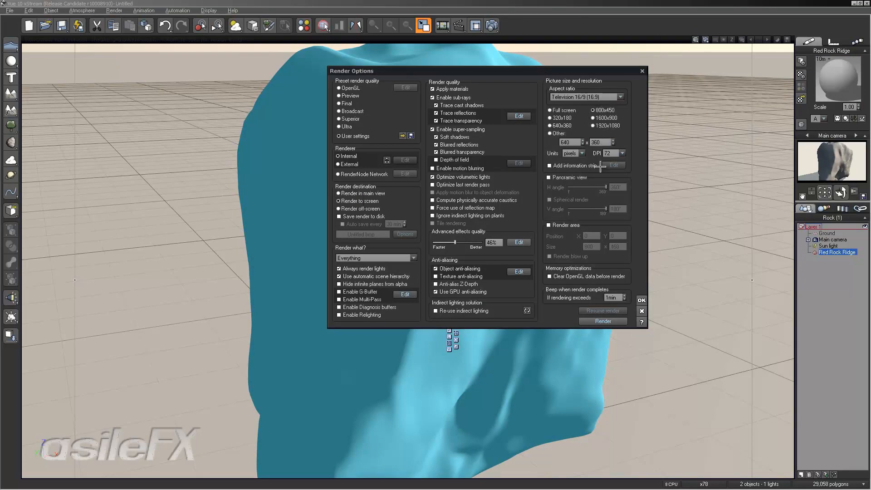
click(597, 321)
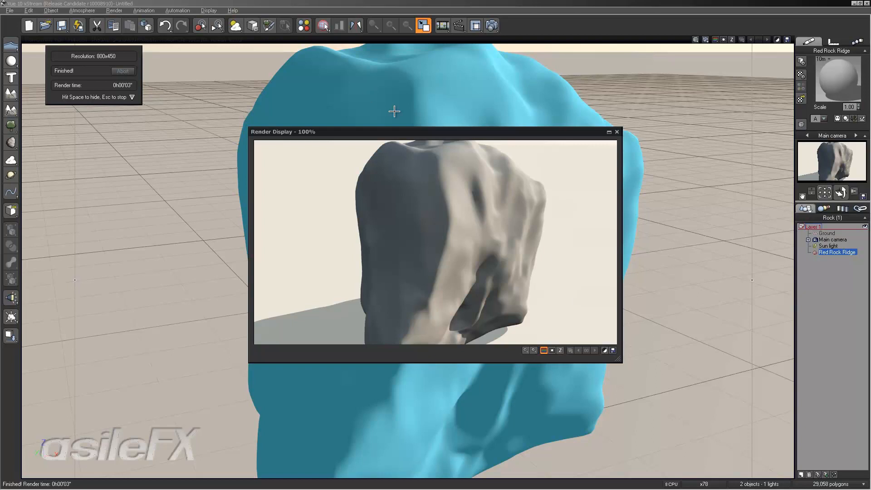
click(618, 132)
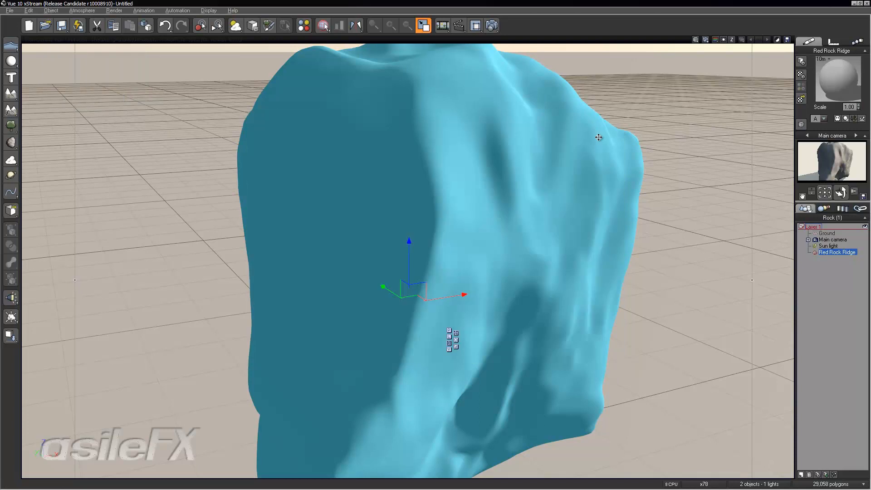
double_click(453, 341)
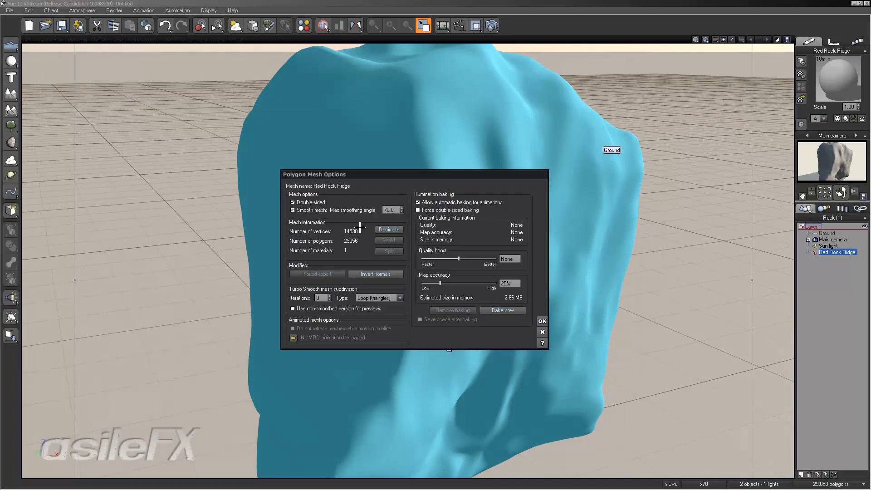
click(545, 331)
Try to import a normal map in the bump settings of the rock's material
click(801, 62)
click(799, 75)
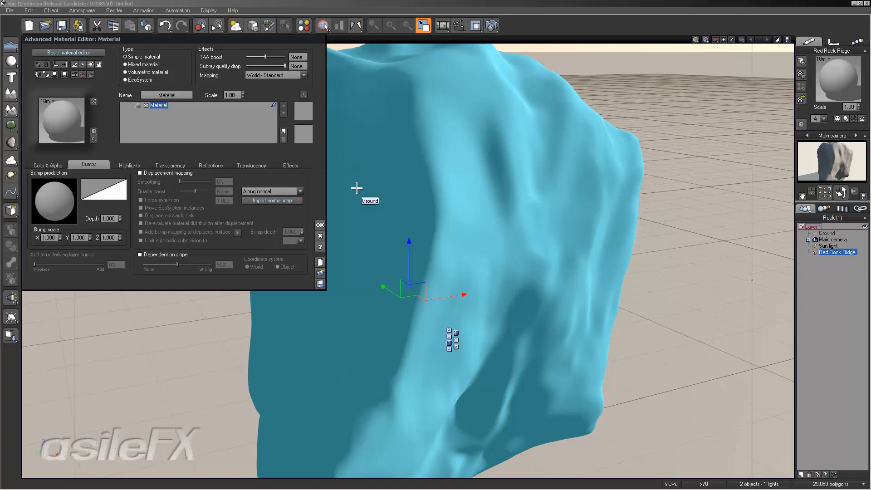
click(247, 201)
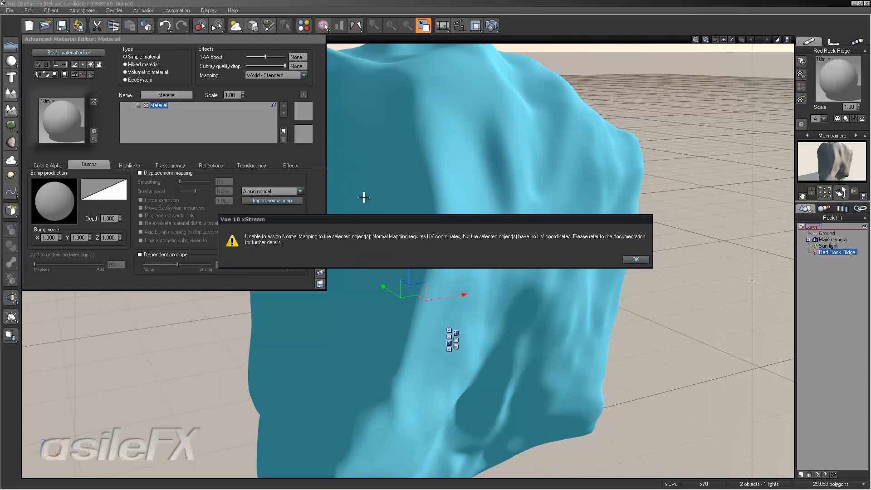
click(637, 259)
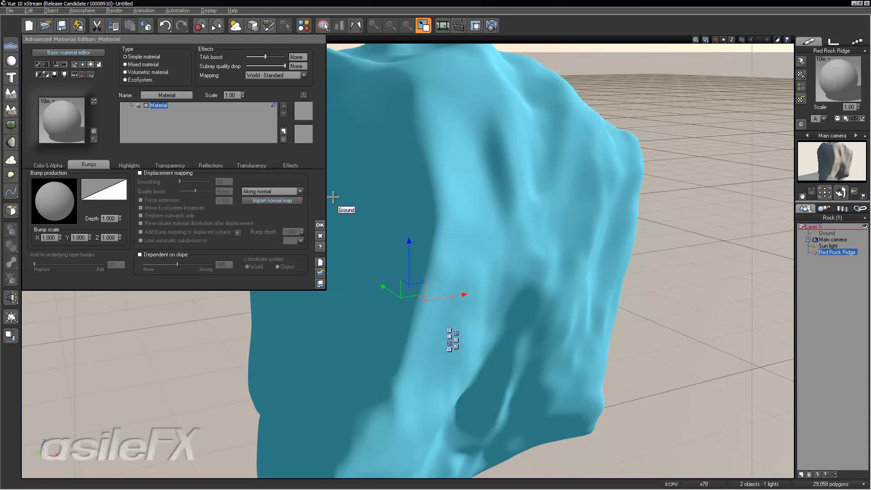
Add a Projected Texture Map node to the material's bump production function, leaving space between it and the Bump output
right_click(64, 185)
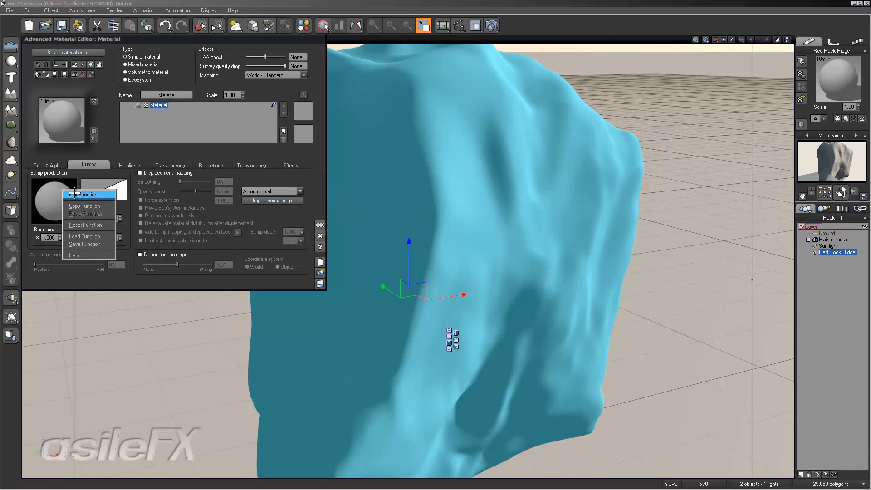
click(74, 193)
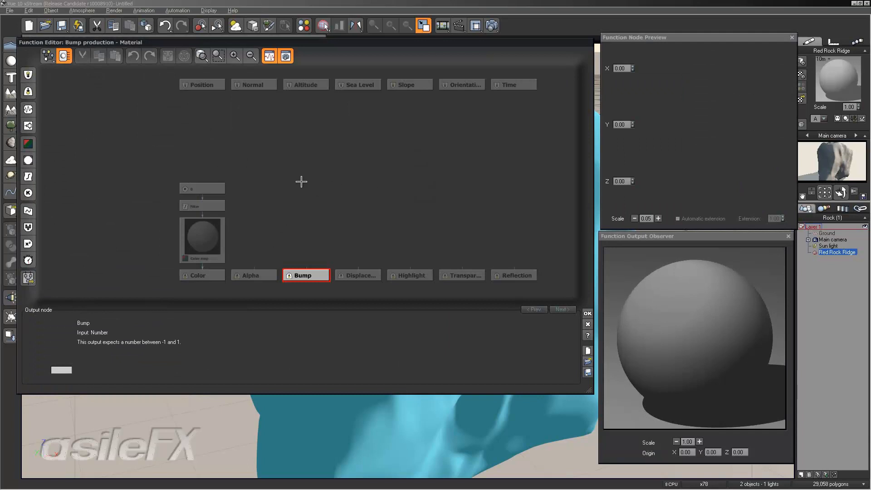
click(304, 182)
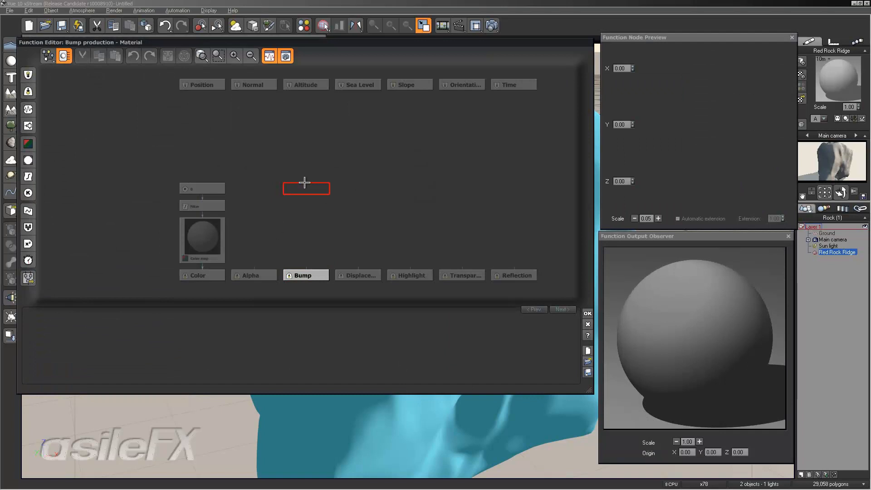
click(28, 159)
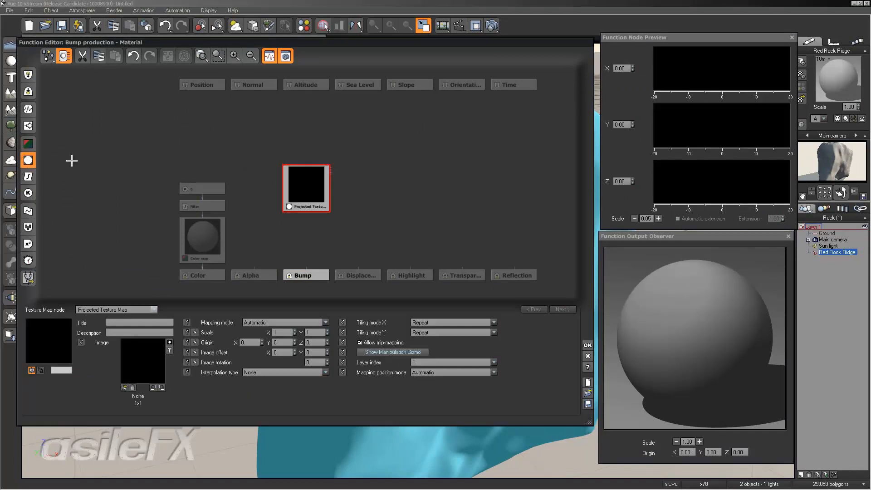
drag(307, 181, 306, 153)
Add an RGB to Normal math node below the Projected Texture Map node and connect the texture map to it
click(312, 202)
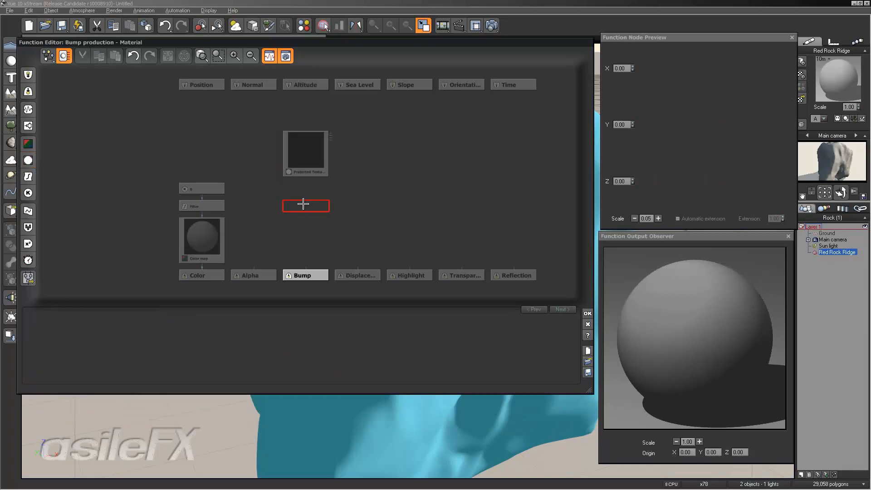
right_click(303, 204)
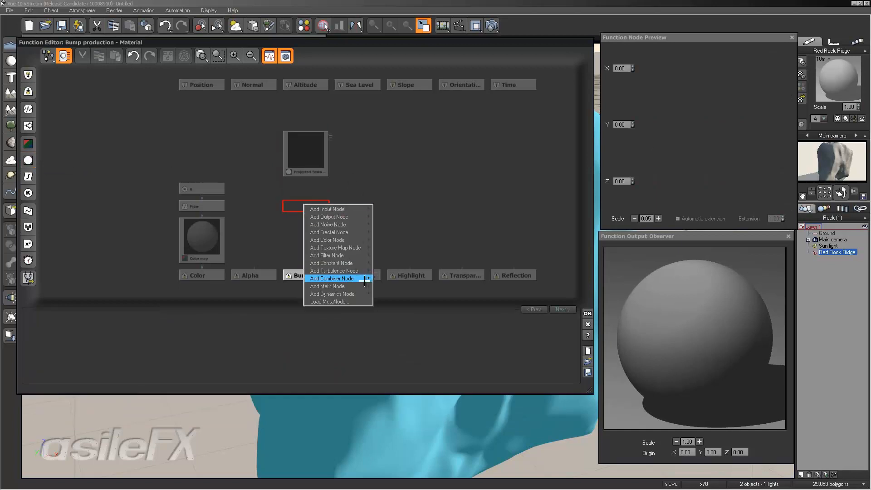
mouse_move(345, 287)
mouse_move(423, 309)
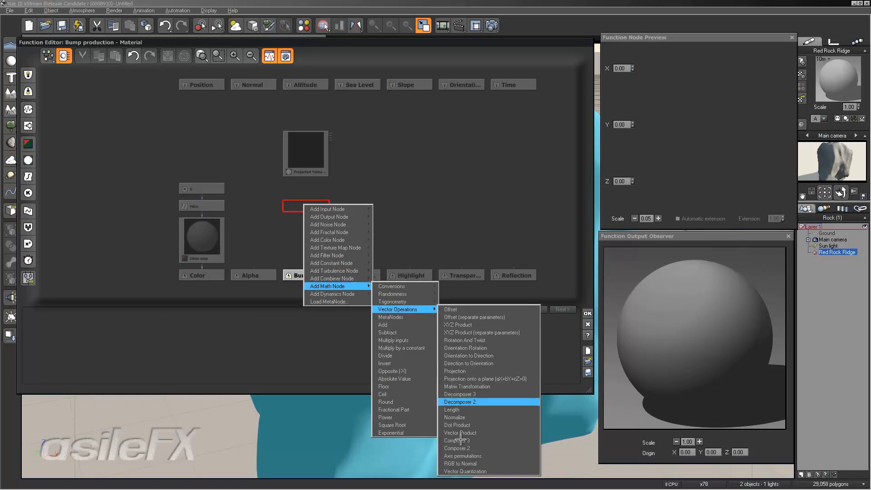
click(472, 461)
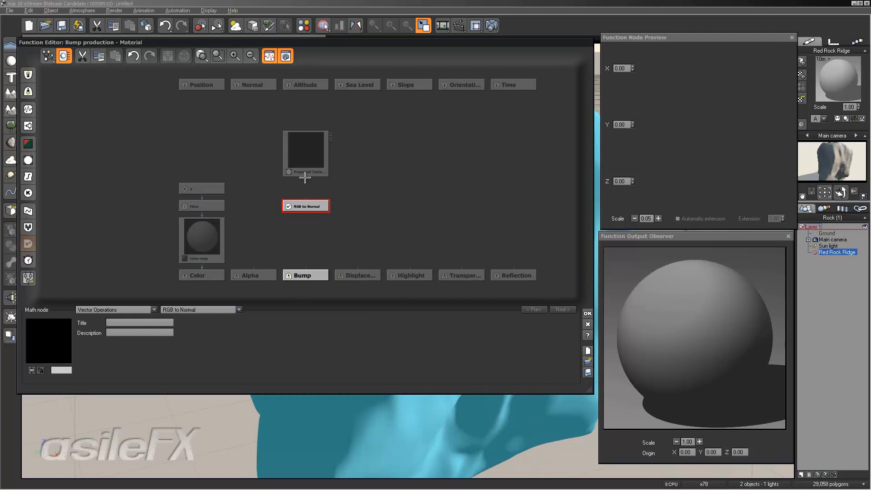
drag(305, 180, 306, 172)
Add a Normal Mapping output node and connect the RGB to Normal node to it
click(404, 235)
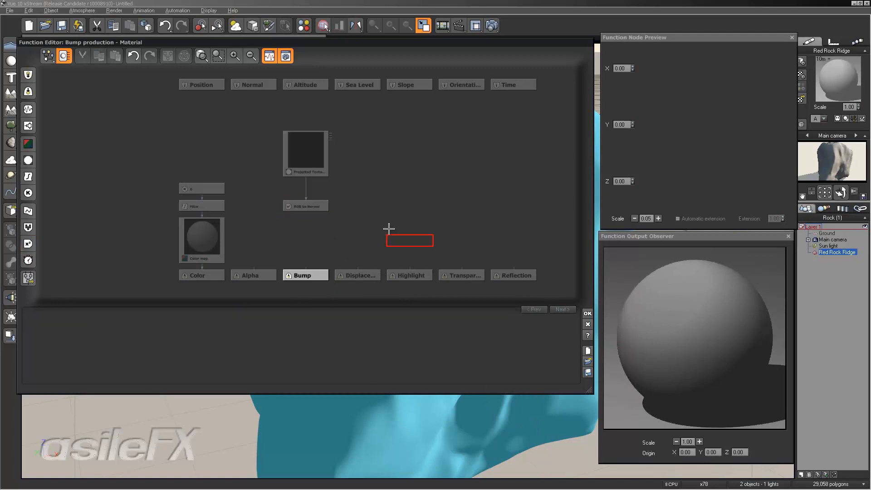
right_click(389, 228)
mouse_move(430, 238)
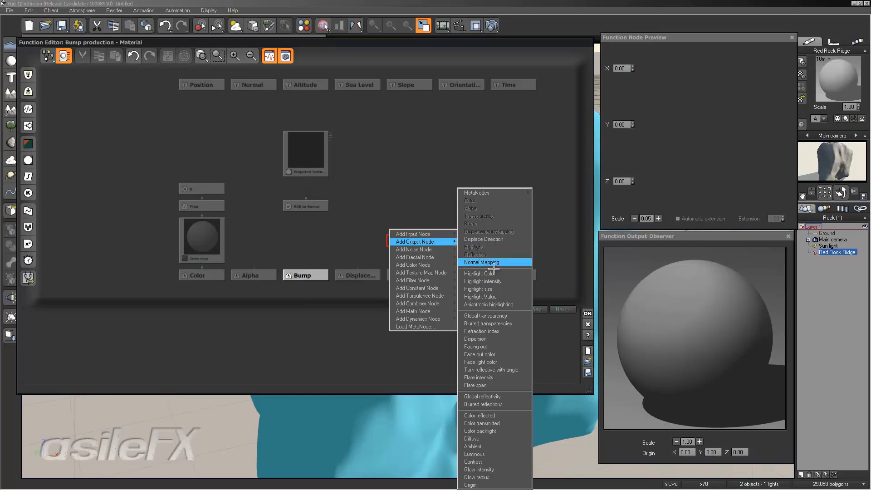
drag(561, 272, 306, 208)
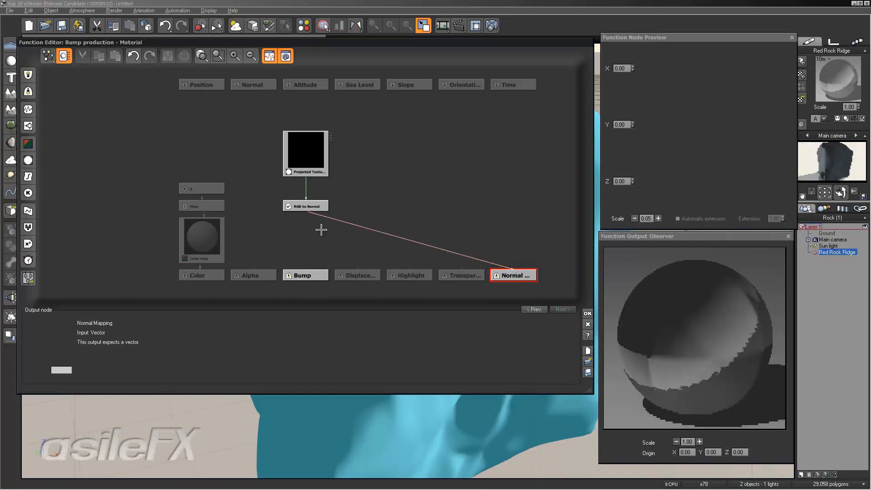
Line up the Projected Texture Map and RGB to Normal nodes above the Normal Mapping output, with the Reflection output set apart from it
click(306, 119)
click(314, 140)
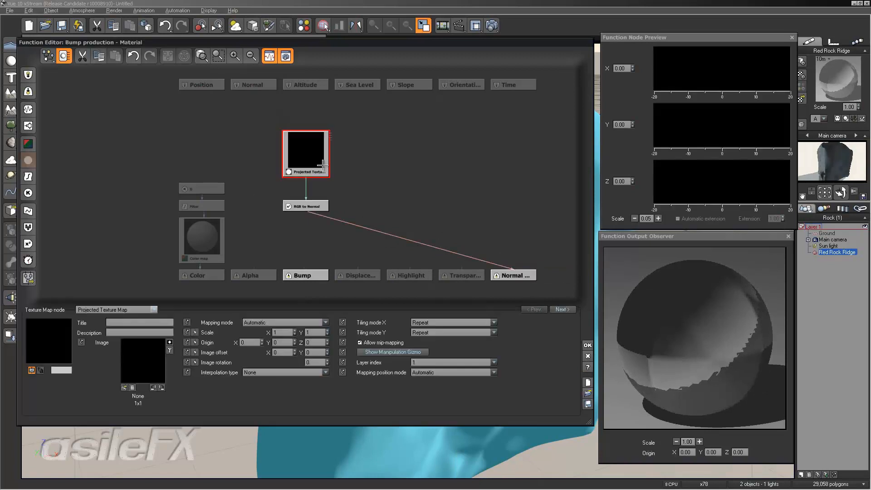
drag(309, 155, 511, 203)
right_drag(451, 194, 436, 185)
click(437, 186)
click(397, 180)
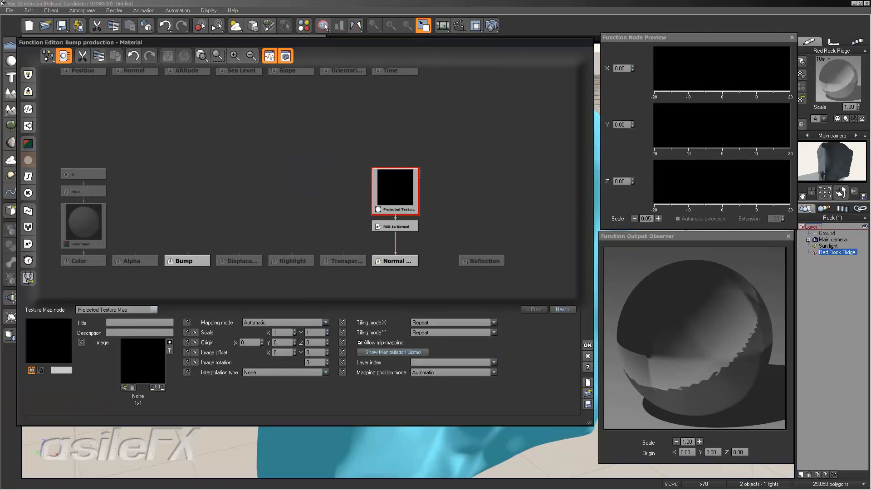
Load rock_a_01 from the Rock_normals folder as the Projected Texture Map's image, and accept the function and material changes
drag(870, 86, 340, 268)
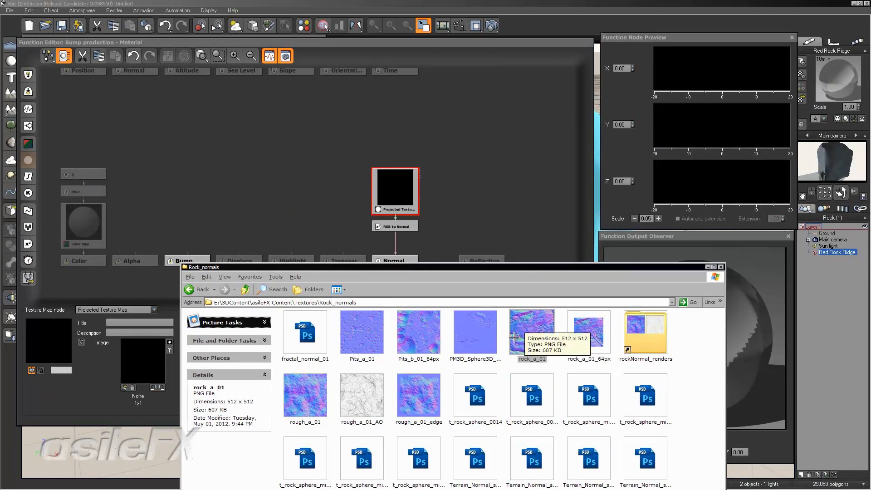
drag(530, 330, 143, 361)
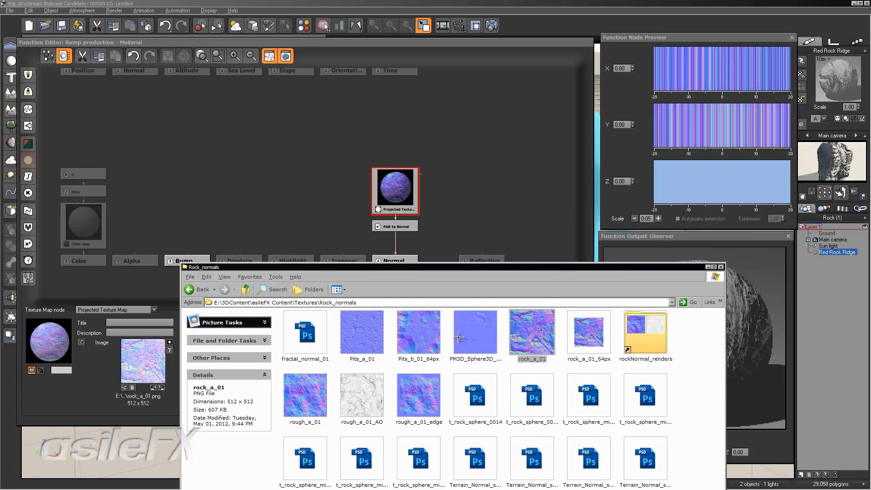
click(707, 267)
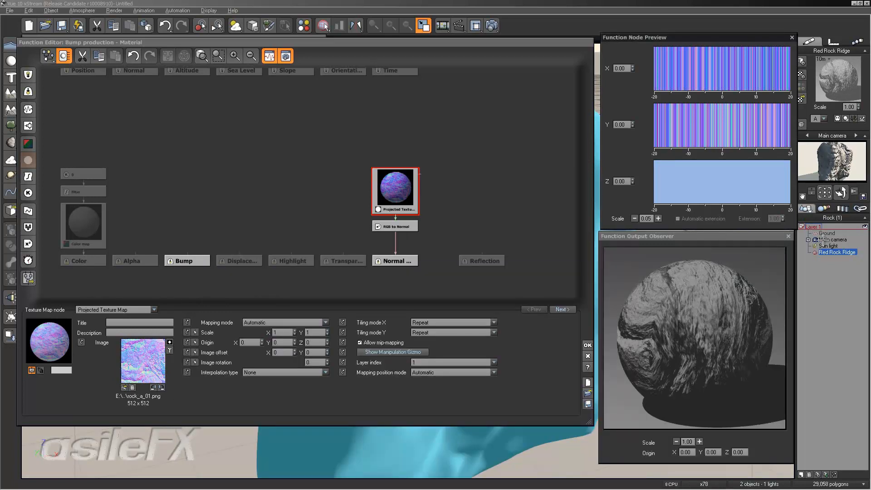
click(588, 345)
click(319, 225)
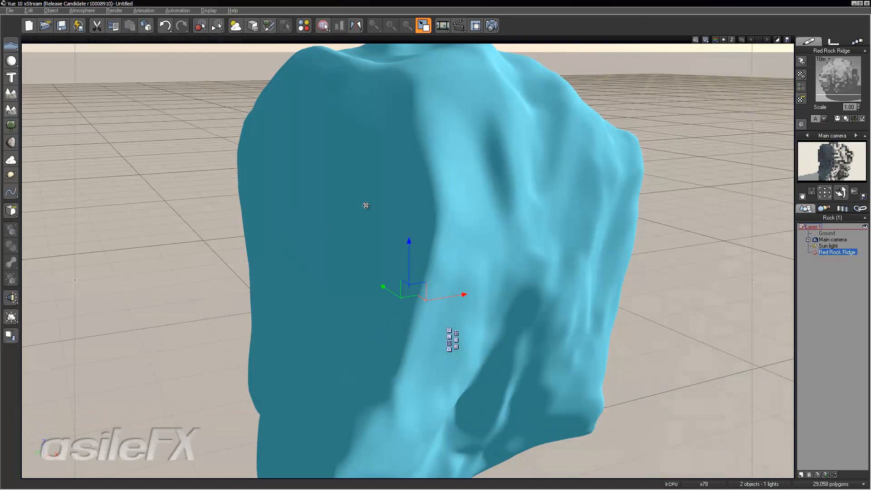
Review the display and texture map gamma options of the main camera
double_click(837, 240)
click(650, 317)
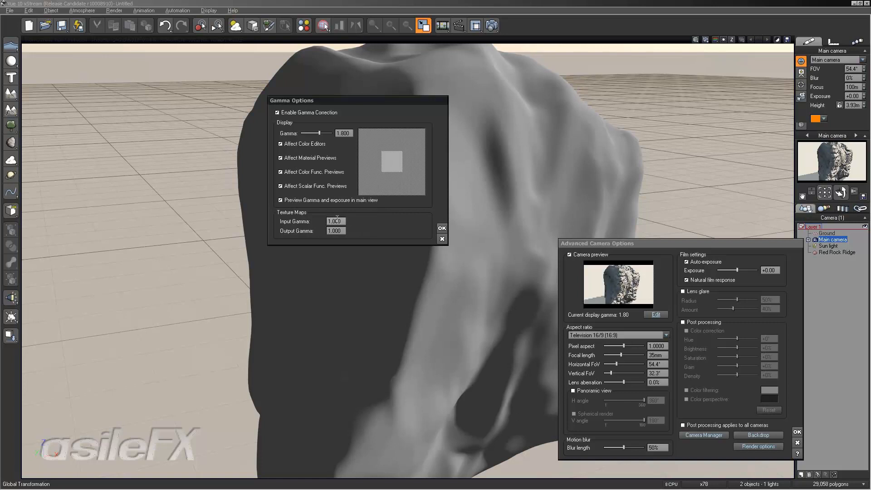
click(442, 228)
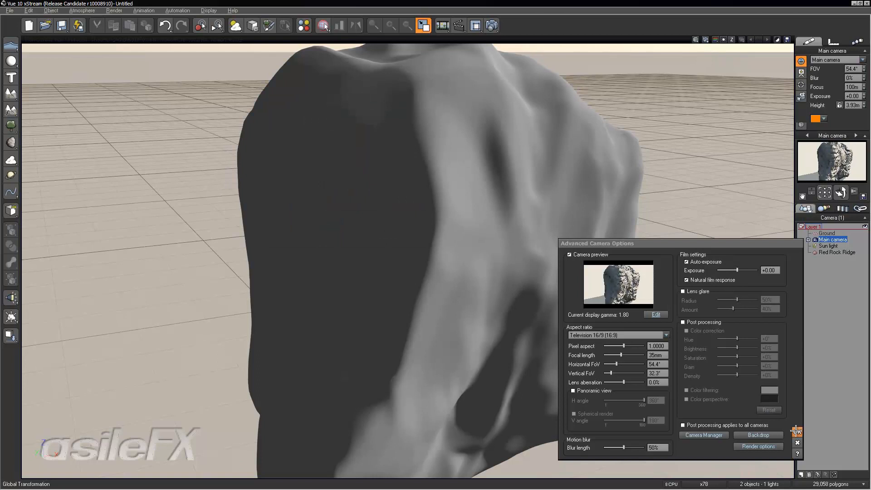
click(797, 431)
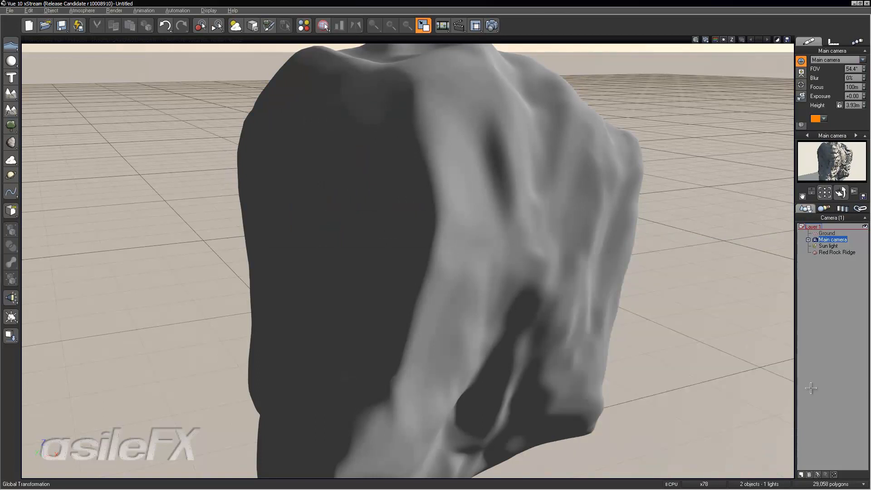
Override the system gamma for the rock_a_01.png image in the Projected Texture Map node of the Red Rock Ridge material
click(835, 253)
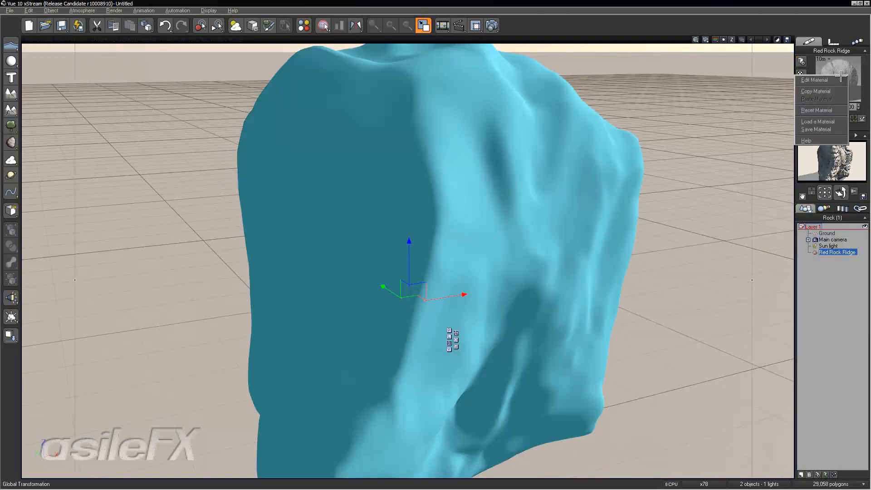
double_click(451, 338)
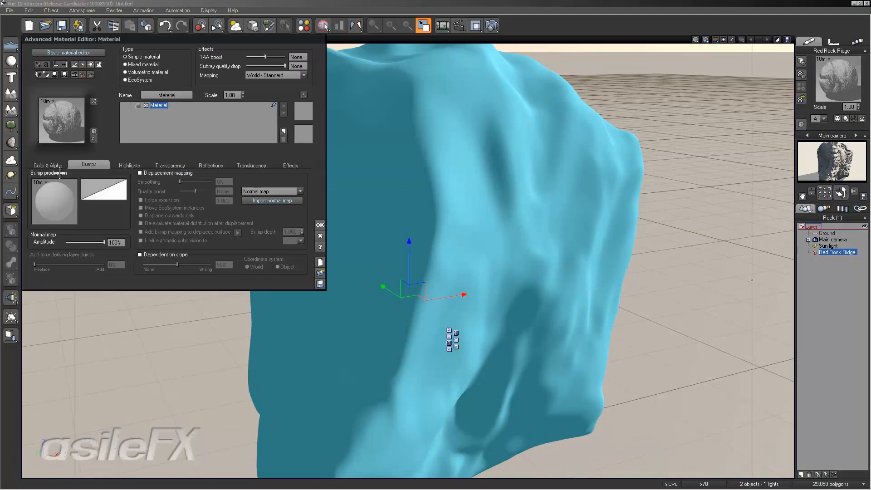
click(58, 166)
right_click(63, 211)
click(73, 216)
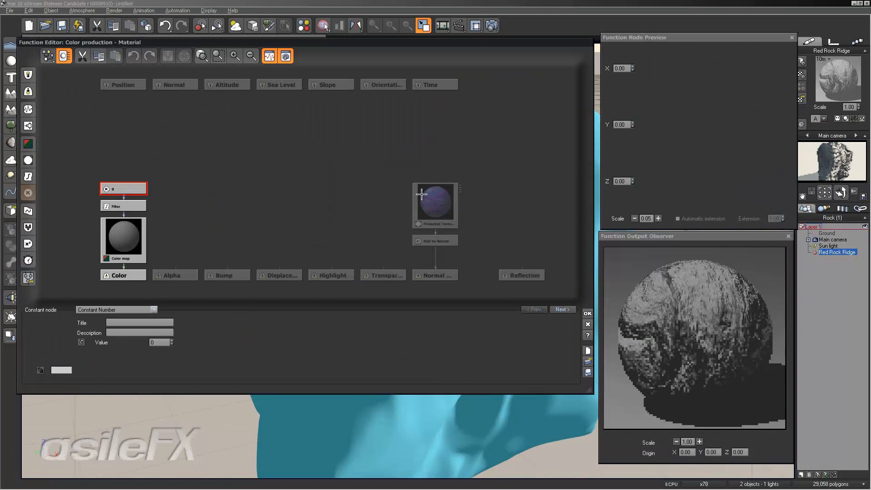
click(422, 195)
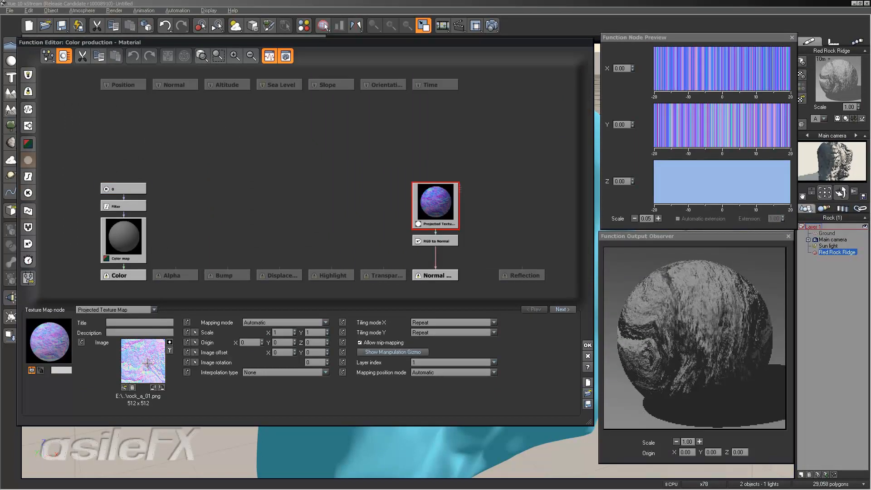
click(171, 348)
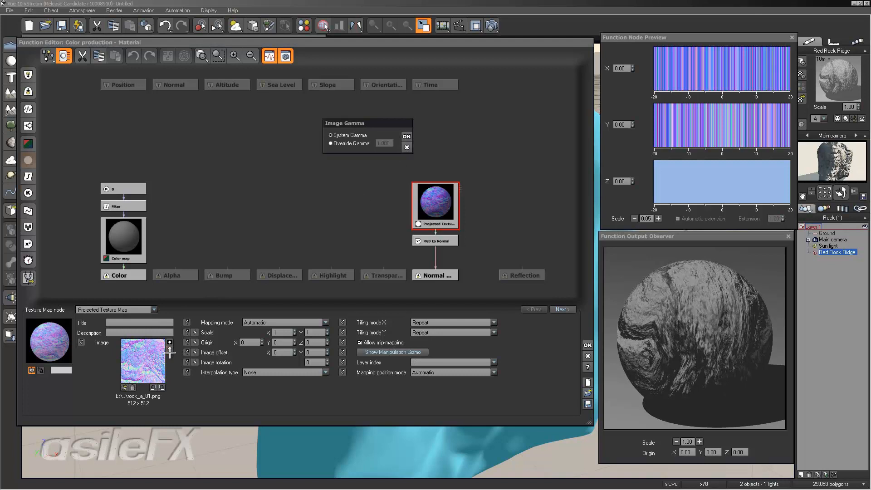
click(336, 144)
click(406, 137)
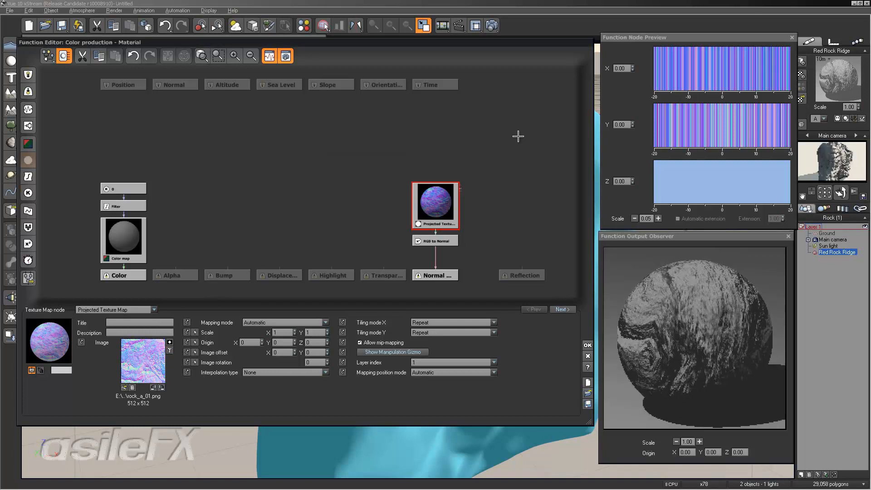
click(588, 344)
Try a normal map amplitude of 43% in the material's bump settings and restore it to 100%
click(89, 165)
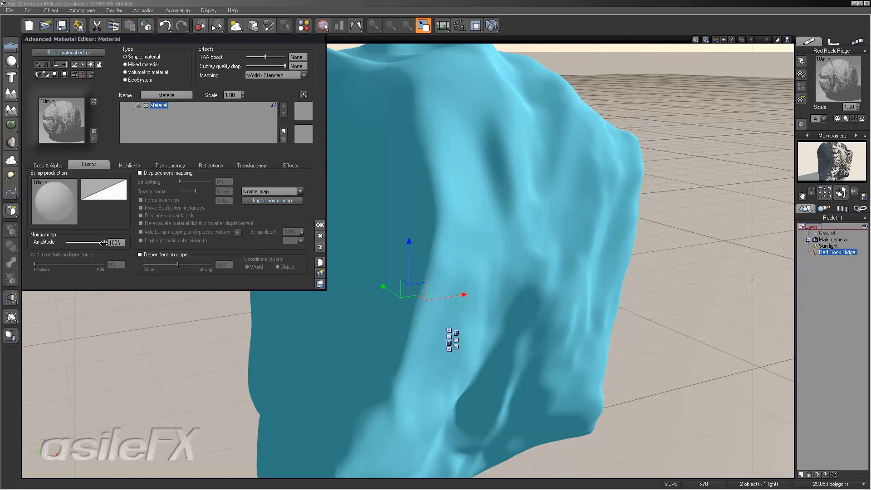
mouse_move(94, 243)
mouse_down()
mouse_move(75, 242)
mouse_move(105, 242)
mouse_move(71, 242)
mouse_move(78, 243)
mouse_up()
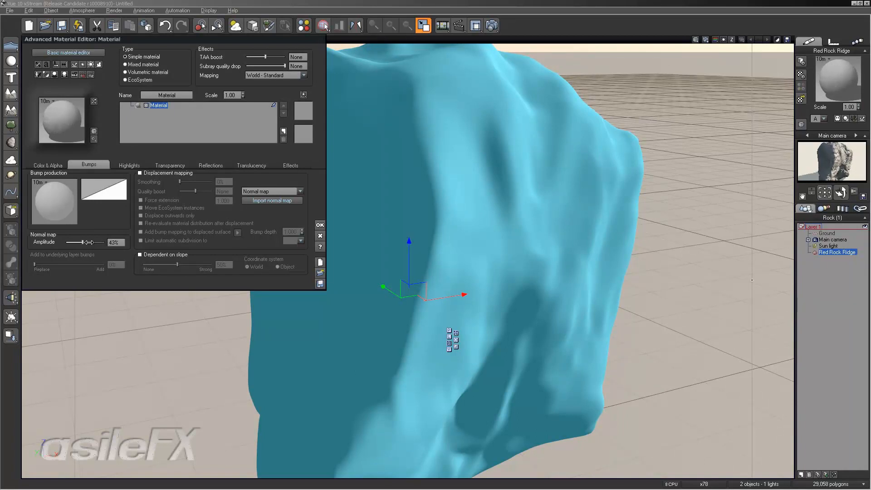
drag(105, 239, 107, 239)
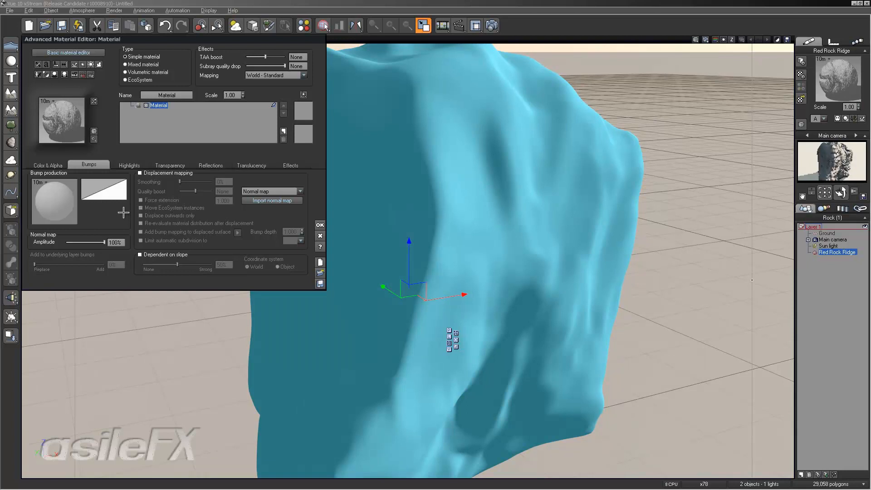
Reopen the material's color production function and move the texture map and RGB to Normal nodes down next to the Normal Mapping output
click(51, 164)
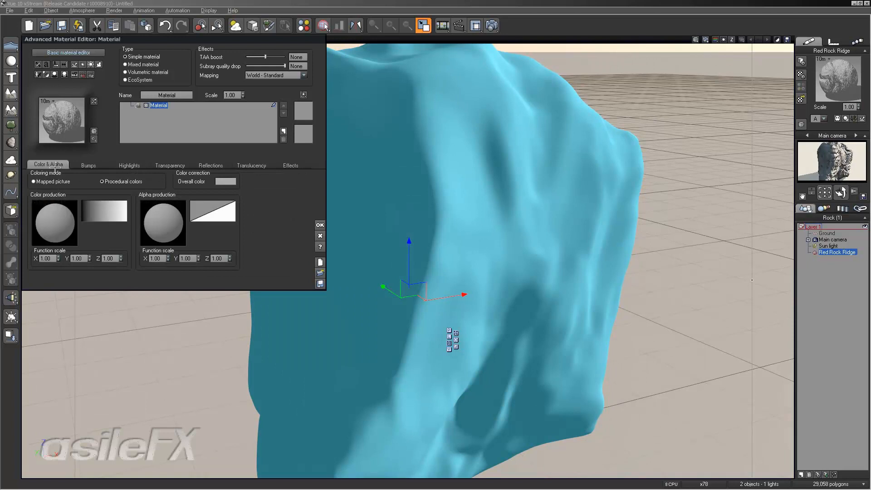
right_click(58, 214)
click(72, 220)
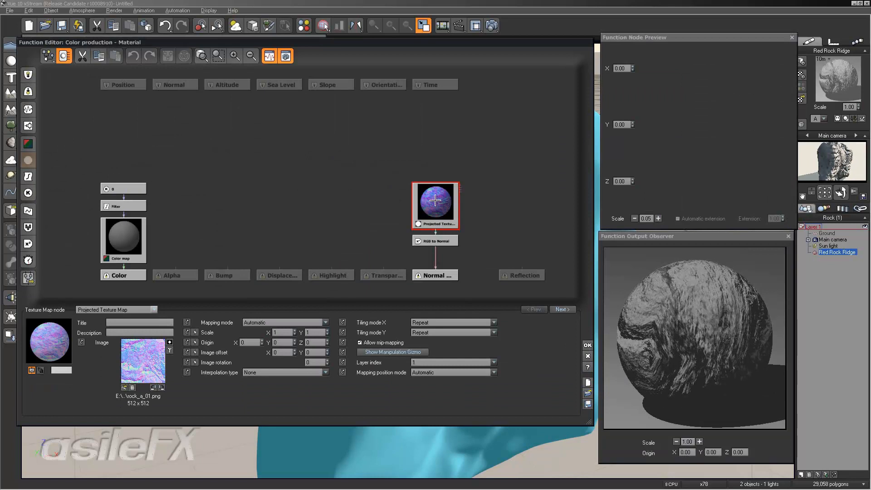
drag(441, 201, 441, 218)
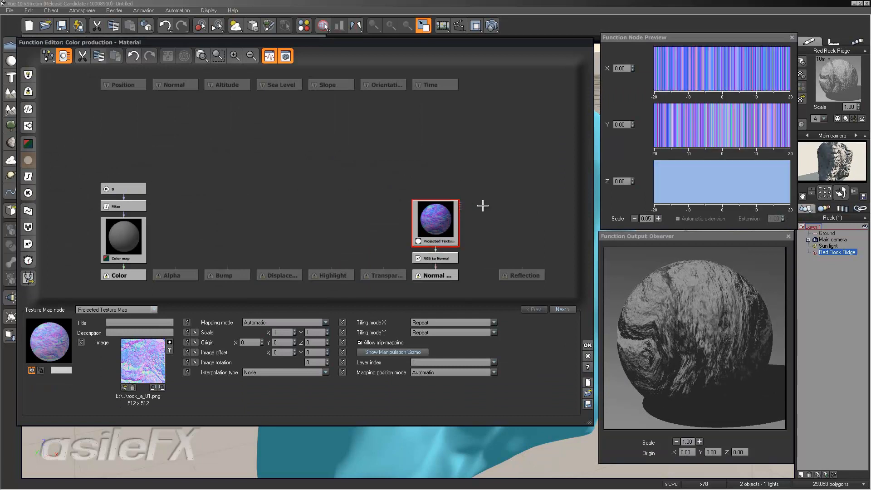
Examine the render of the normal-mapped rock and close the render display
click(485, 177)
click(451, 216)
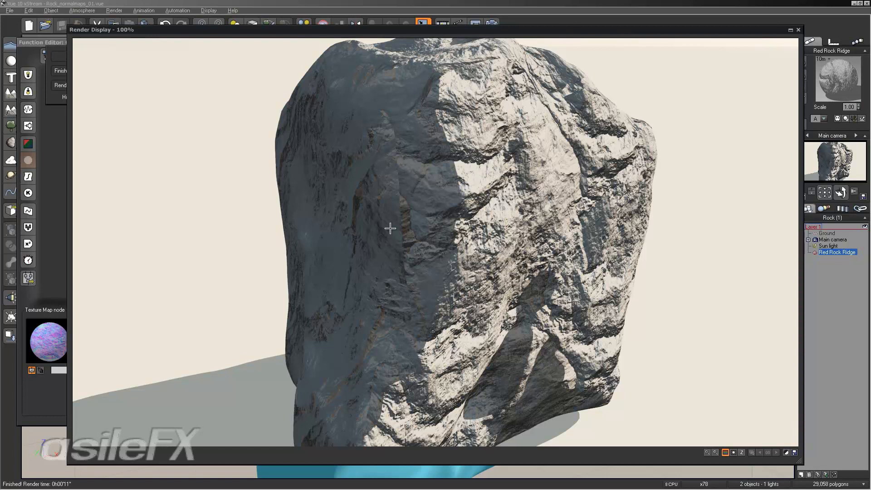
click(798, 30)
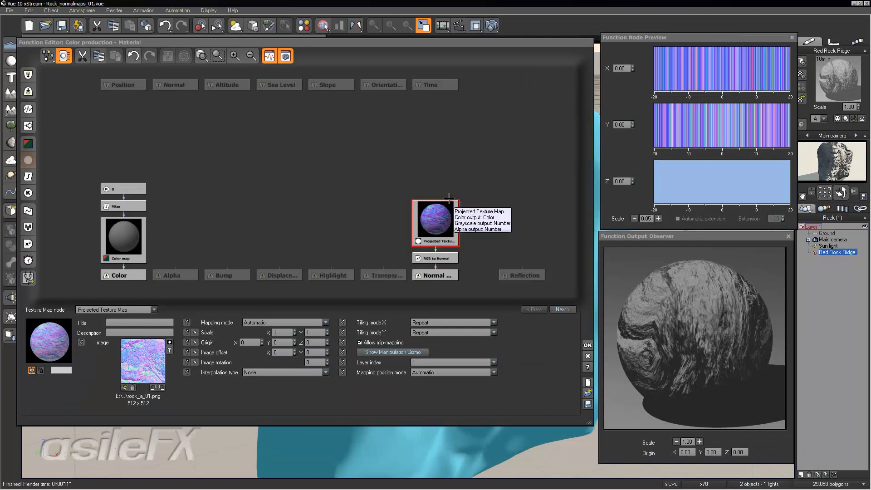
Set the Projected Texture Map's mapping position mode to Object - Parametric and check the available mapping modes, keeping Automatic
click(375, 353)
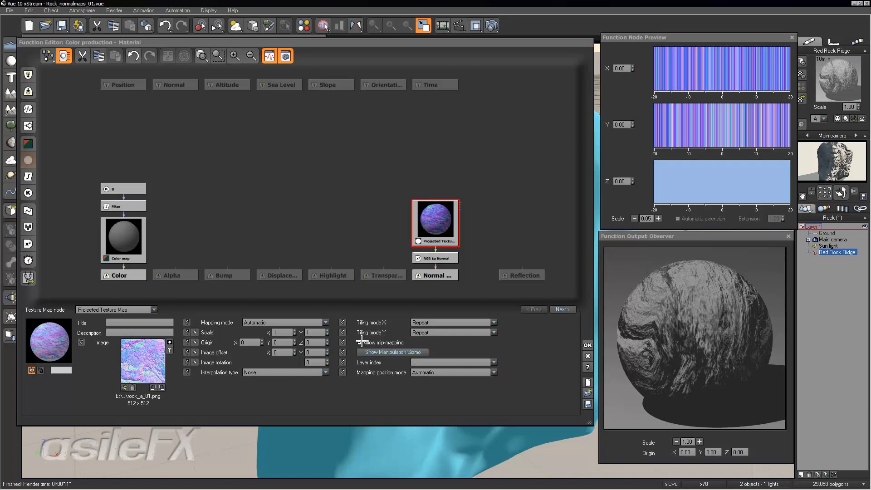
click(424, 372)
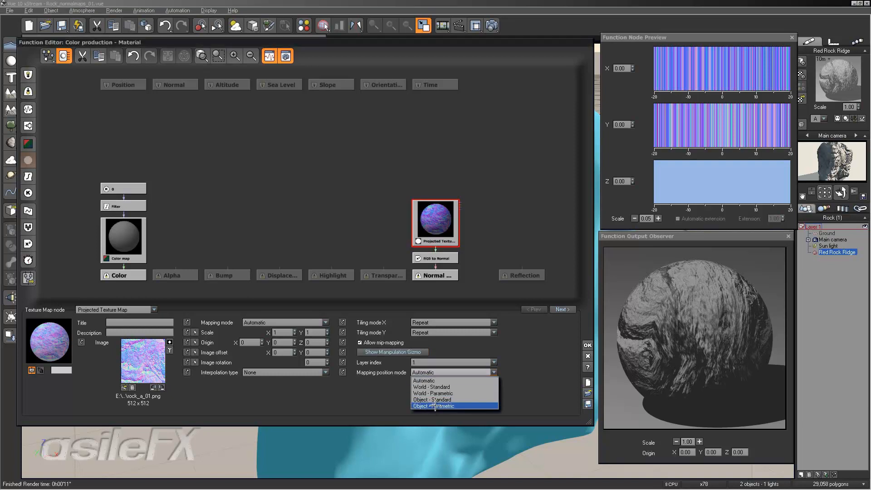
click(435, 405)
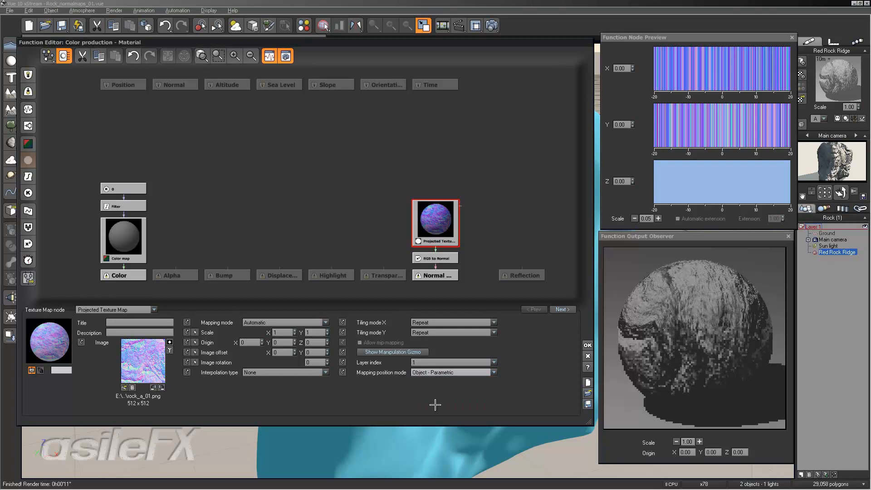
click(295, 322)
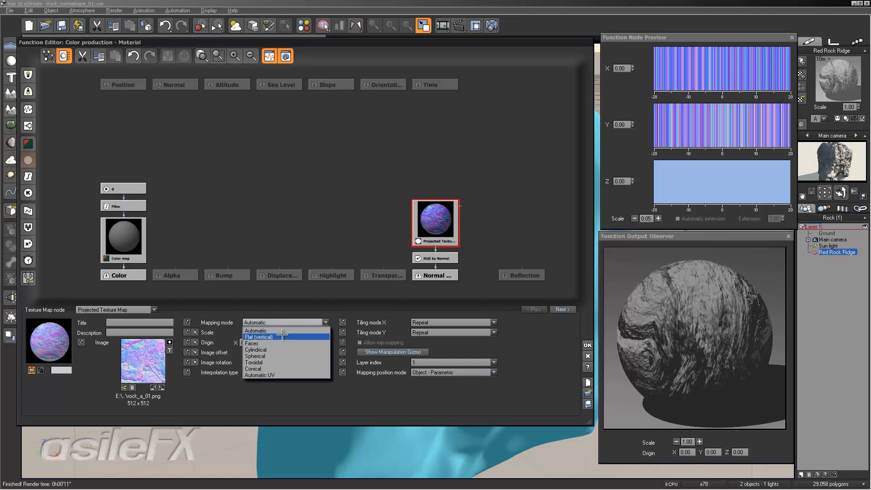
click(300, 296)
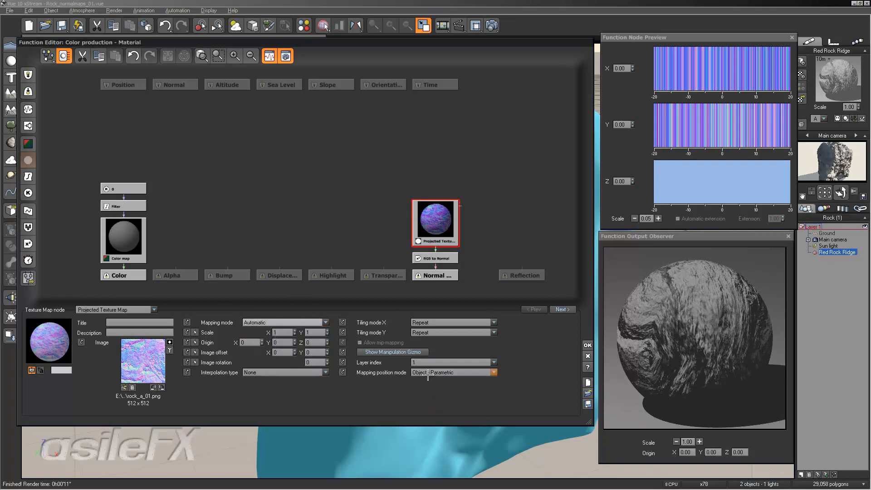
Set the Projected Texture Map's mapping mode to Automatic UV and accept the function changes
click(325, 322)
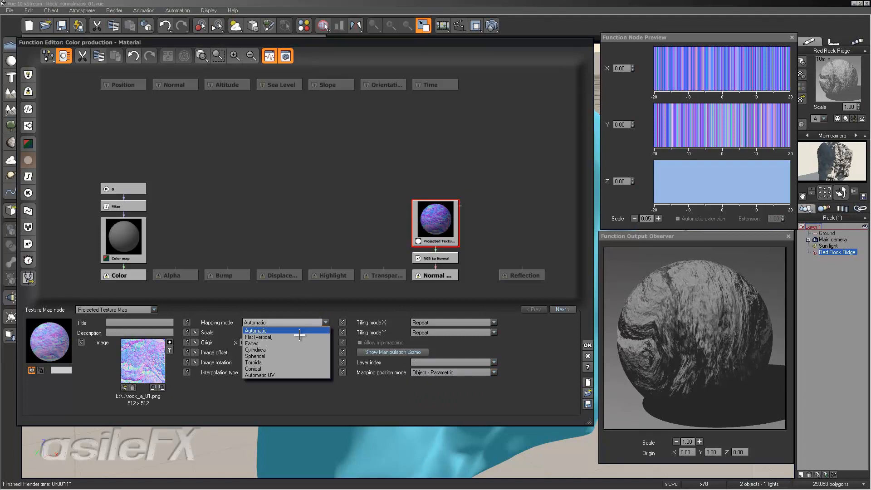
click(295, 375)
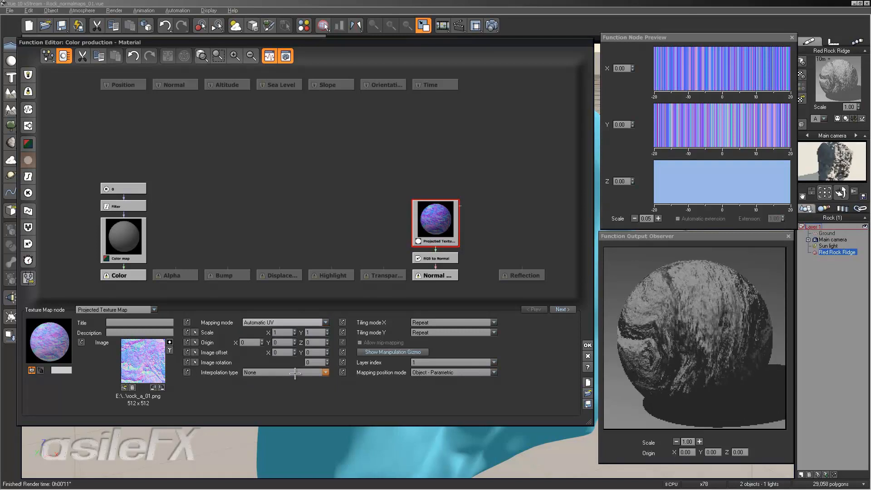
click(281, 322)
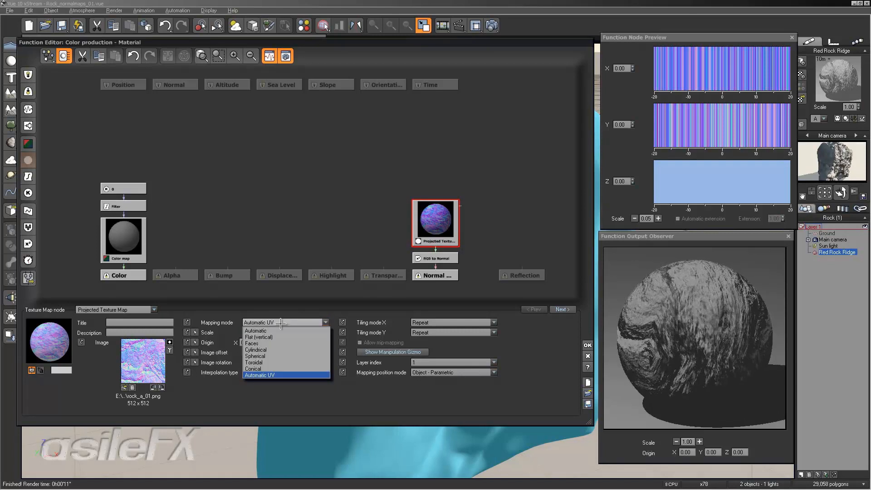
click(281, 322)
click(285, 373)
click(285, 375)
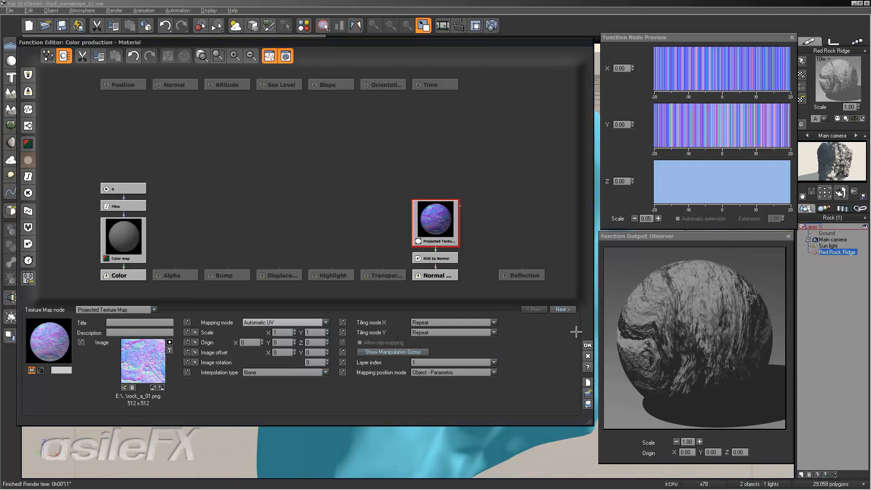
click(588, 343)
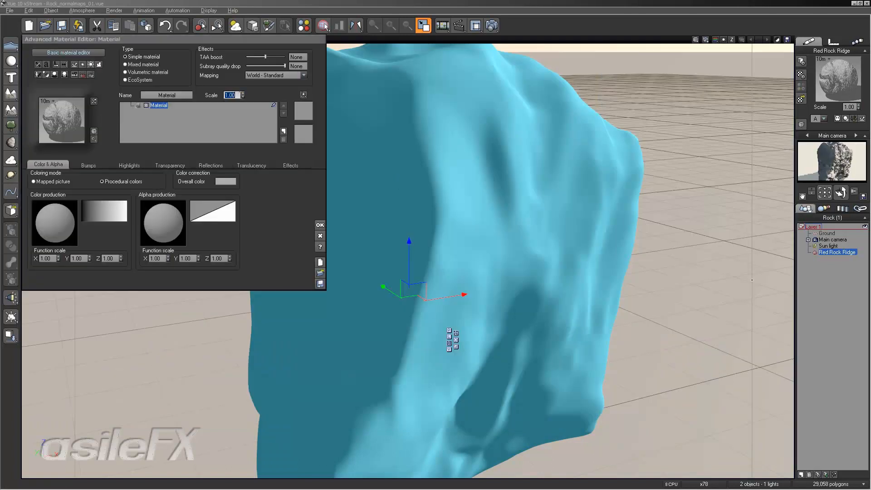
Try material scales of 0.5 and 0.1, ending with the overall scale at 0.20
key(Return)
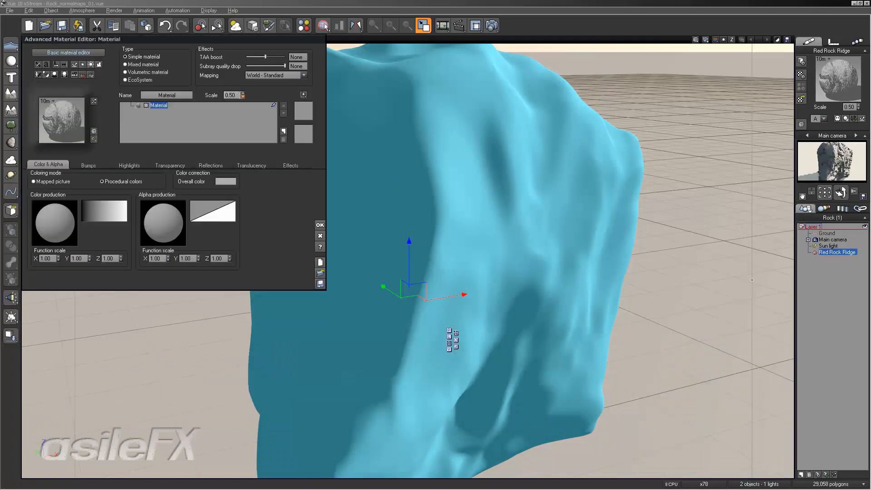
text(.1)
key(Return)
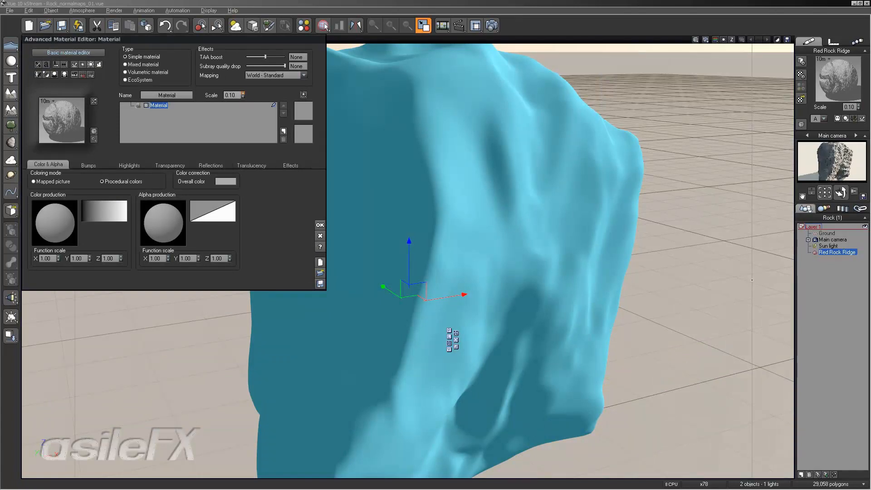
click(228, 94)
text(.5)
key(Return)
click(228, 95)
text(.2)
key(Return)
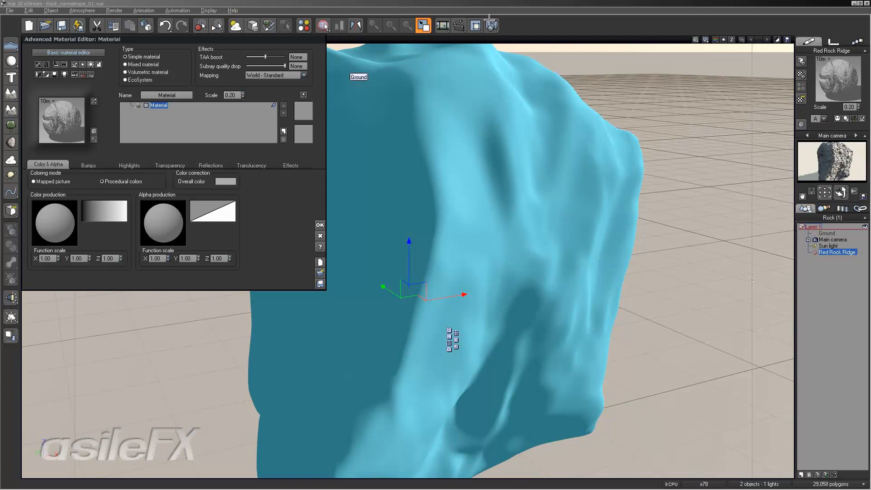
Render the rock at this scale, close the render display, and set the material scale back to 1
click(493, 25)
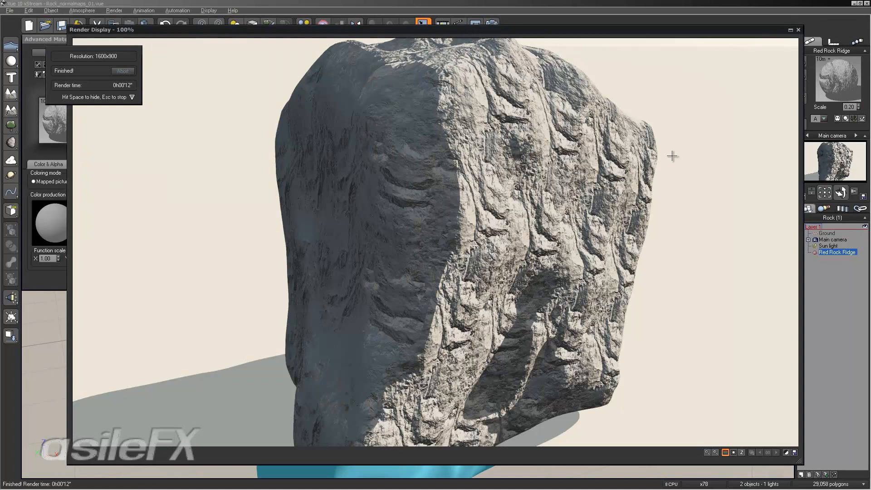
click(798, 30)
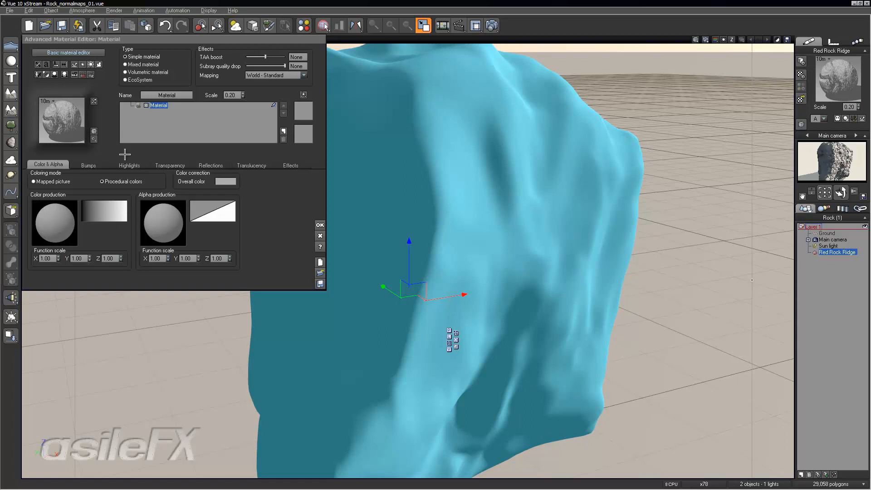
click(232, 96)
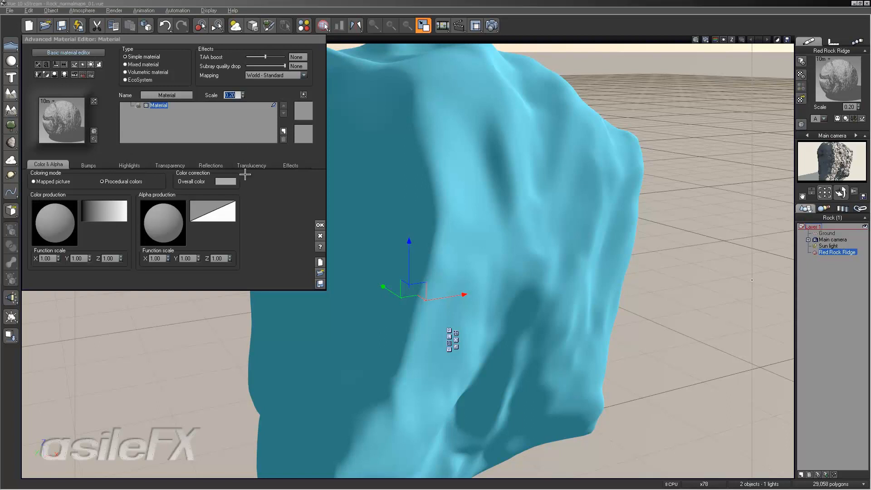
text(1)
key(Return)
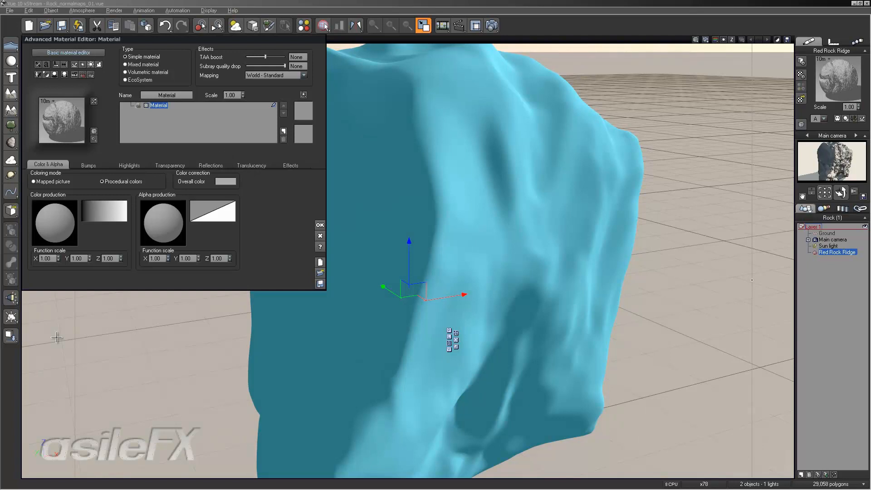
Reopen the color production function, set the texture map's mapping mode to Spherical, and check it in a render
right_click(61, 224)
click(84, 230)
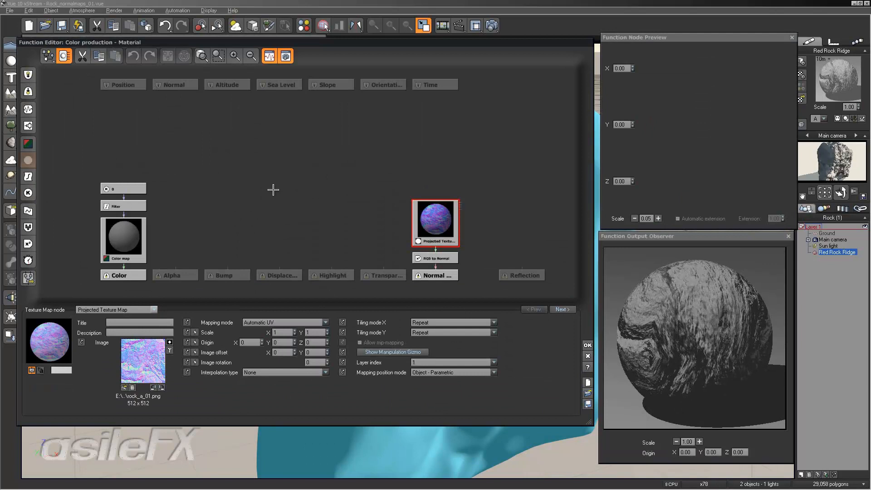
click(289, 323)
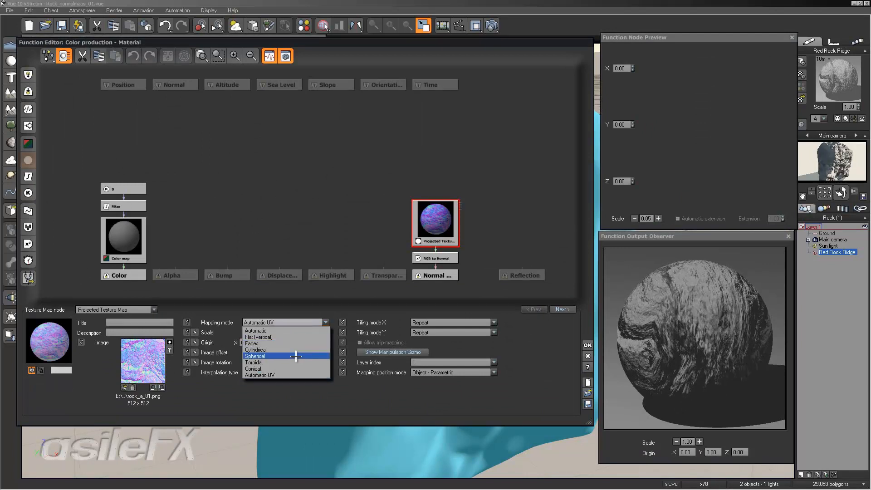
click(296, 357)
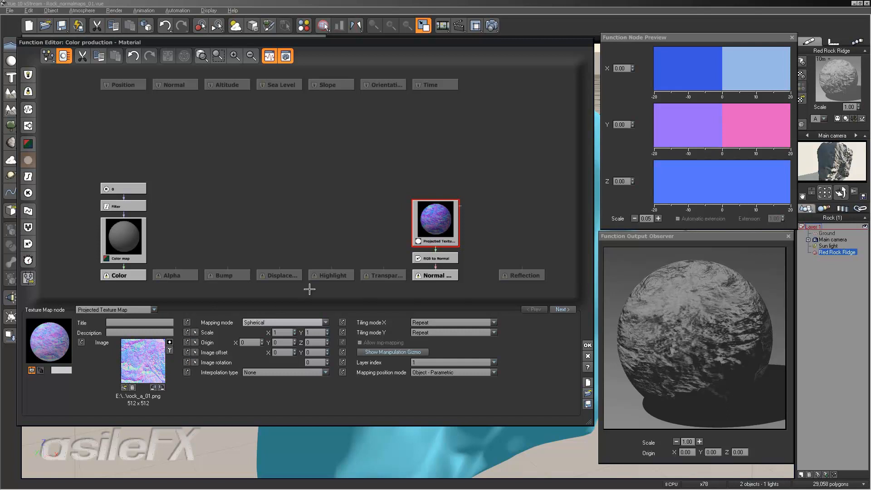
click(492, 25)
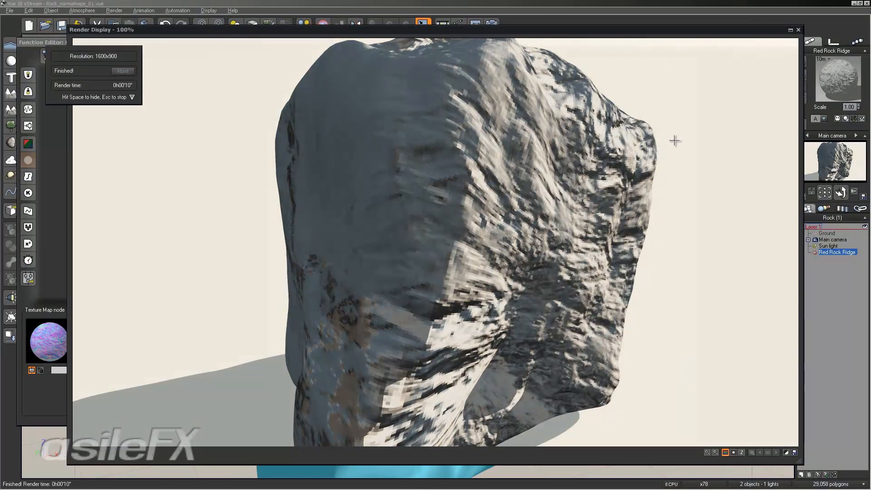
click(798, 29)
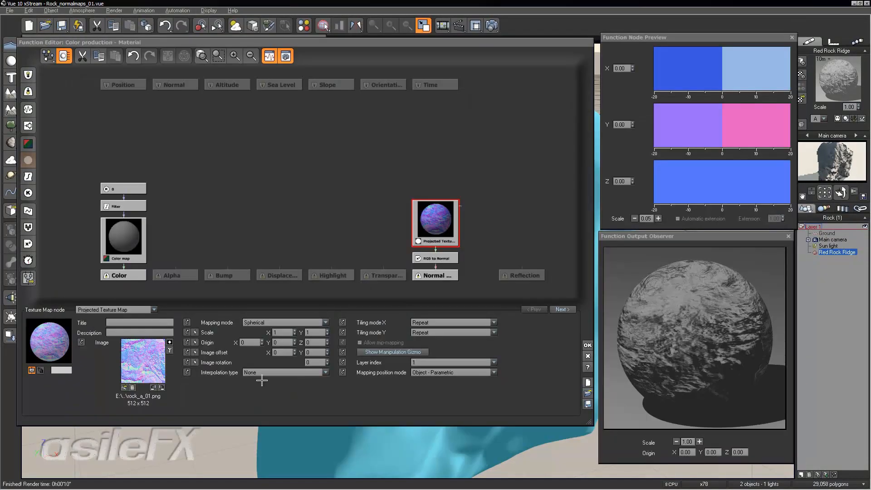
Set the texture map's interpolation type to Bilinear and its X scale to 0.5
click(263, 372)
click(262, 387)
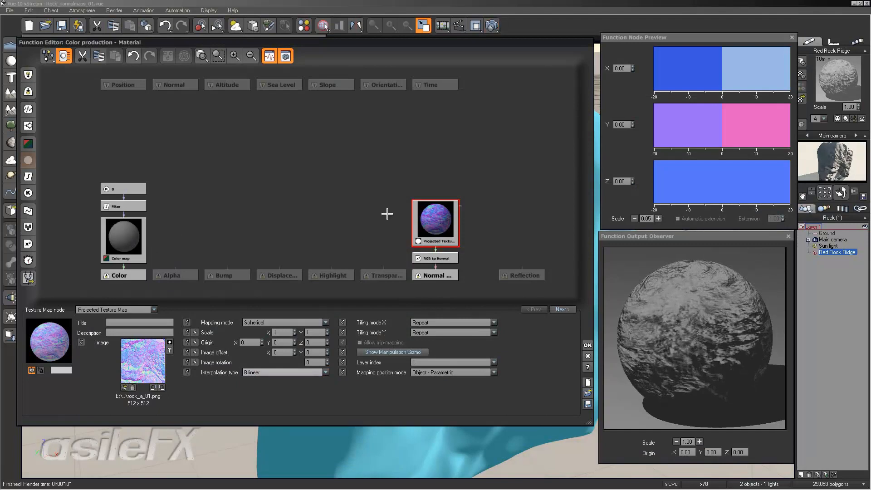
click(286, 332)
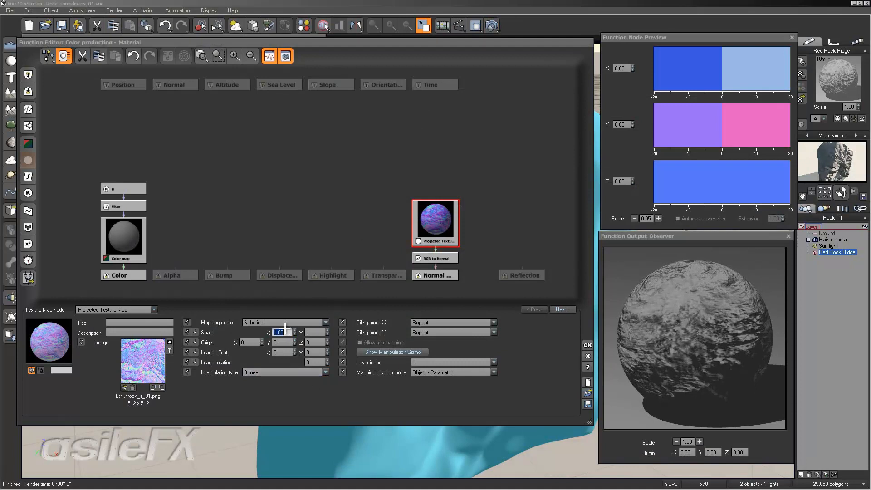
text(.5)
key(Return)
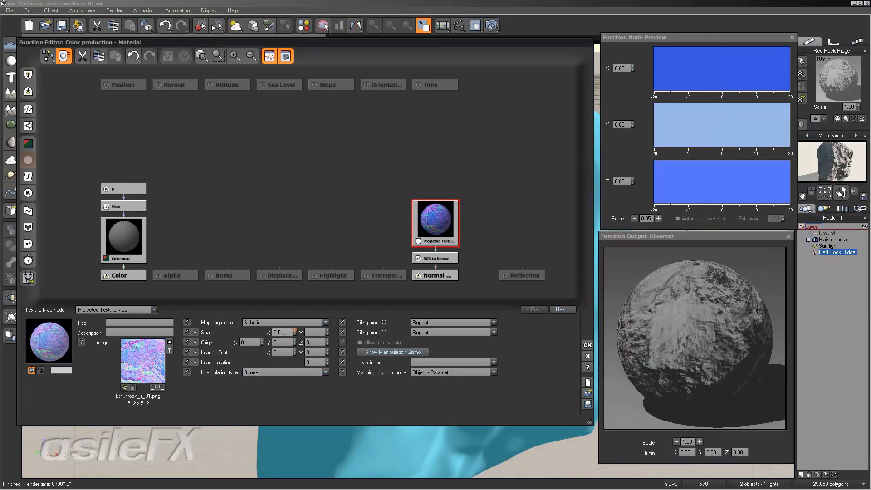
Try an X scale of 0.1 on the texture map, return it to 0.5, and examine a render of the rock
click(282, 332)
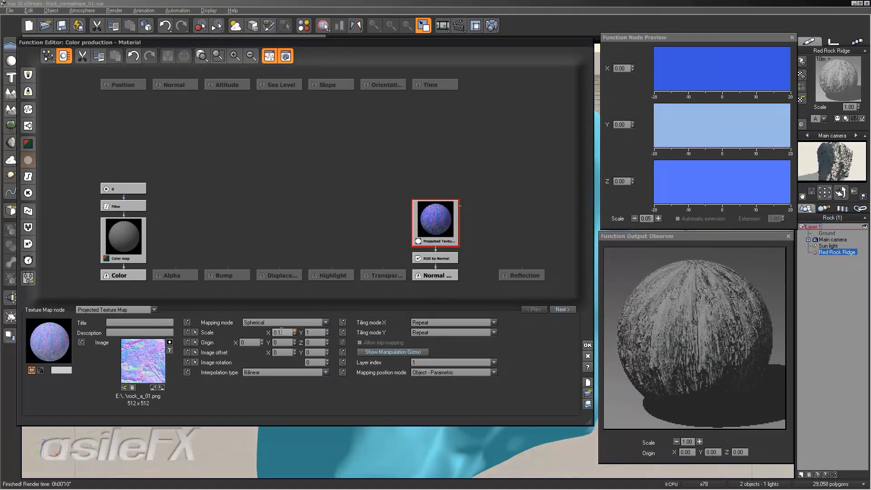
key(Return)
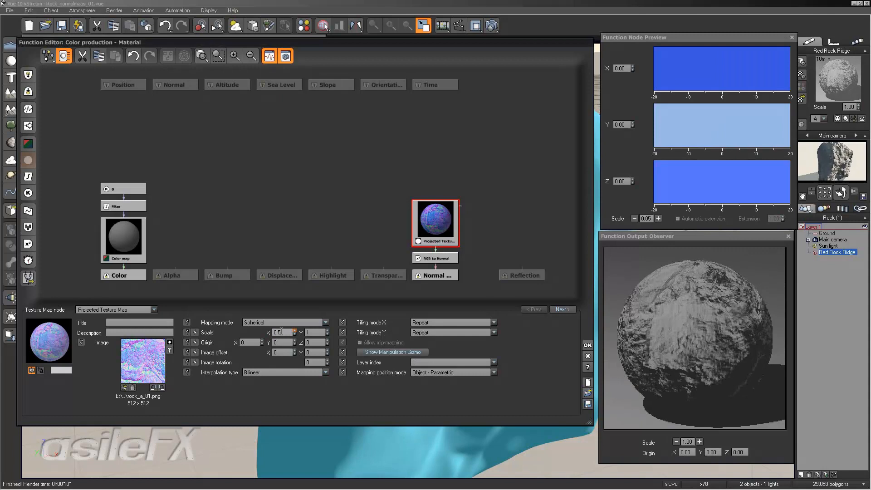
click(493, 26)
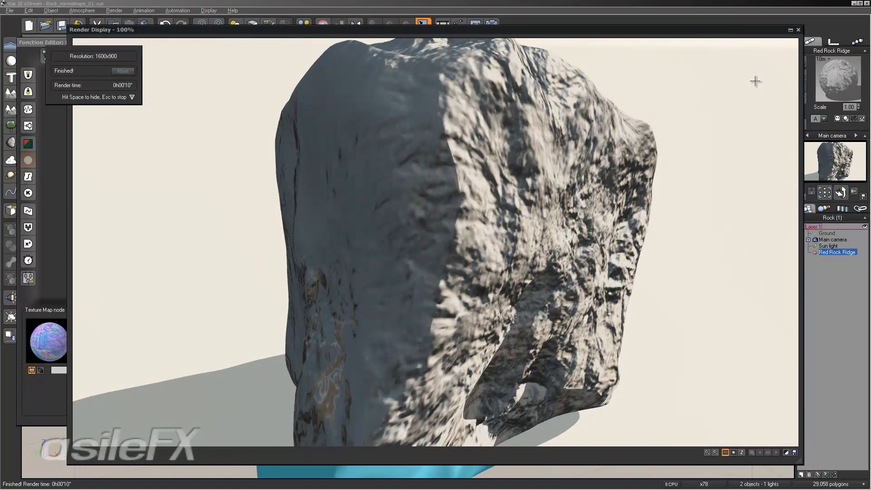
click(795, 30)
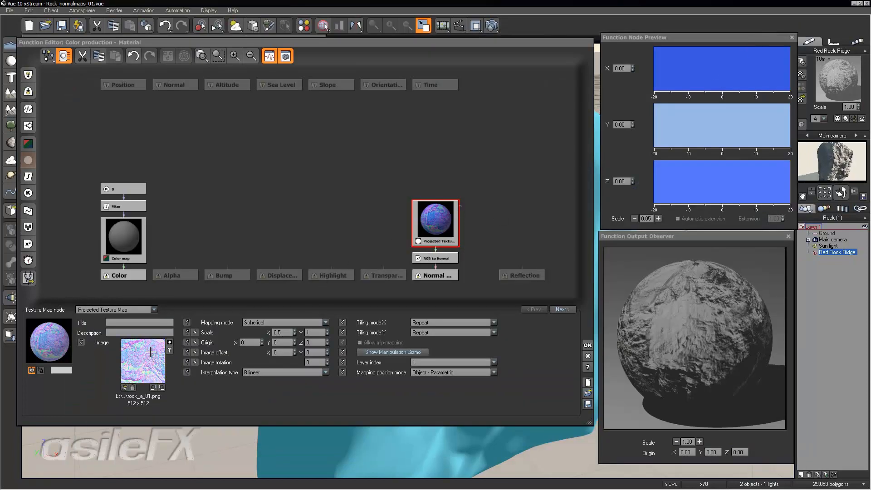
Set the texture map's mapping mode to Faces with a Y scale of 0.5 and check the rock in a render
click(273, 322)
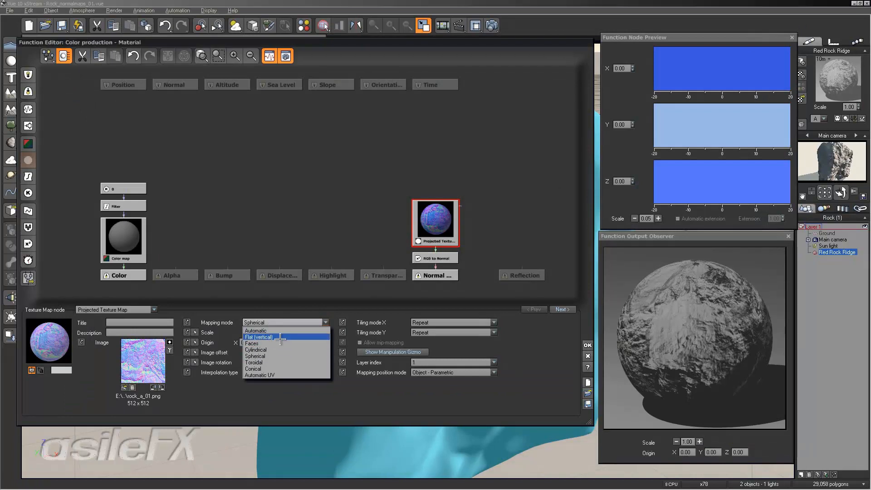
click(289, 343)
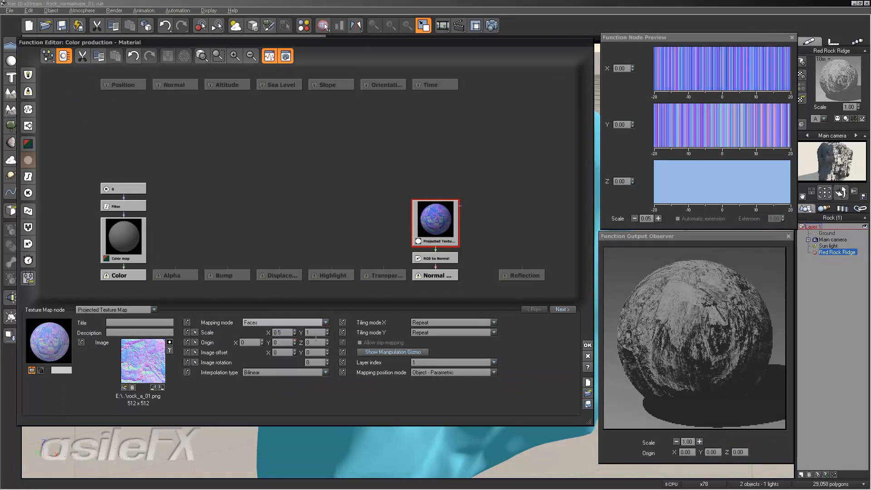
click(314, 332)
text(0.5)
key(Return)
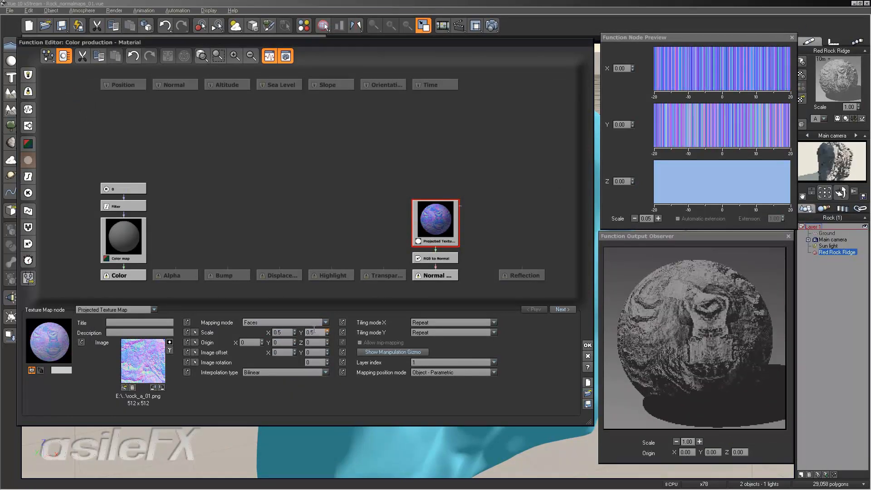
click(492, 25)
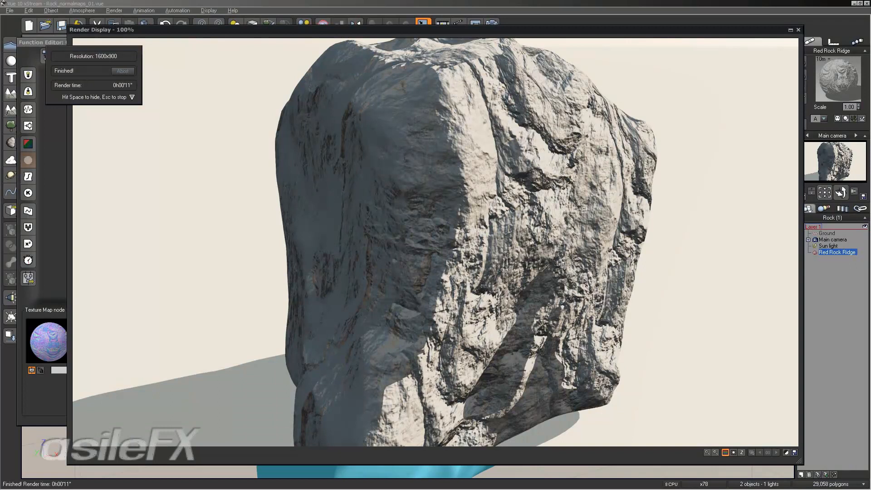
click(800, 30)
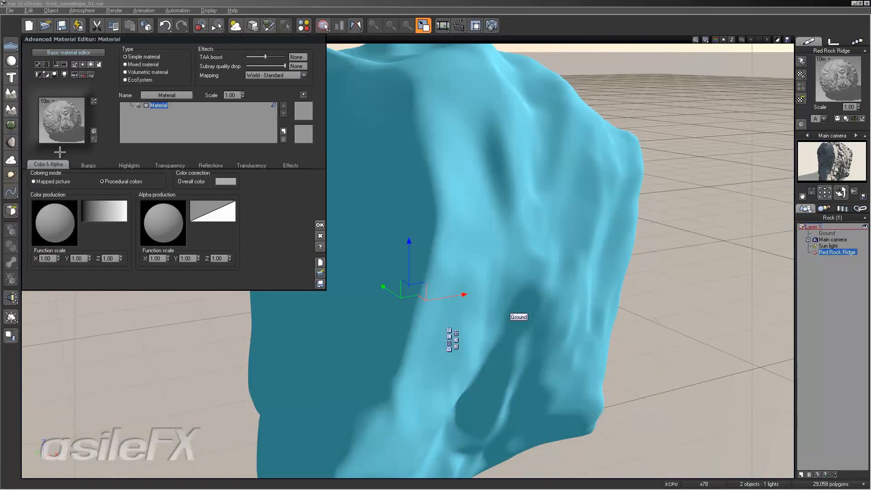
Set the material's normal map amplitude to 60% and check the rock in a render
click(88, 165)
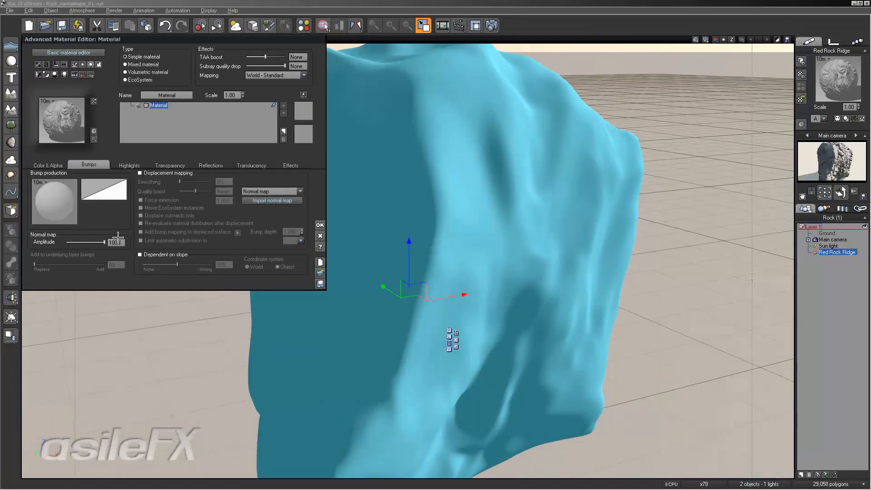
text(60)
key(Return)
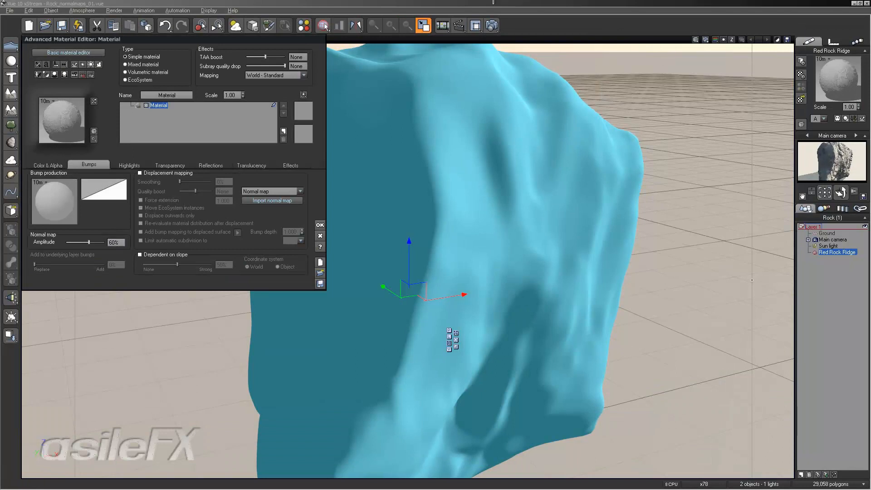
click(492, 25)
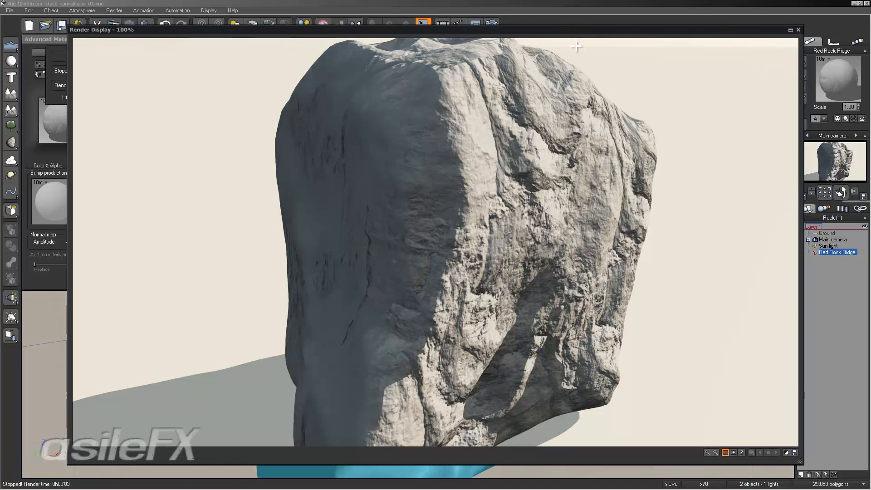
click(800, 29)
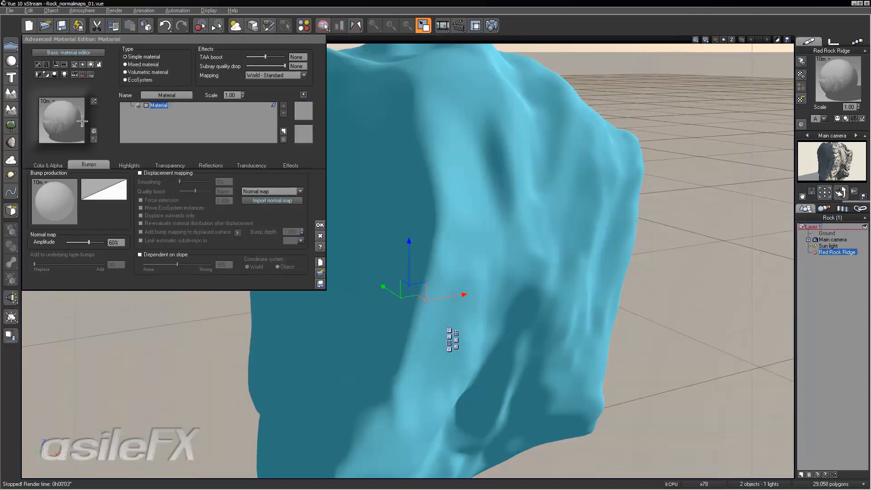
Insert a Blender combiner node between the RGB to Normal node and the normal output, with combination mode Add
click(66, 164)
right_click(74, 222)
click(75, 218)
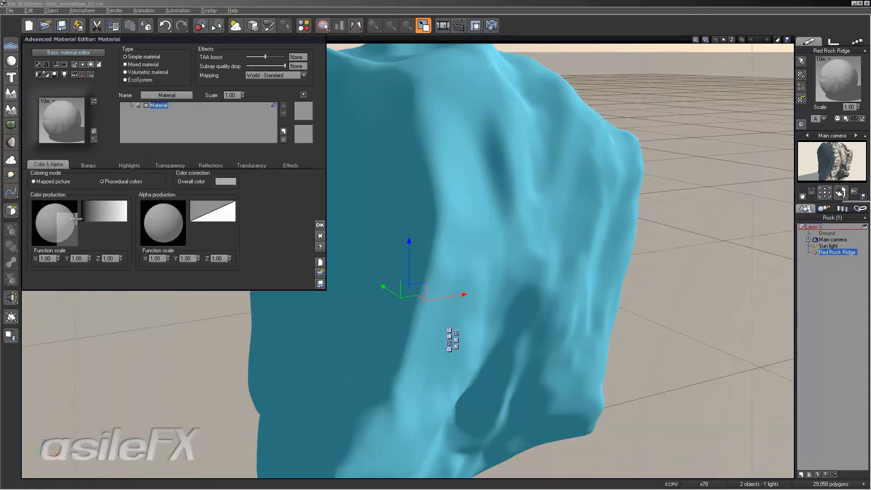
drag(443, 241, 441, 188)
click(451, 219)
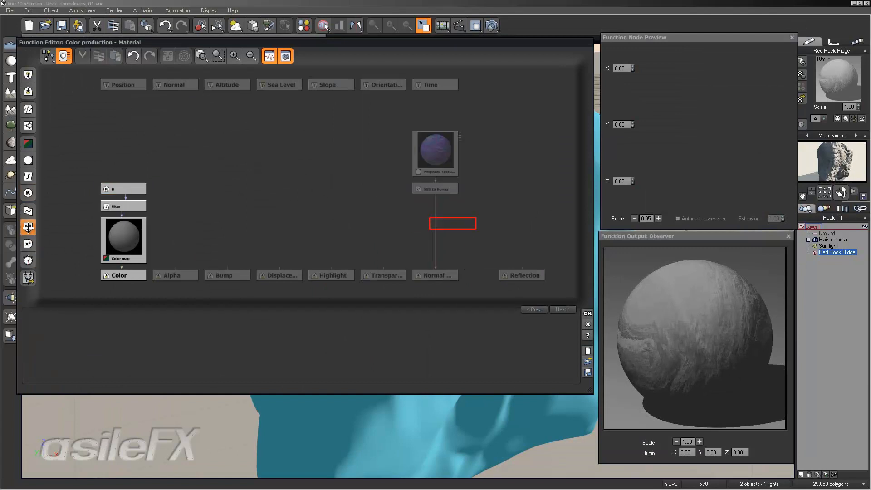
click(28, 226)
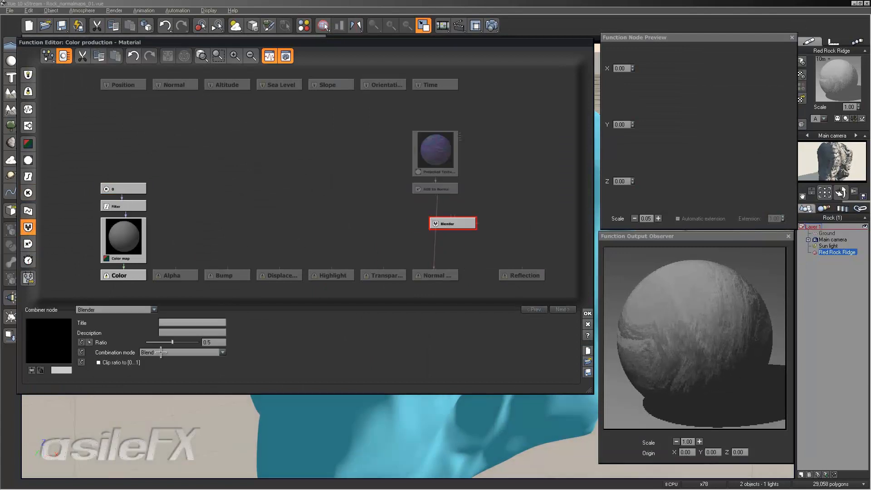
click(223, 352)
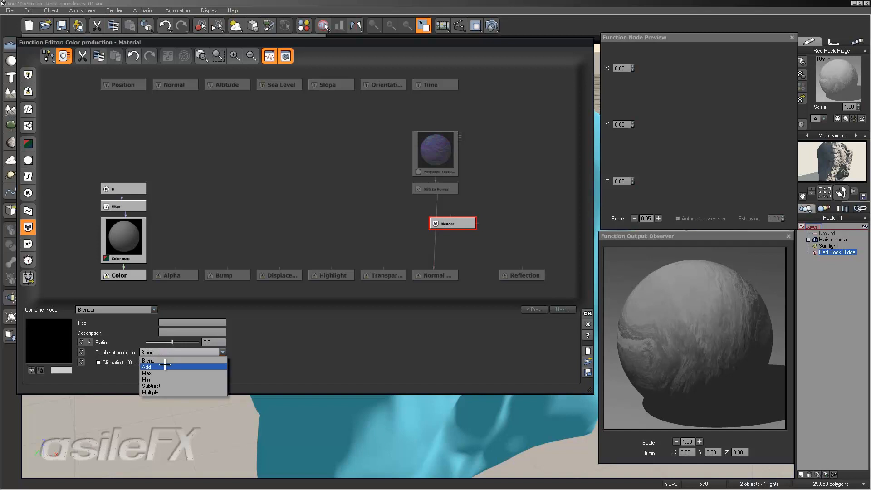
click(165, 367)
Add a Normal Options input node with normal type World and connect it to the Blender above the normal output
click(519, 169)
right_click(497, 187)
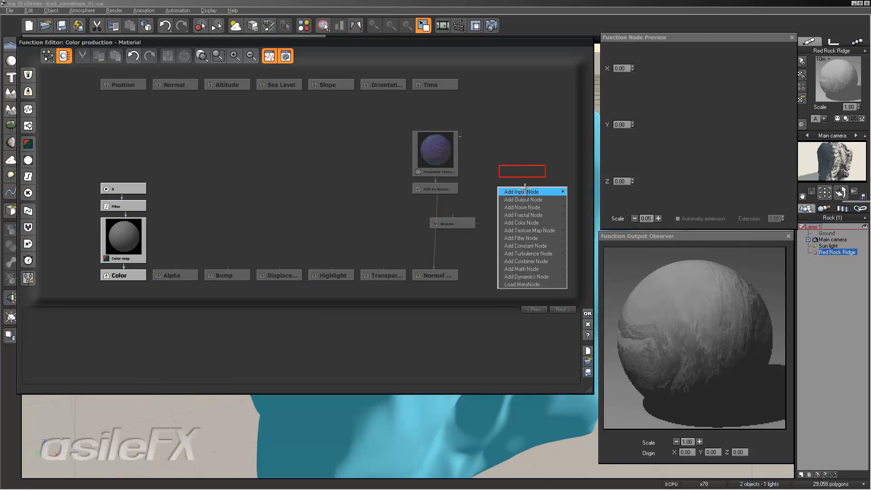
mouse_move(526, 190)
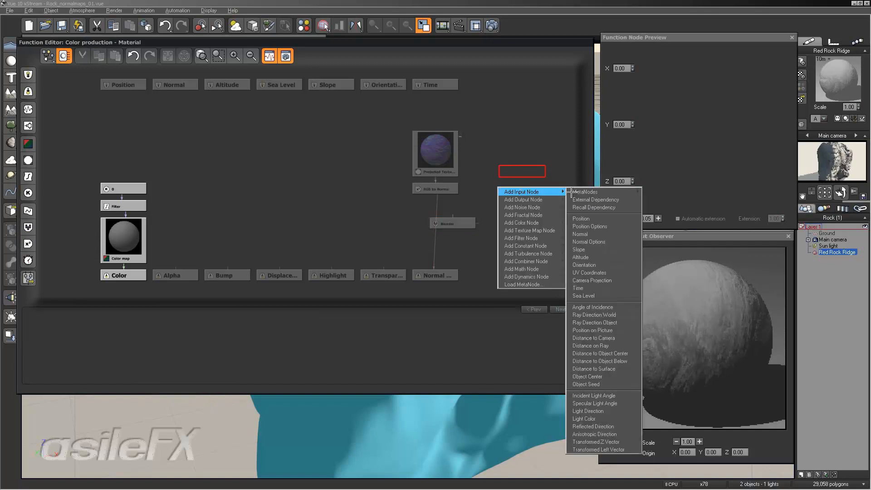
click(589, 242)
click(209, 342)
click(136, 354)
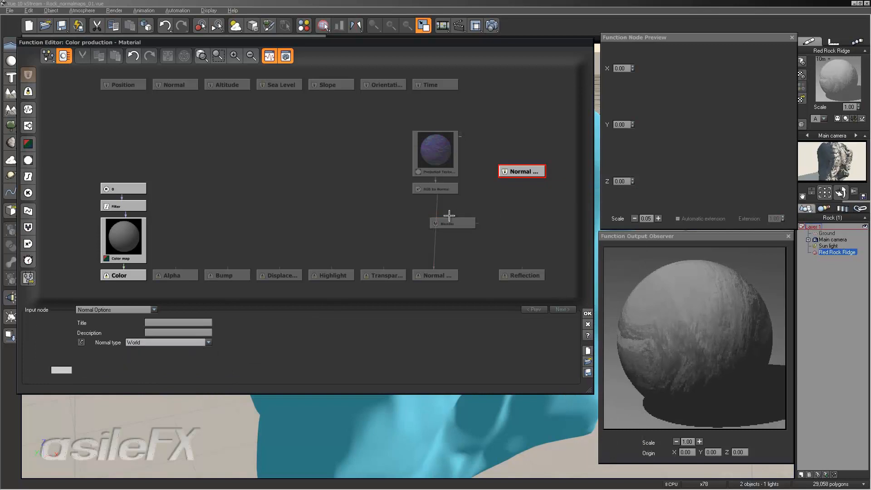
drag(453, 215, 517, 174)
drag(436, 196, 436, 258)
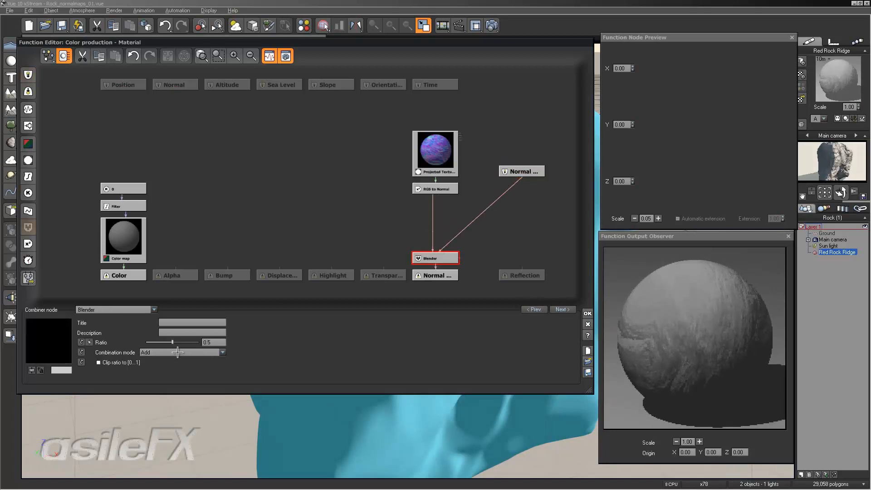
Adjust the Blender's ratio, move the Normal Options node closer to the RGB to Normal node, and check the rock in a render
drag(216, 341, 240, 341)
drag(521, 172, 486, 189)
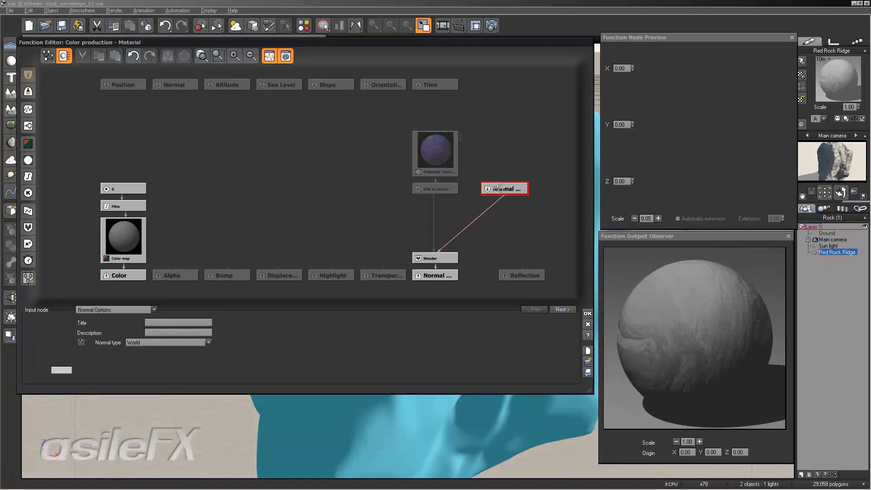
click(439, 207)
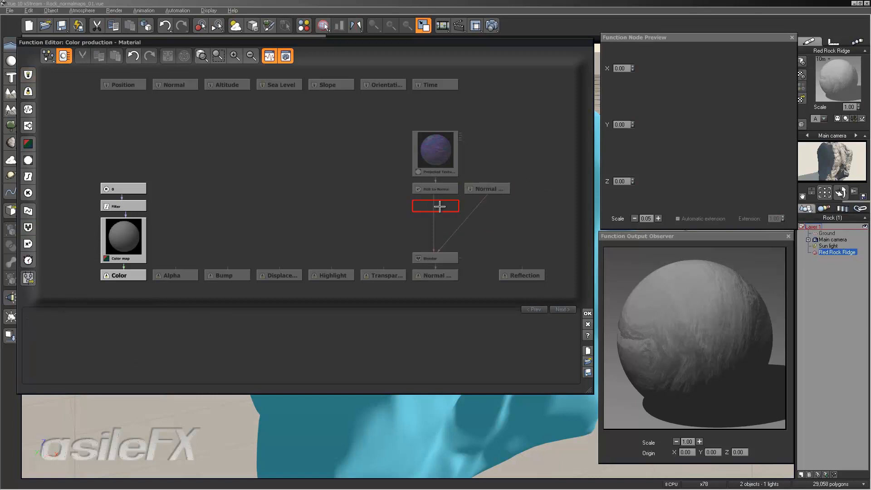
click(493, 25)
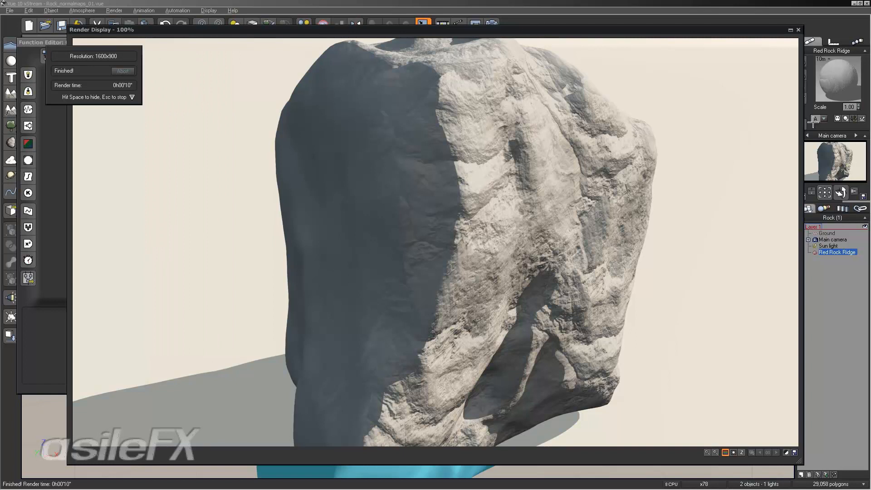
click(798, 30)
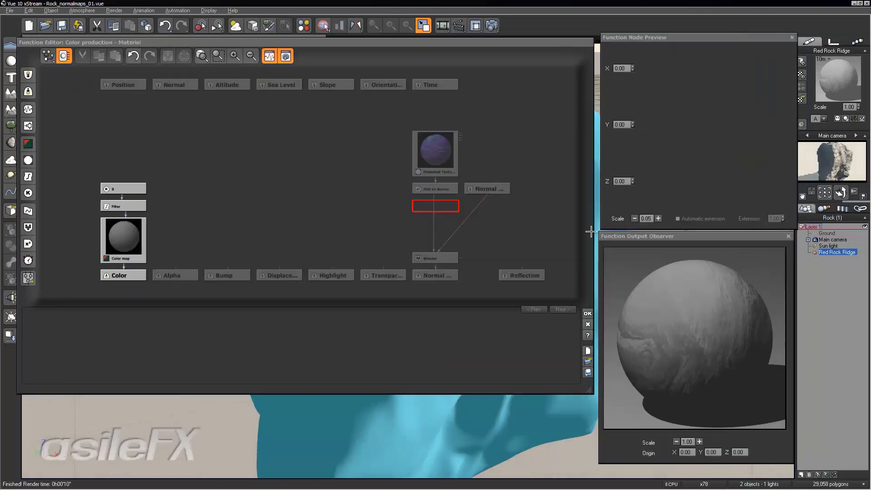
Delete the Normal Options and Blender nodes from the normal map branch
click(546, 162)
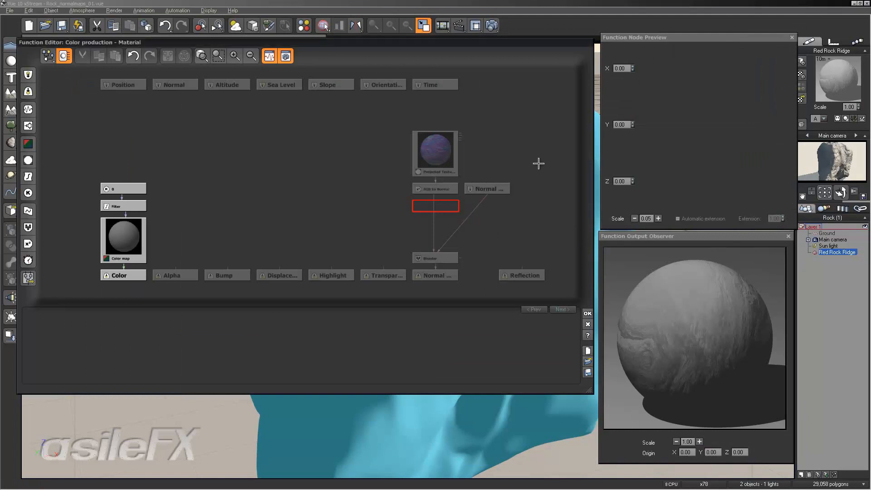
click(494, 188)
key(Delete)
click(448, 257)
key(Delete)
click(434, 151)
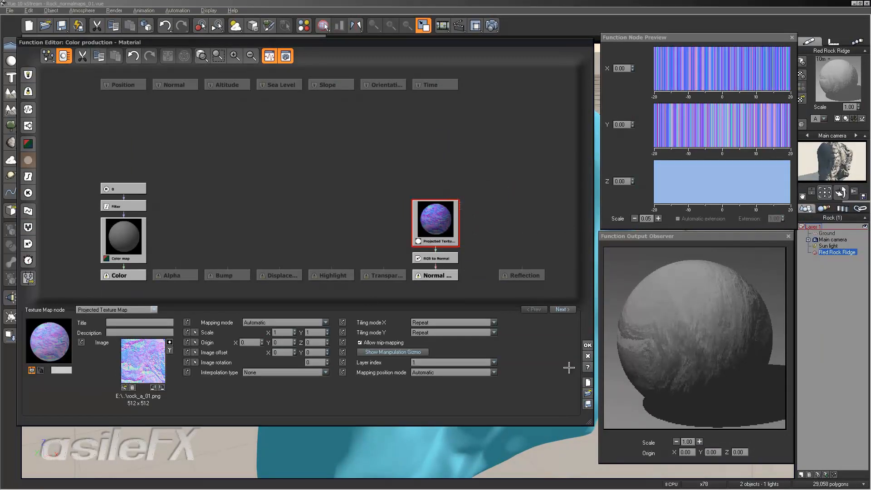
Accept the function graph and set the material's normal map amplitude to 100%
click(585, 345)
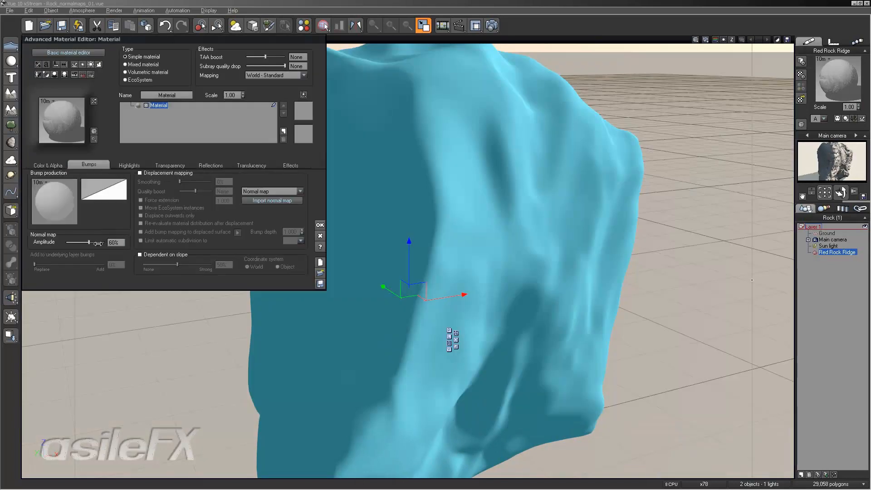
drag(121, 246, 132, 246)
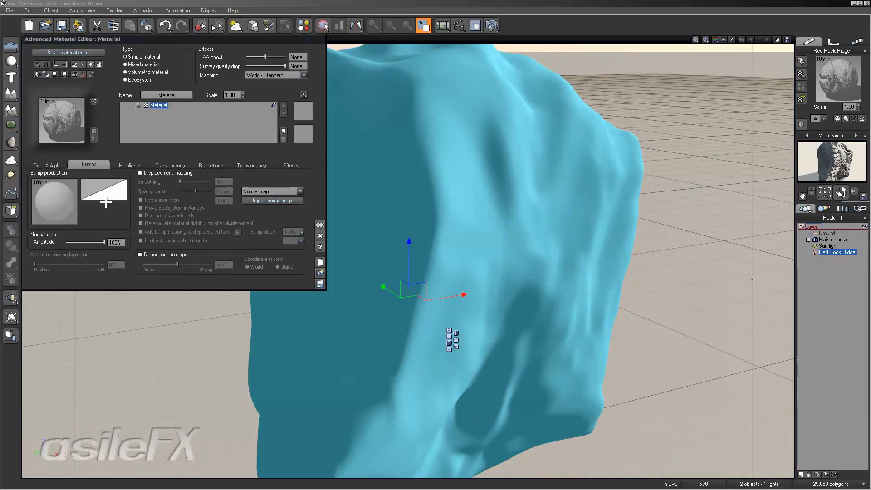
Reopen the color production function graph and add a combiner node between RGB to Normal and the normal output
click(52, 164)
right_click(58, 207)
click(64, 210)
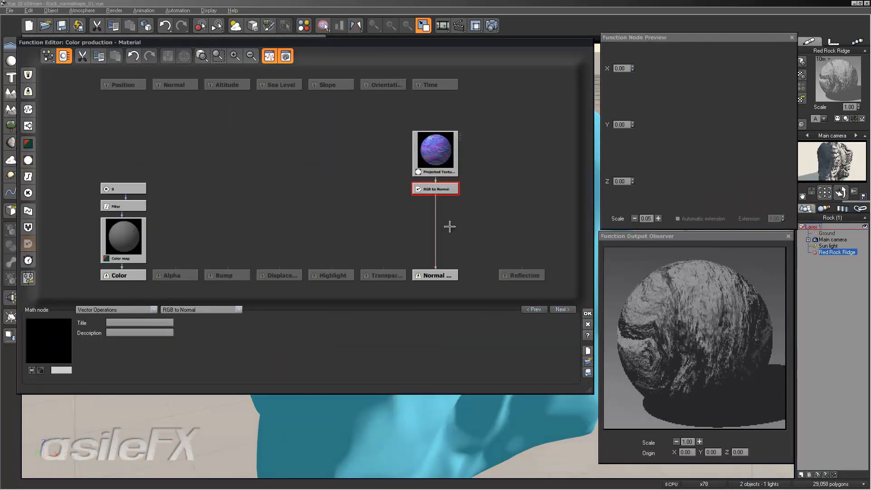
click(28, 227)
Add a Normal Options input node beside the RGB to Normal node
click(472, 194)
right_click(475, 197)
click(512, 177)
right_click(512, 176)
mouse_move(544, 180)
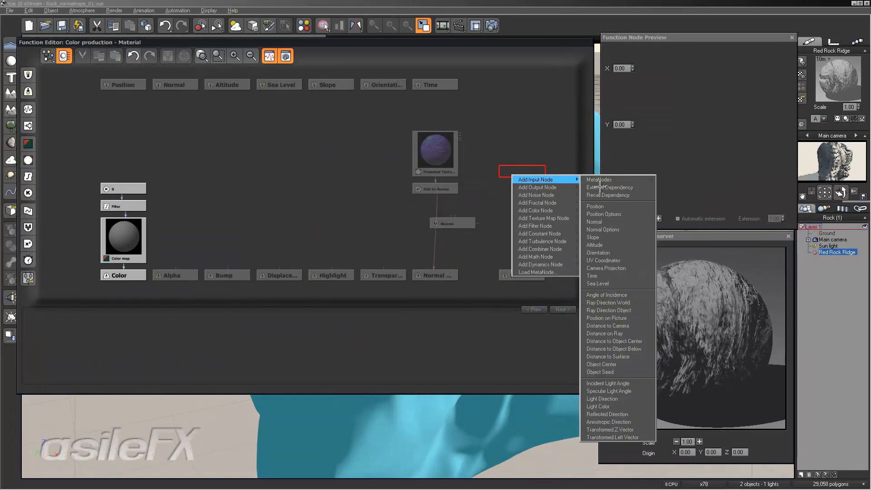
click(621, 229)
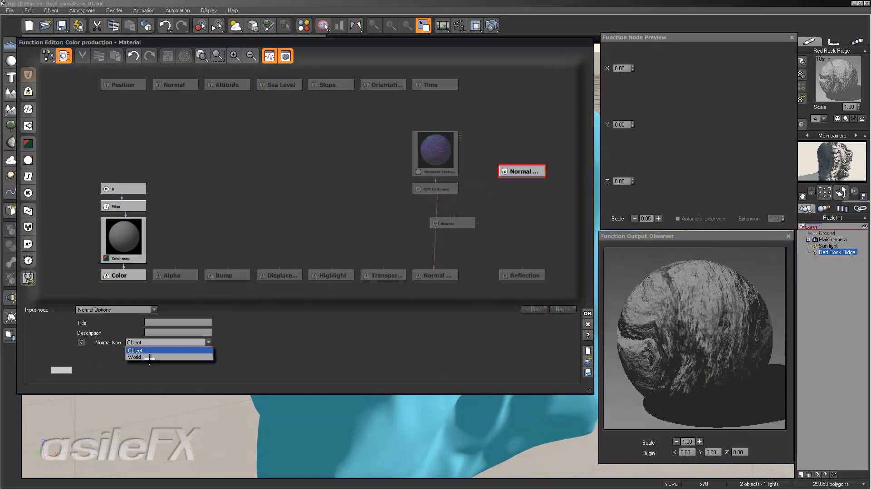
Connect the RGB to Normal and Normal Options nodes to the Blender, set to Add with a ratio of 1
drag(453, 215, 436, 195)
drag(520, 178, 451, 223)
click(452, 224)
click(182, 353)
click(180, 366)
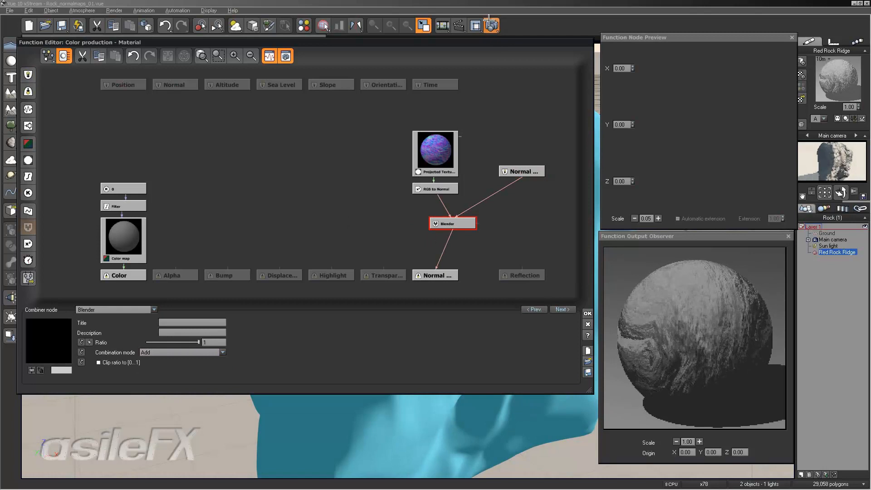
Render the rock and examine how the blended normals look at full normal map amplitude
key(ctrl+F9)
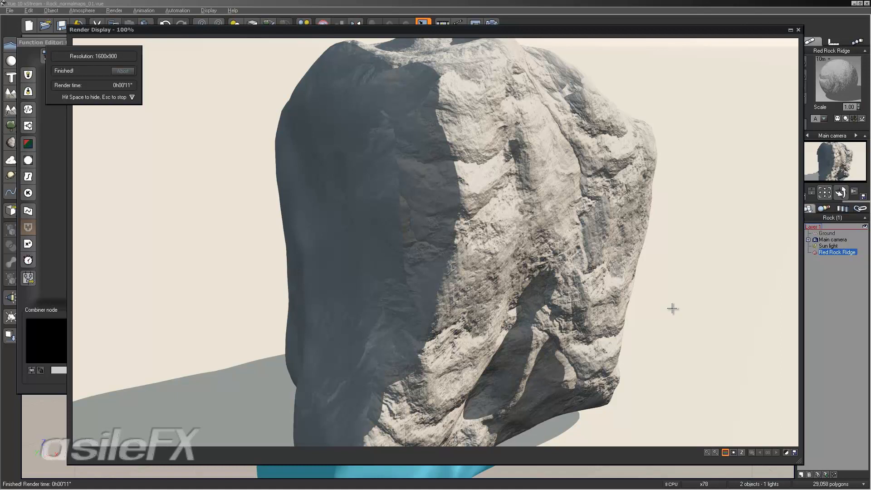
click(673, 308)
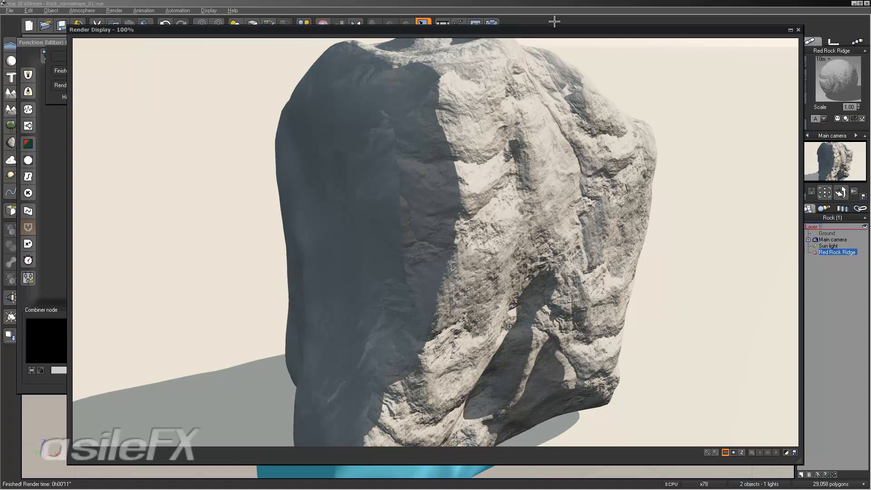
click(797, 29)
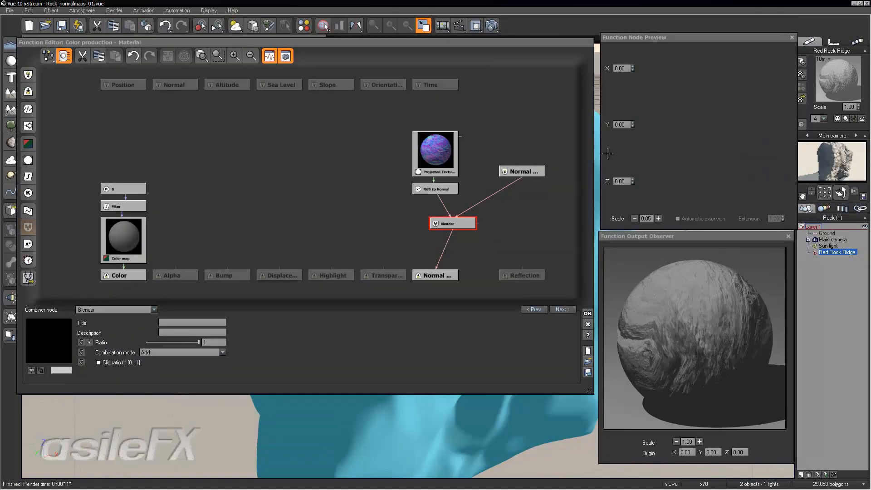
Remove the Blender and Normal Options nodes again, leaving the projected texture map feeding the normal output through RGB to Normal
drag(526, 230, 445, 196)
key(Delete)
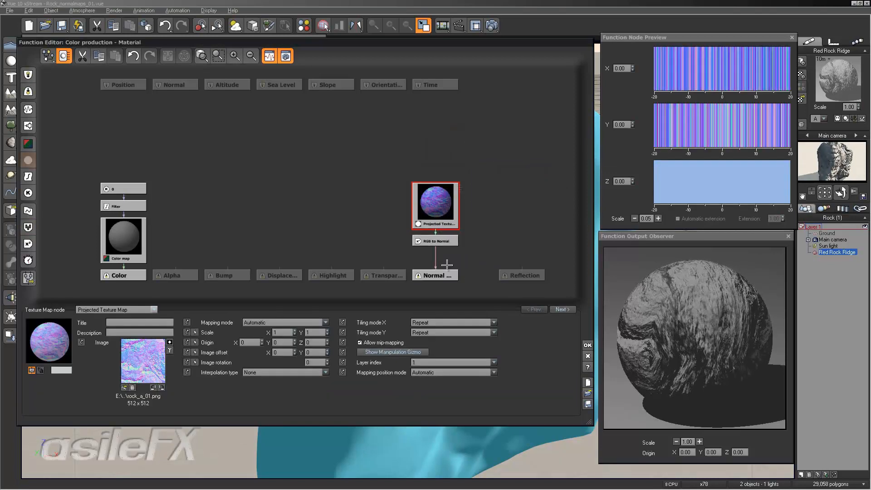
drag(484, 227, 497, 215)
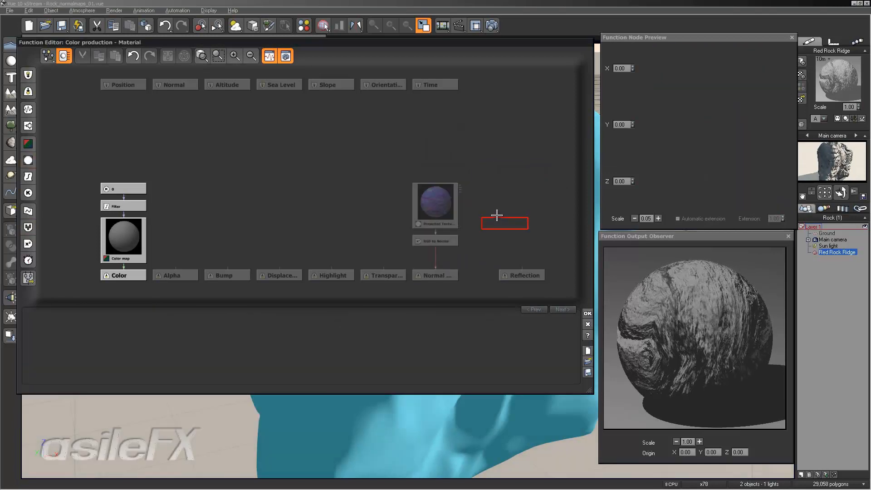
click(451, 212)
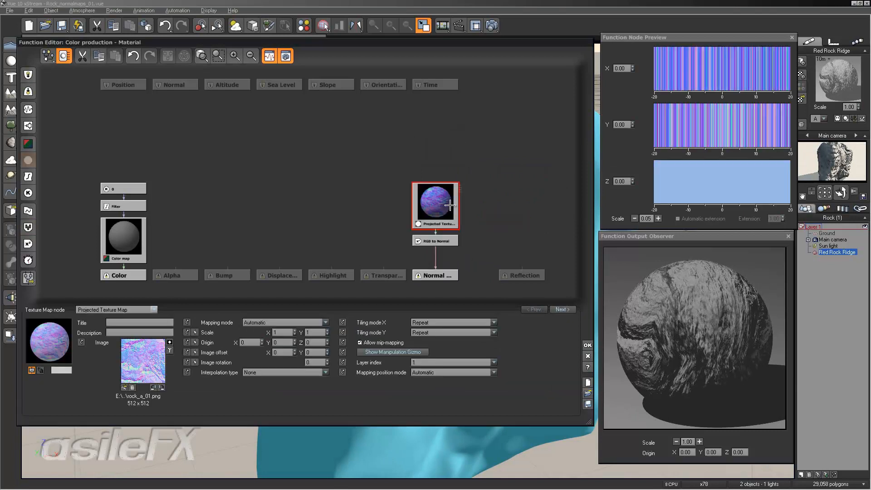
Accept the function graph and the material changes
click(588, 345)
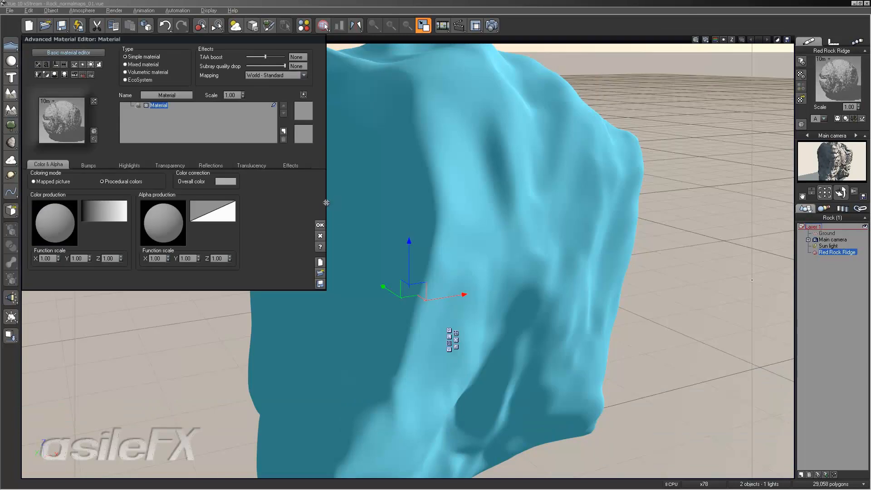
click(319, 224)
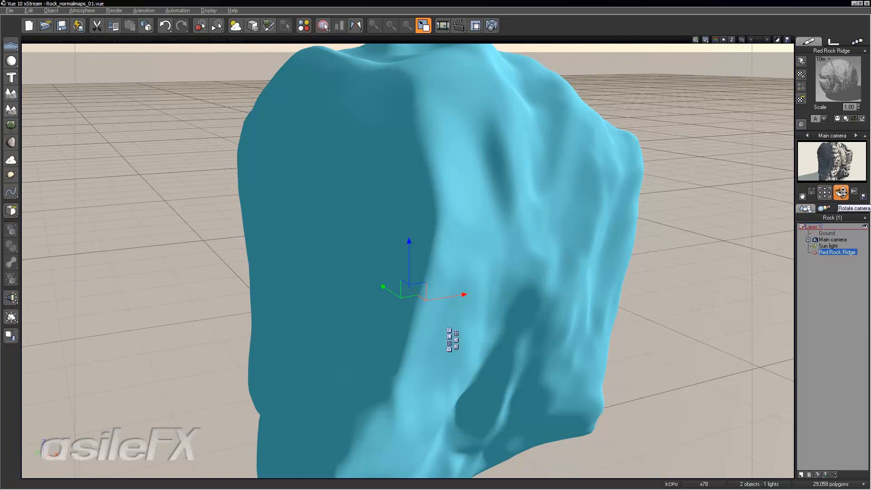
Rotate the main camera to another side of the rock and frame it from slightly farther away
drag(841, 193, 422, 336)
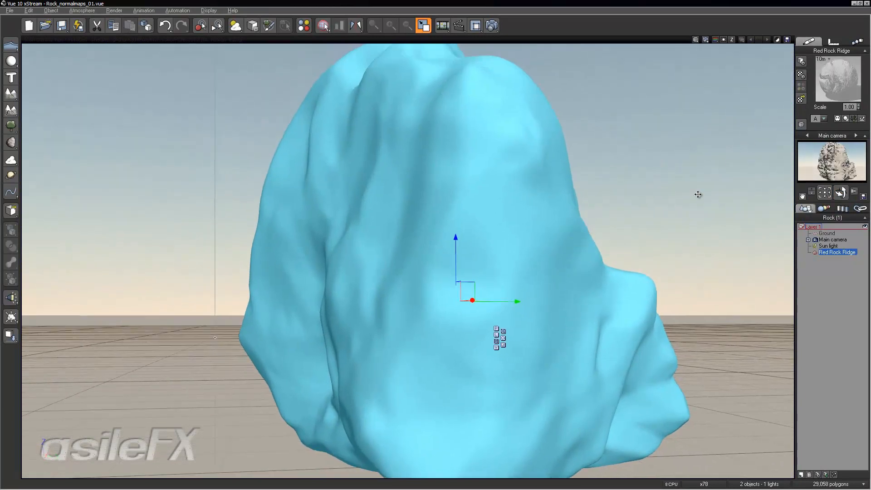
scroll(686, 210, down, 3)
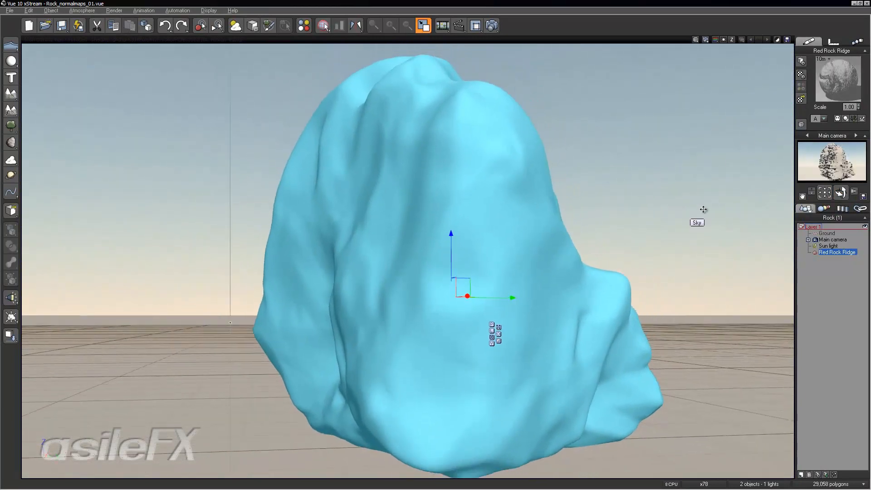
drag(841, 192, 422, 341)
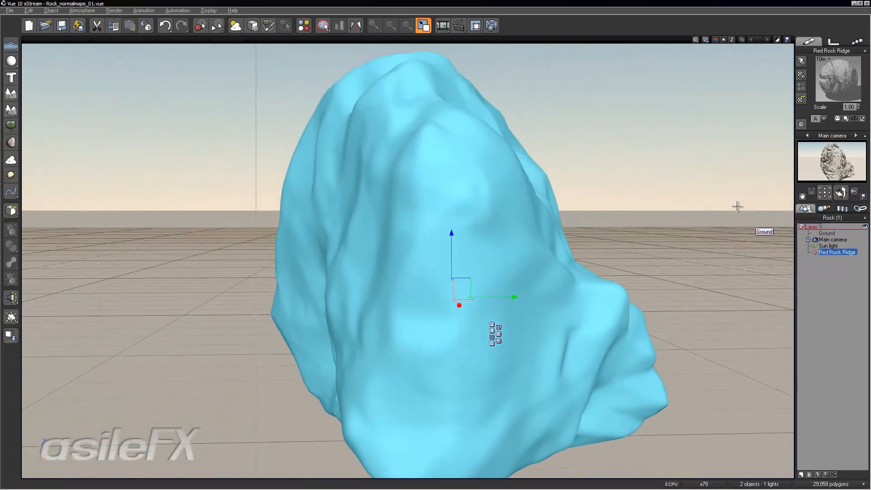
Set the projected texture map's X and Y scale to 0.5 in the rock material and accept the function graph
right_click(831, 76)
click(812, 83)
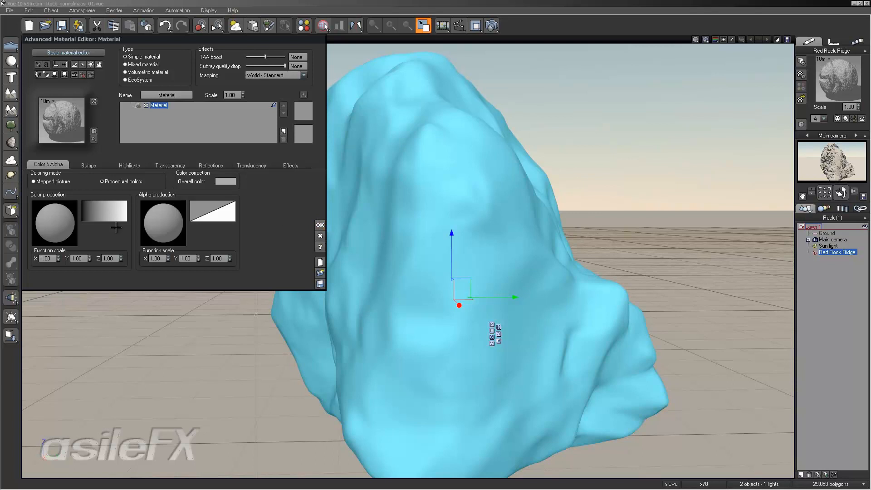
right_click(63, 213)
click(72, 217)
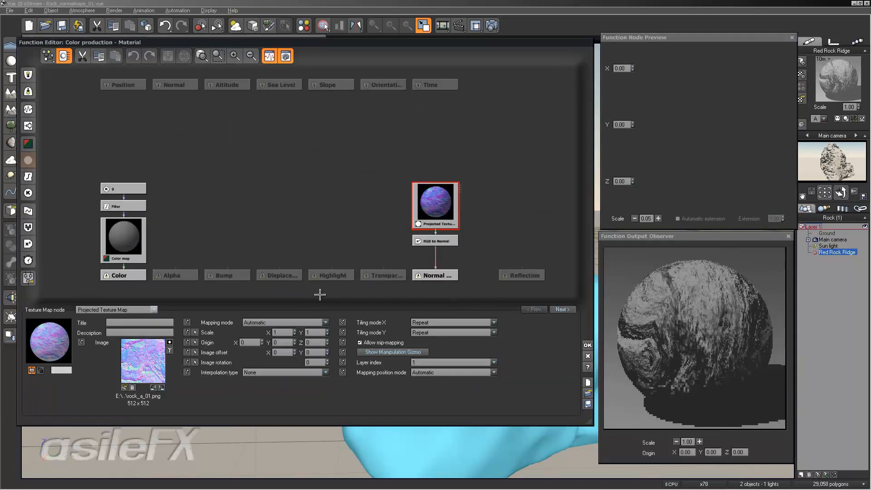
double_click(287, 333)
text(0.5)
key(Return)
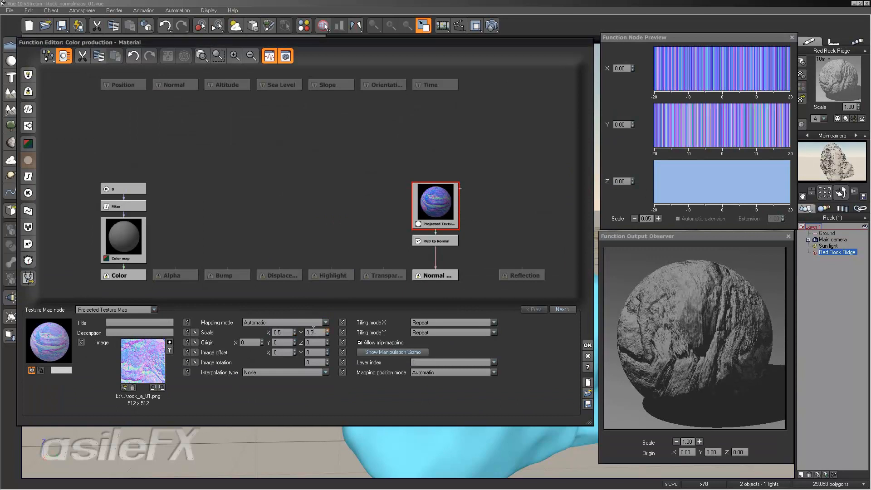
click(588, 345)
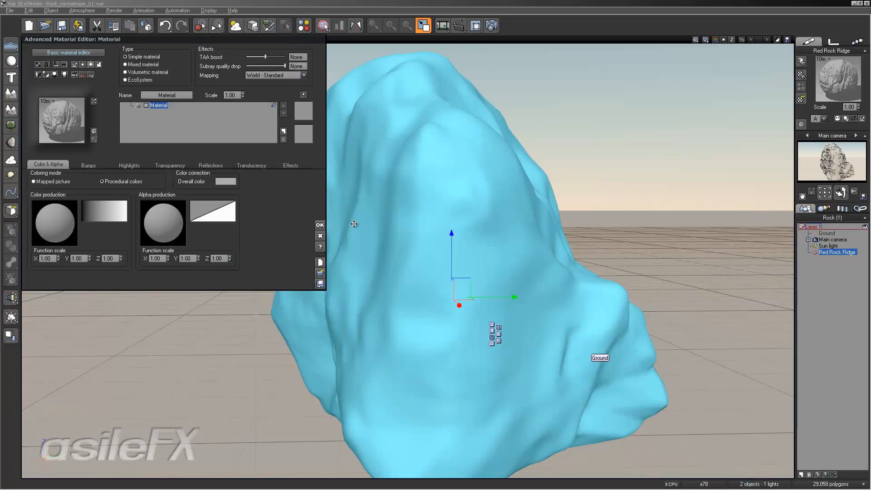
Accept the material changes and render the rock from a higher, slightly more distant main camera view
click(320, 223)
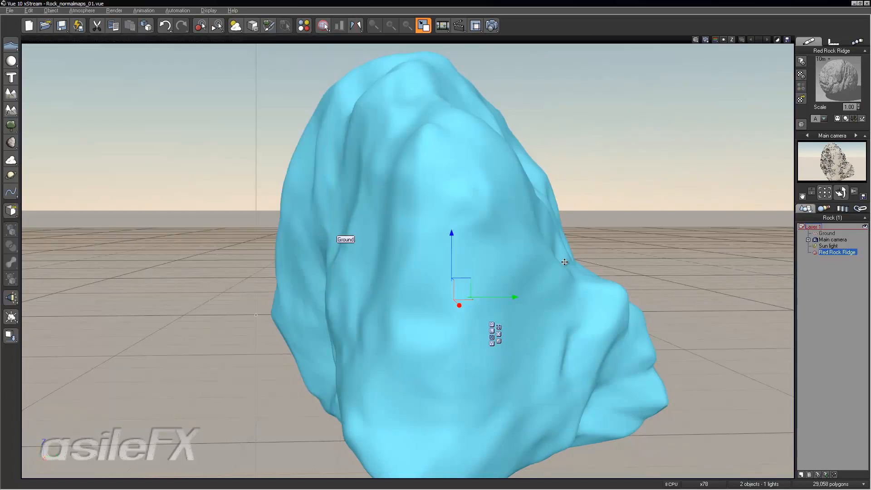
scroll(565, 262, down, 2)
scroll(565, 262, down, 1)
right_drag(609, 249, 582, 269)
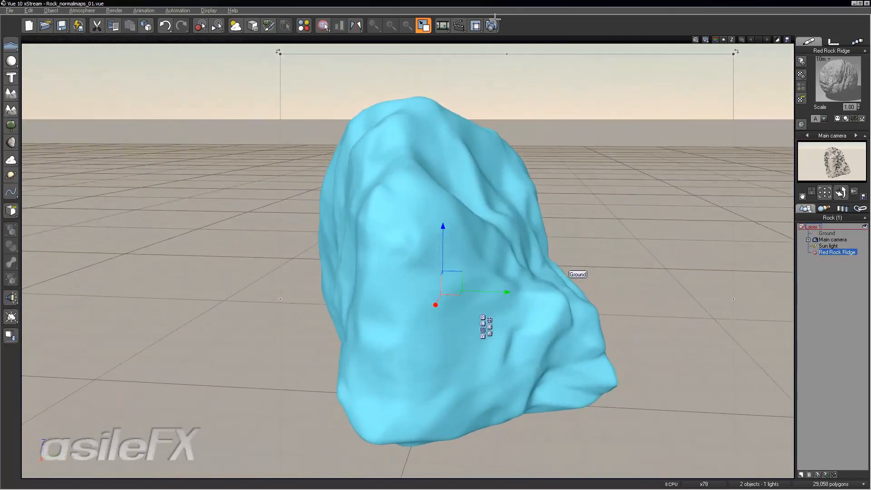
click(494, 25)
click(642, 300)
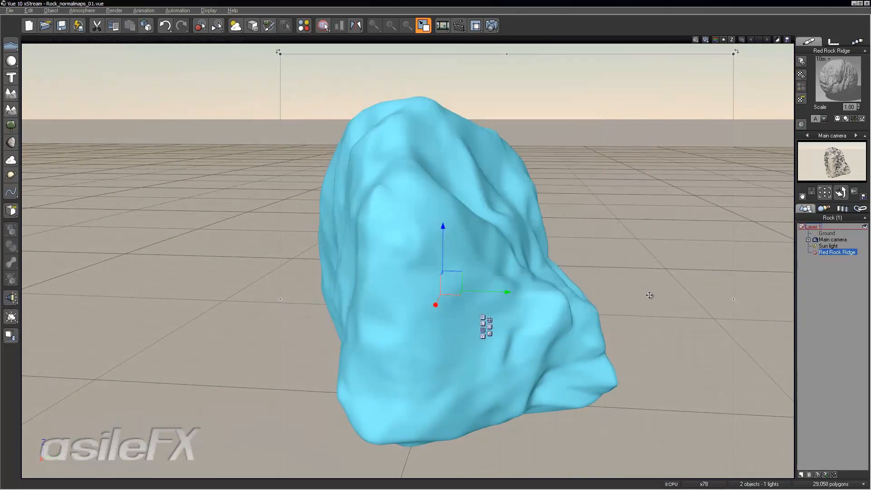
Downsample the rock_a_01.png texture map by dividing its resolution by 8
click(861, 208)
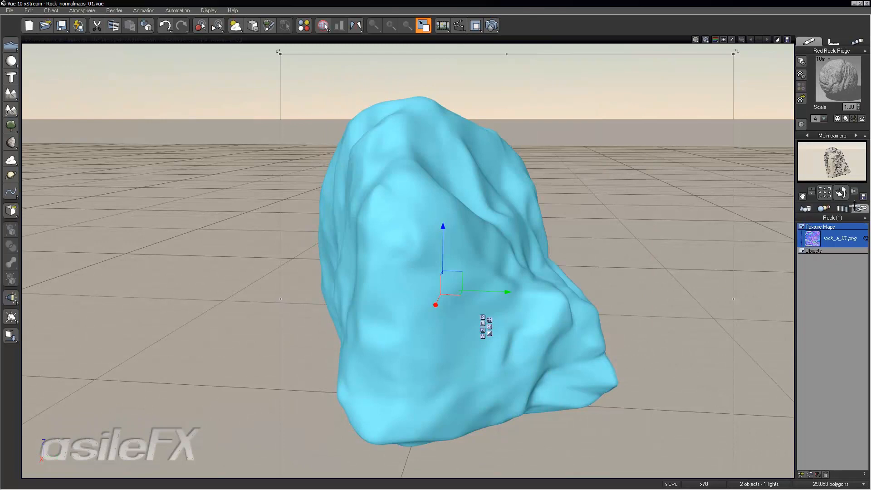
right_click(815, 238)
click(860, 208)
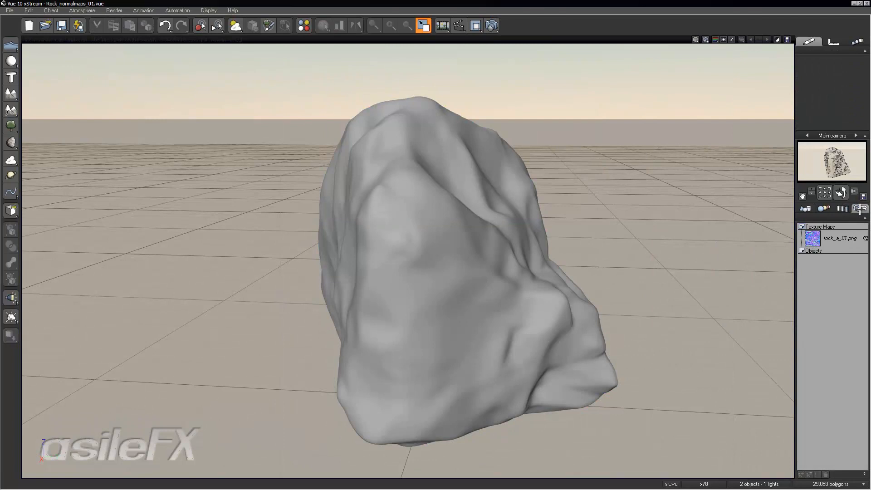
right_click(816, 238)
mouse_move(761, 263)
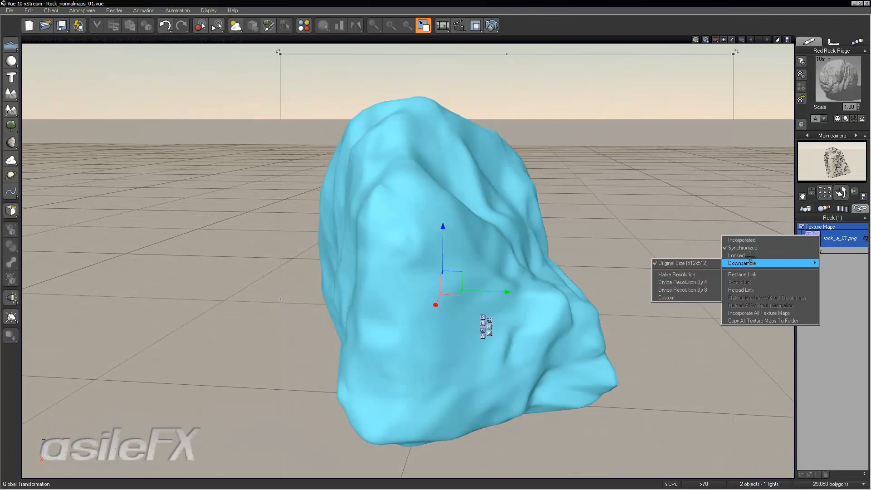
click(711, 290)
Check the texture map's downsampling setting and render the rock with the reduced normal map
right_click(822, 241)
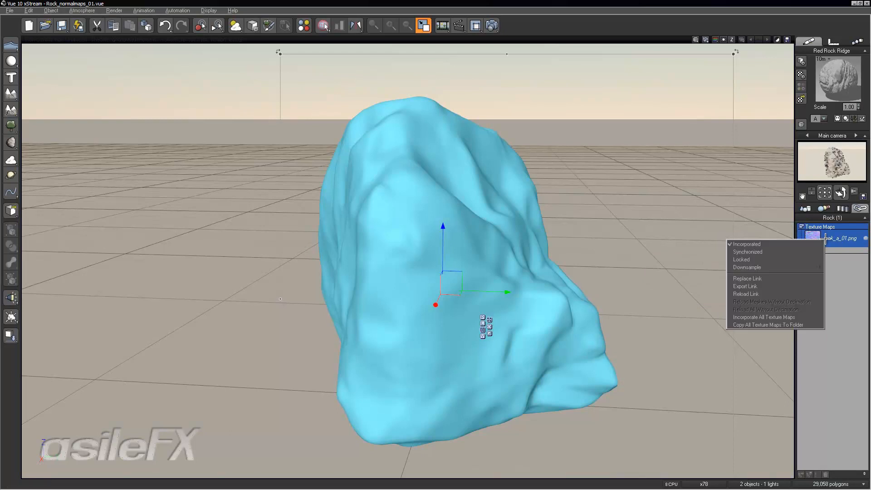
mouse_move(765, 266)
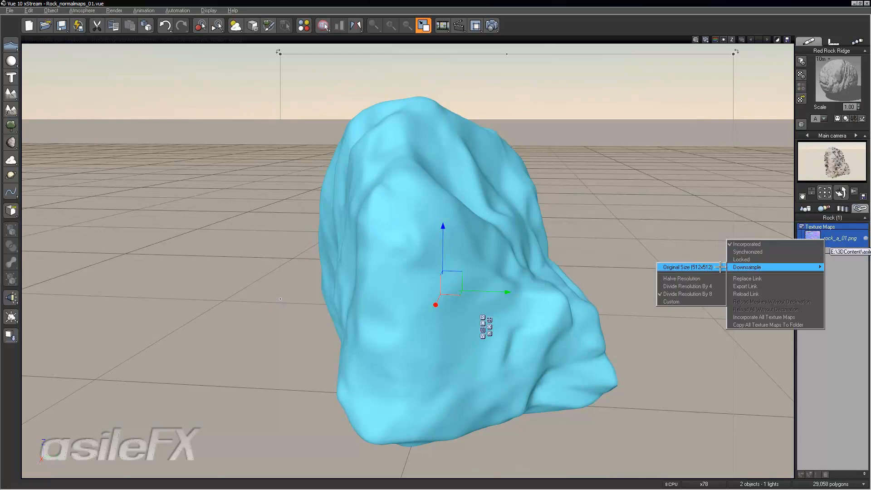
click(646, 126)
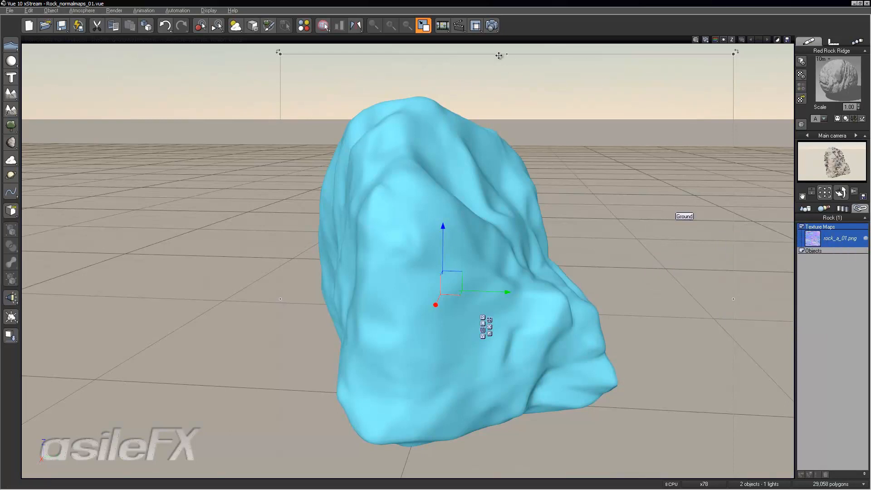
click(492, 26)
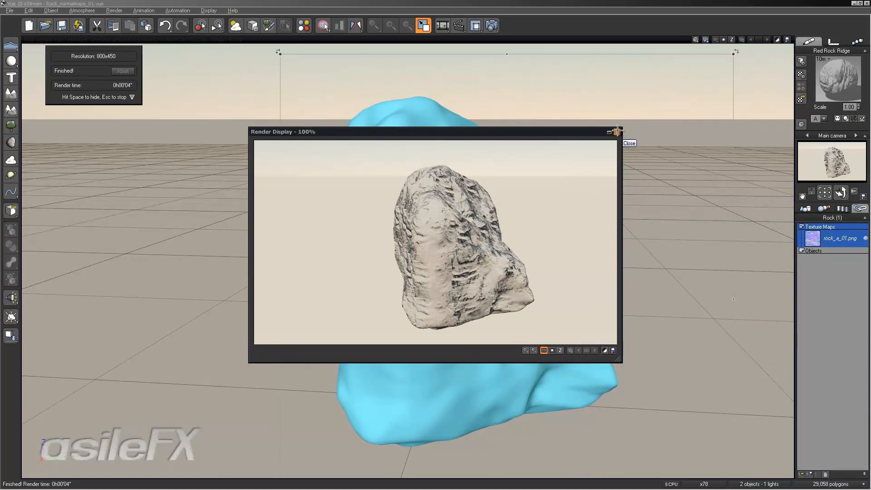
click(618, 131)
Replace the projected texture map's image in the rock material's function graph with Pits_b_01_64px from the Rock_normals folder
right_click(841, 76)
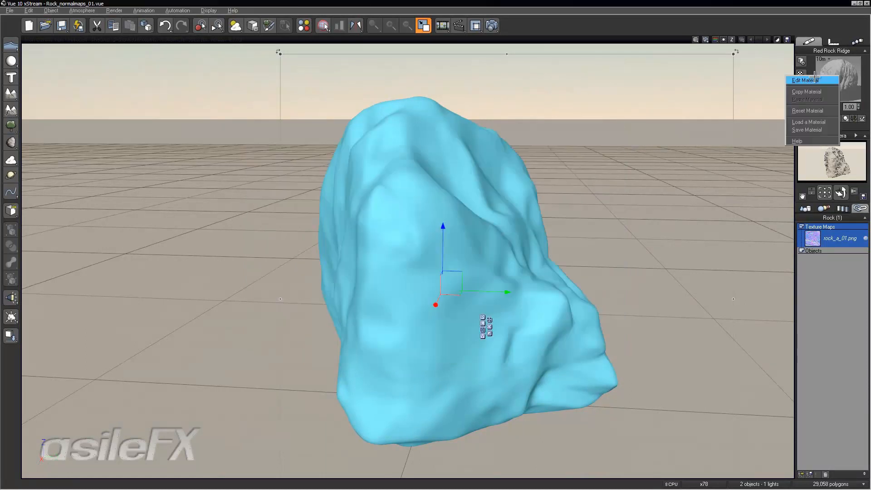
click(832, 81)
right_click(61, 217)
click(82, 222)
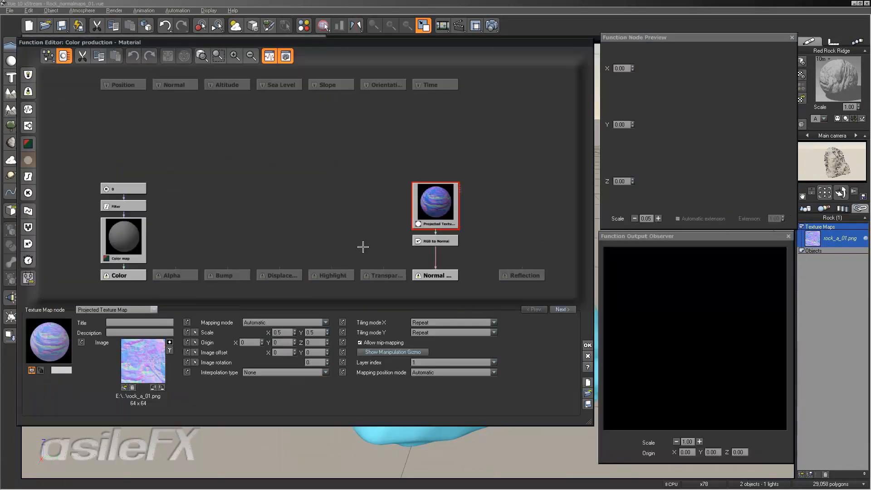
key(alt+Tab)
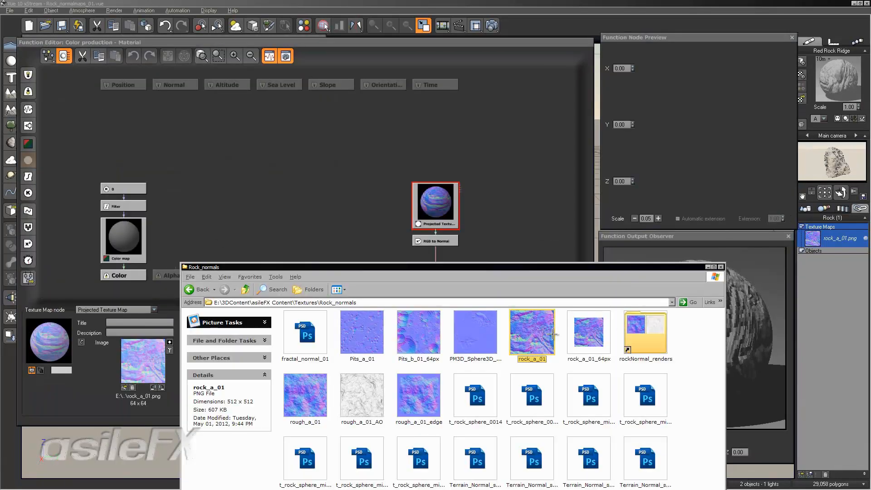
click(422, 342)
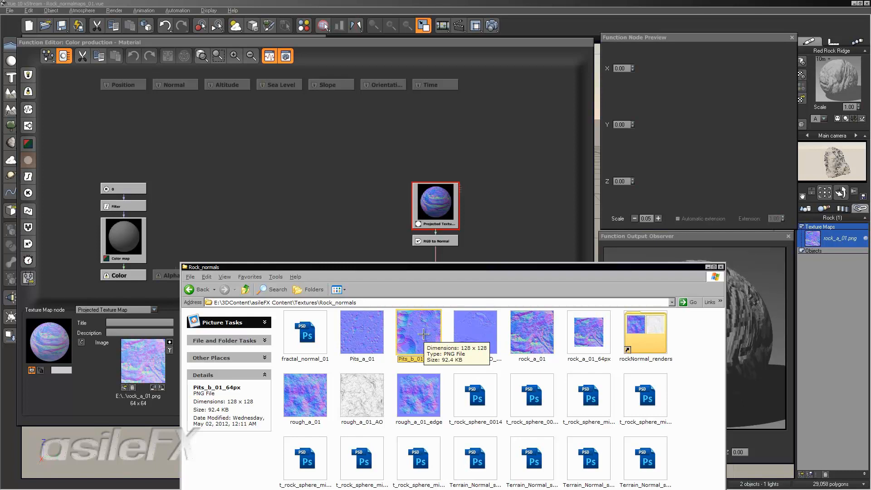
drag(423, 335, 143, 360)
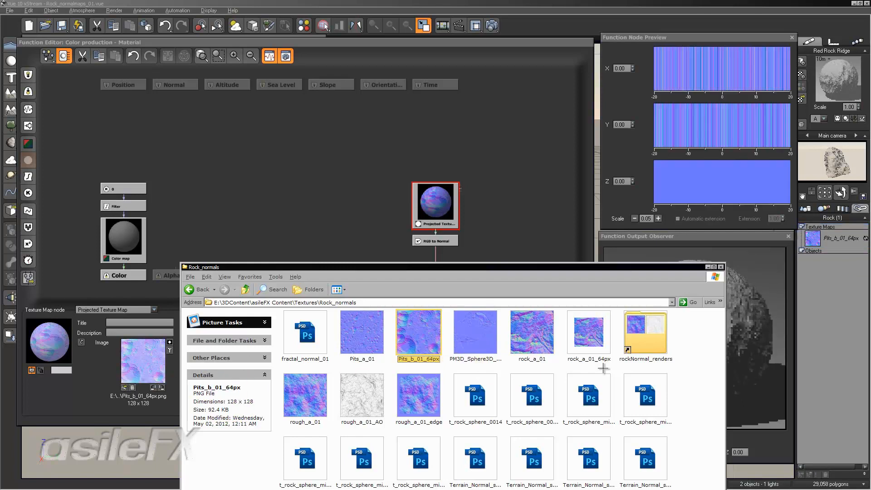
click(722, 267)
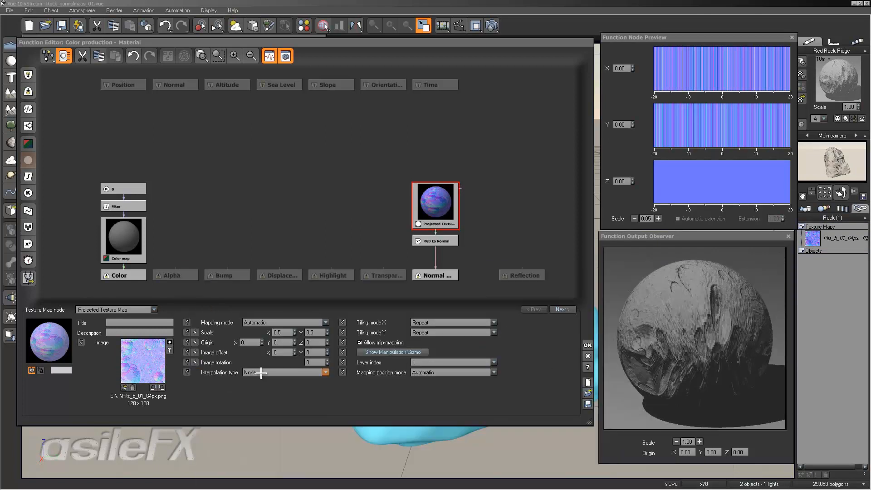
Set the projected texture map to Bilinear interpolation, Object - Parametric mapping position and Faces mapping mode, and accept the function graph
click(325, 373)
click(302, 382)
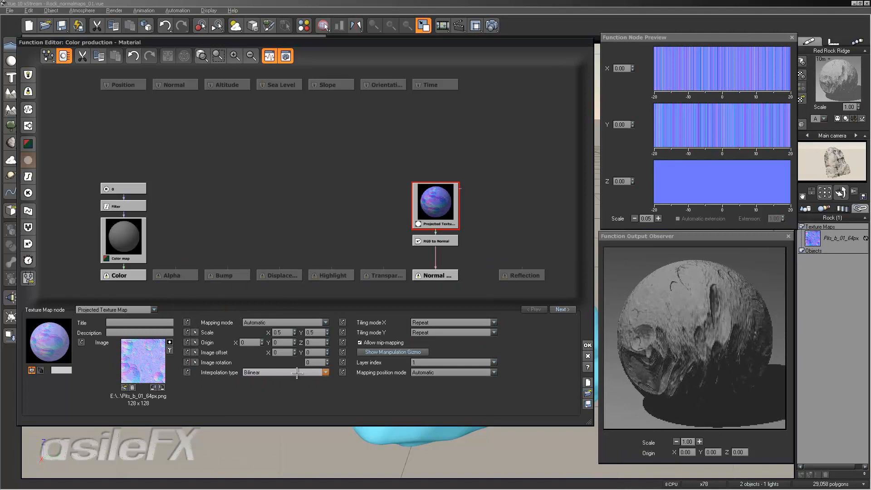
click(494, 372)
click(411, 397)
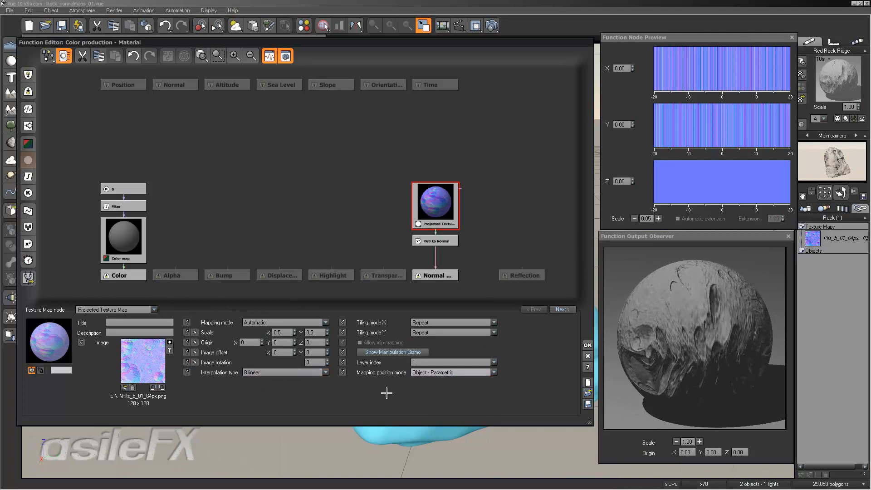
click(284, 323)
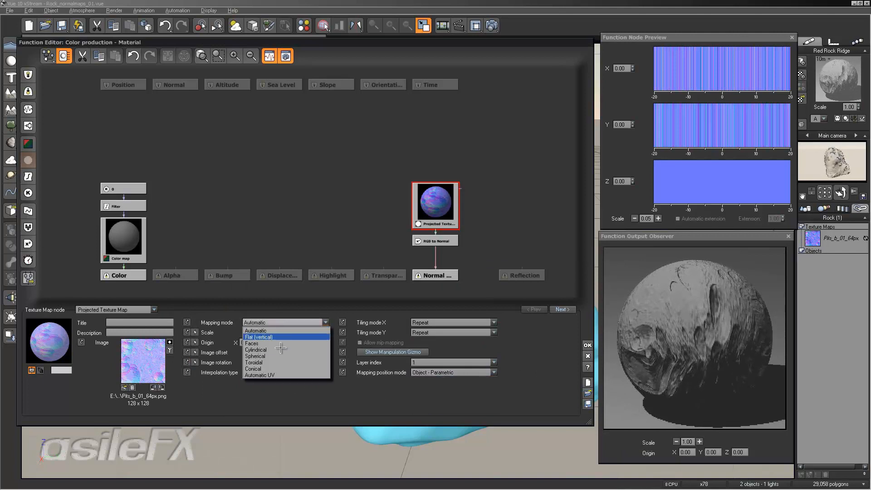
click(273, 343)
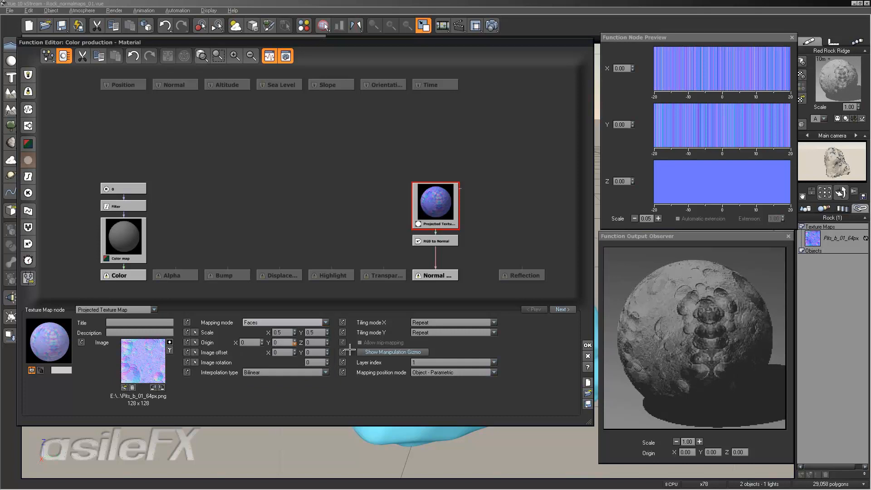
click(587, 345)
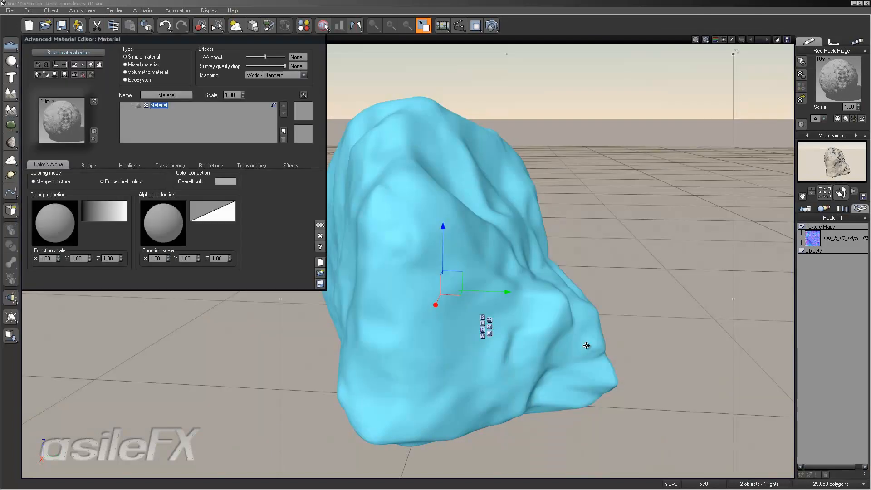
Render the rock with the Faces mapping and rotate the main camera to another side seen from above
click(492, 25)
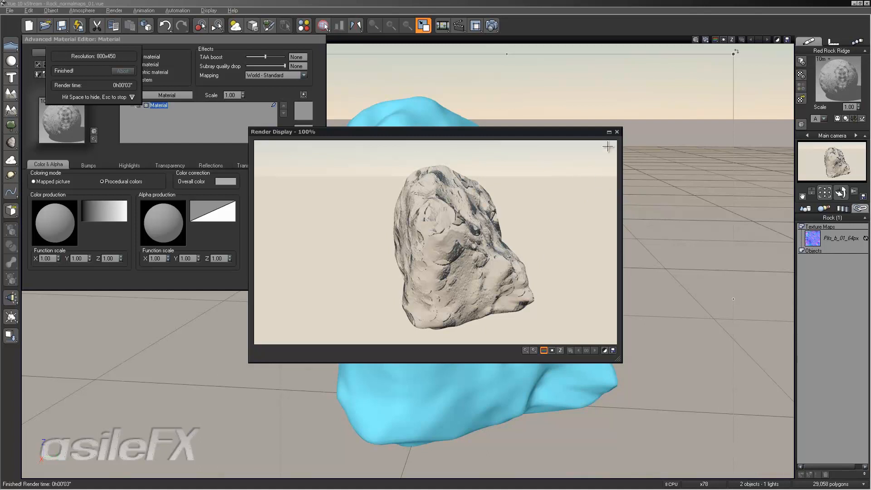
click(618, 132)
drag(841, 193, 420, 336)
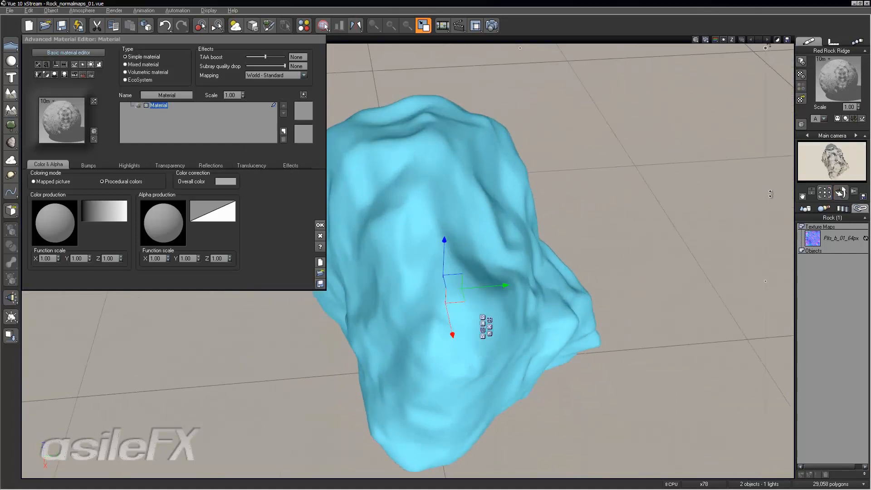
drag(845, 186, 422, 334)
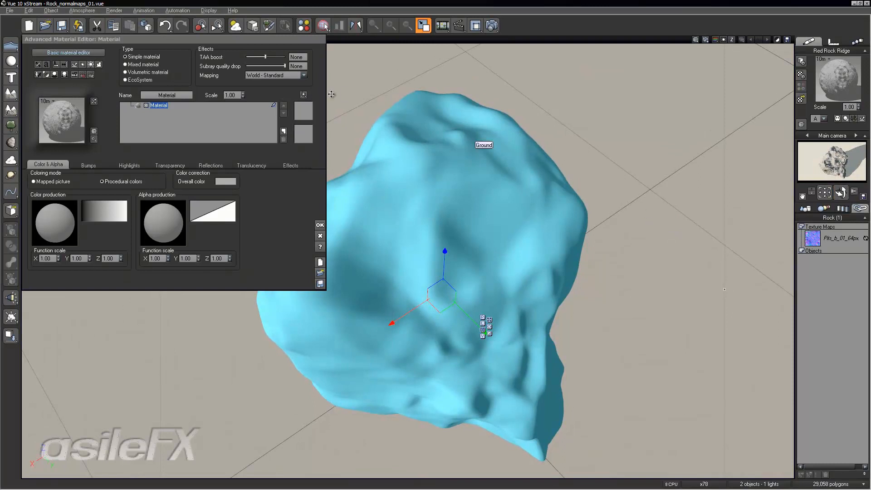
Set the material's mapping to Object - Parametric and the projected texture map's mapping mode to Automatic
click(285, 74)
click(269, 128)
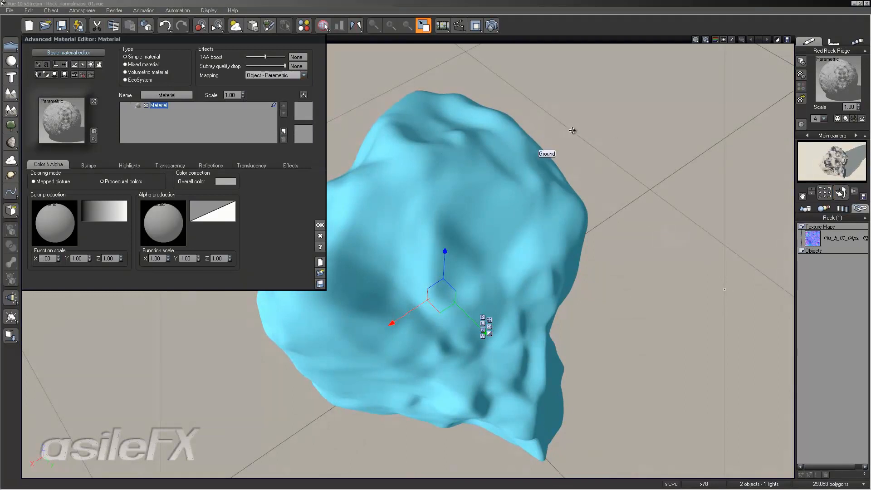
right_click(54, 215)
click(68, 222)
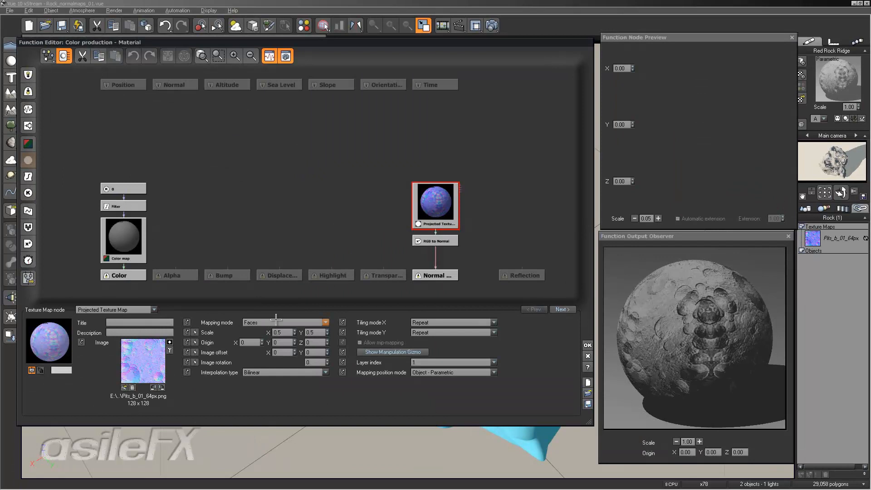
click(275, 321)
click(272, 331)
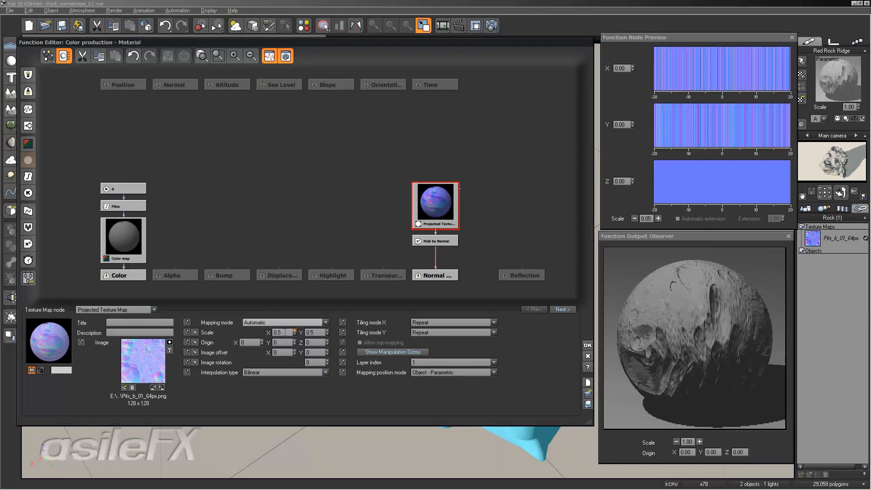
Set the projected texture map's X and Y scale to 0.25 and accept the function graph
double_click(282, 333)
text(.25)
key(Return)
double_click(314, 332)
text(.25)
key(Return)
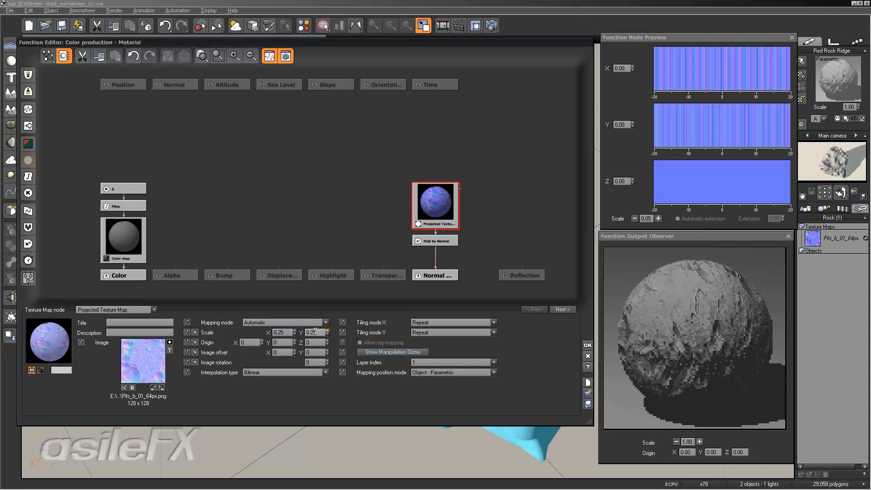
click(588, 345)
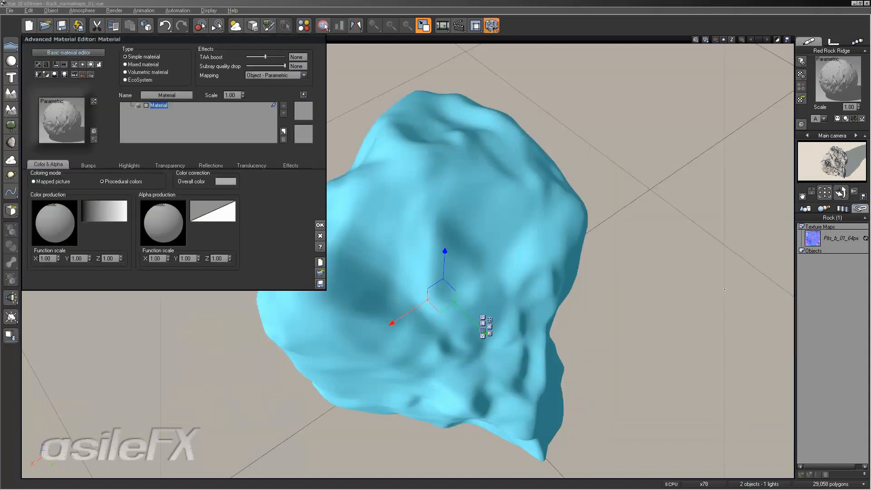
Render the rock with the smaller normal map scale and accept the material changes
click(492, 25)
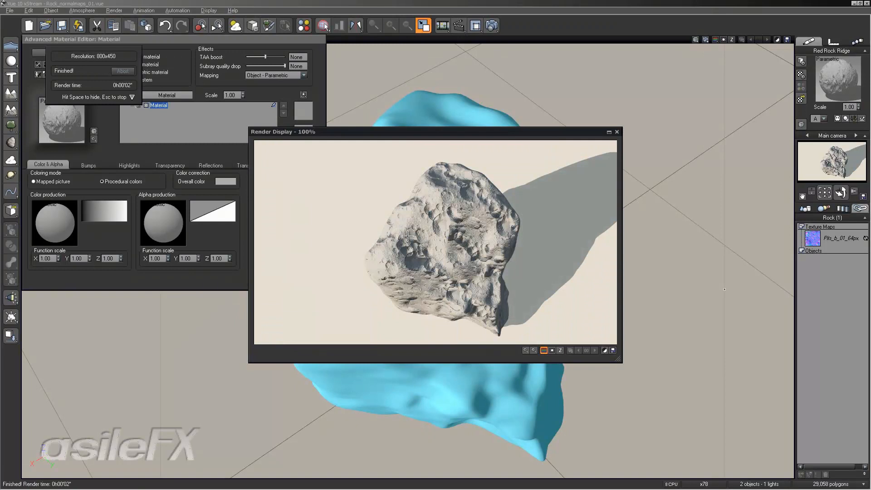
click(618, 131)
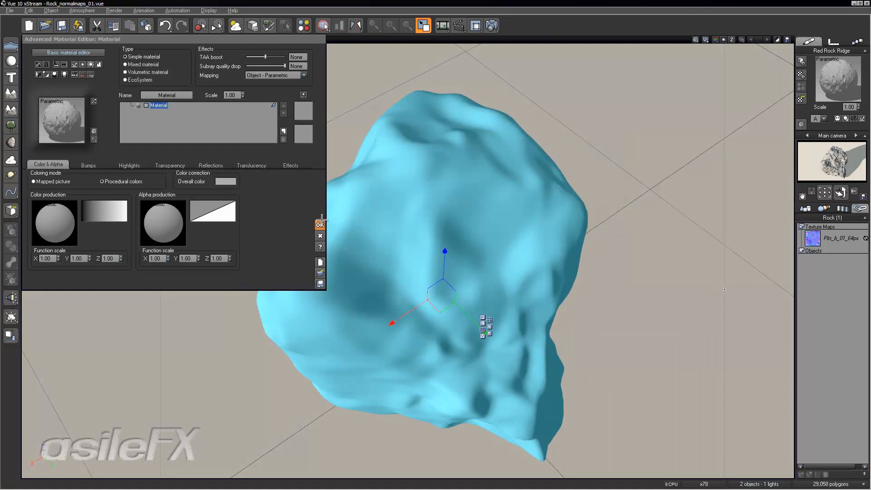
click(321, 223)
Rotate the main camera to a different side of the rock, frame the whole rock and render it
right_drag(489, 301, 590, 249)
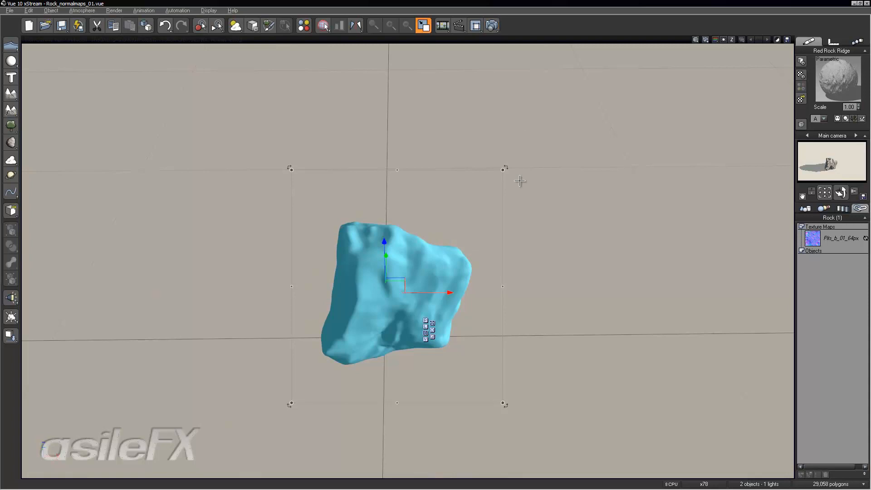
ctrl+right_drag(490, 204, 477, 238)
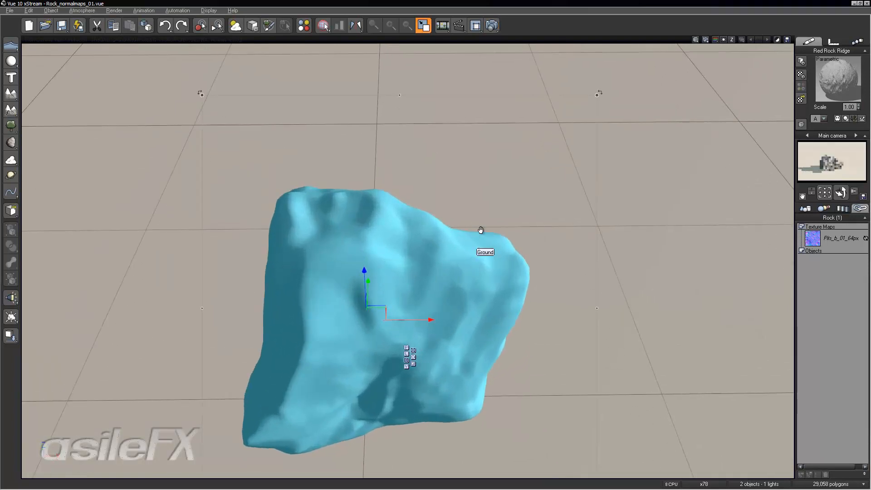
middle_drag(477, 237, 499, 198)
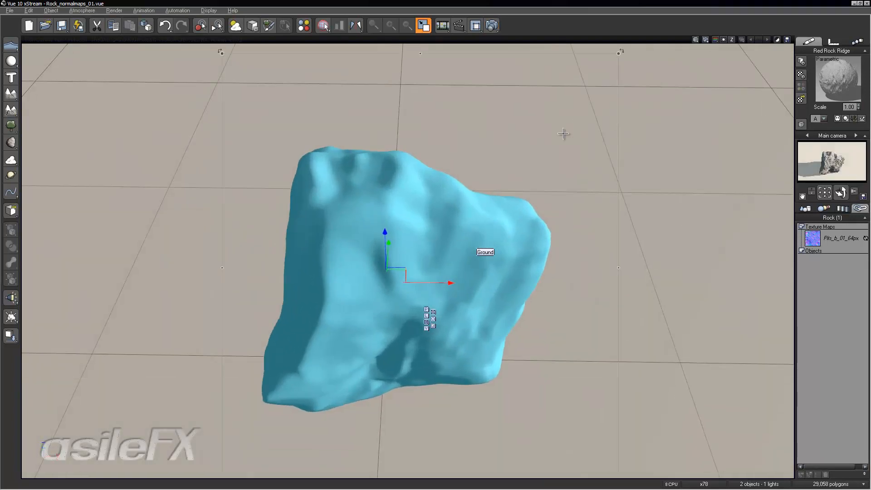
key(ctrl+F9)
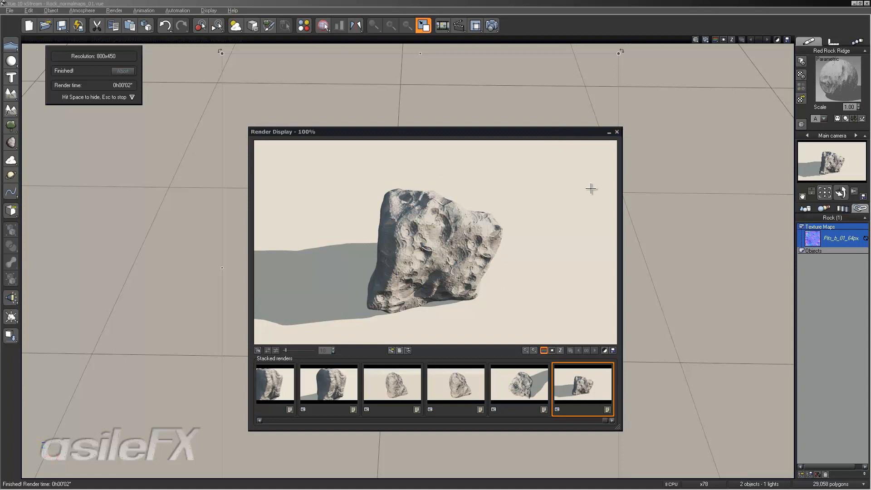
Downsample the rock's Pits_b_01_64px texture map to half its original resolution
click(618, 131)
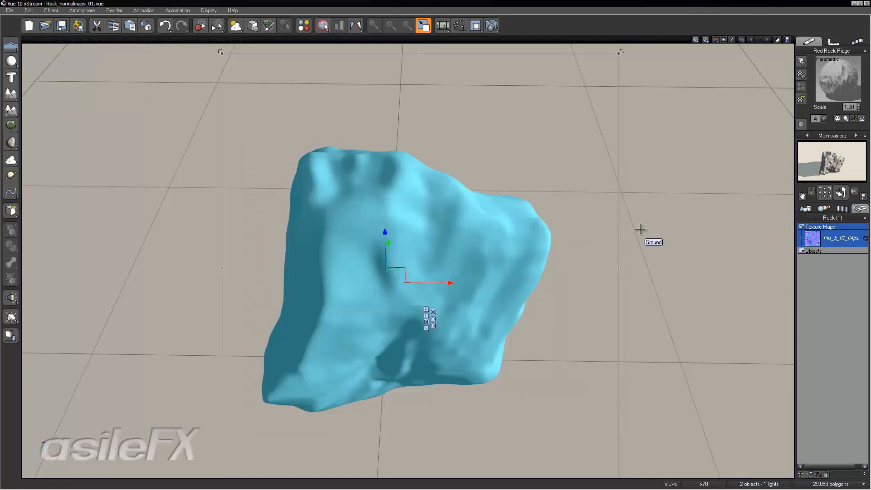
right_click(842, 238)
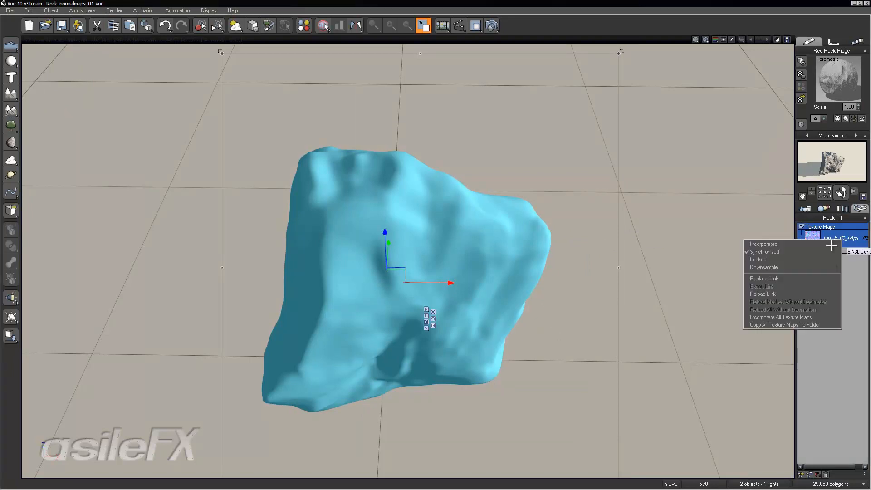
mouse_move(784, 267)
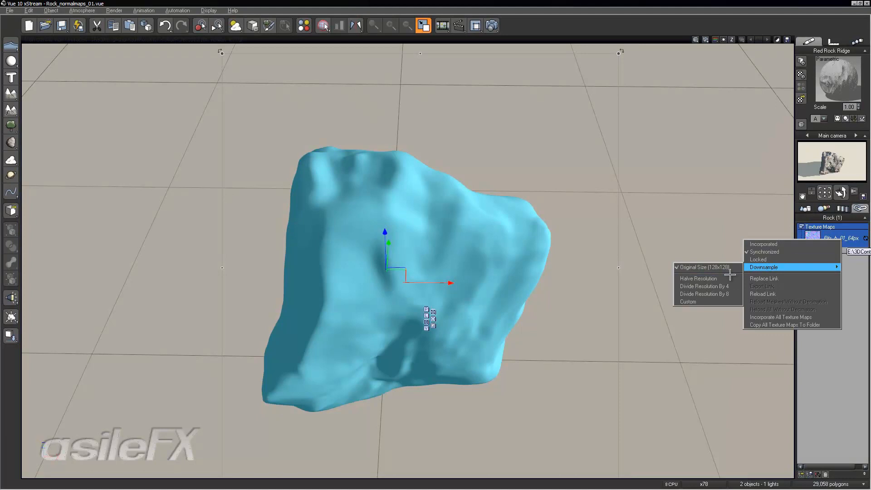
click(726, 278)
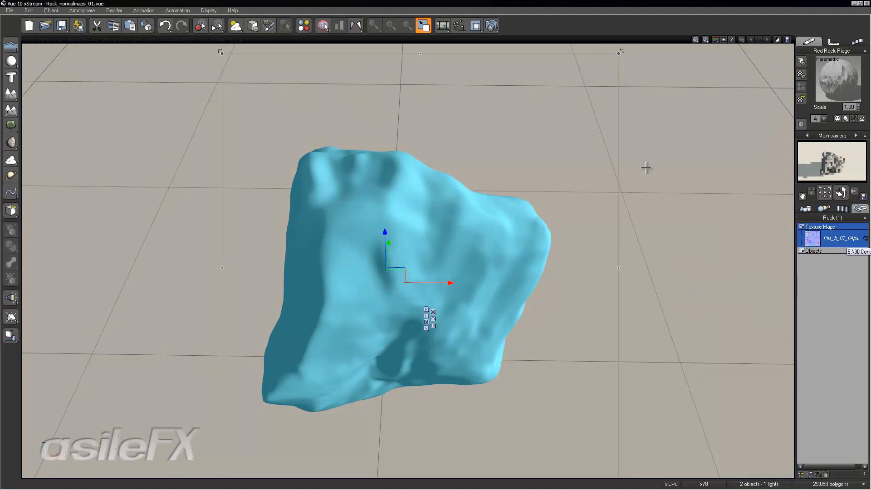
Render the rock with the halved normal map and compare it with the previous stacked render
click(495, 25)
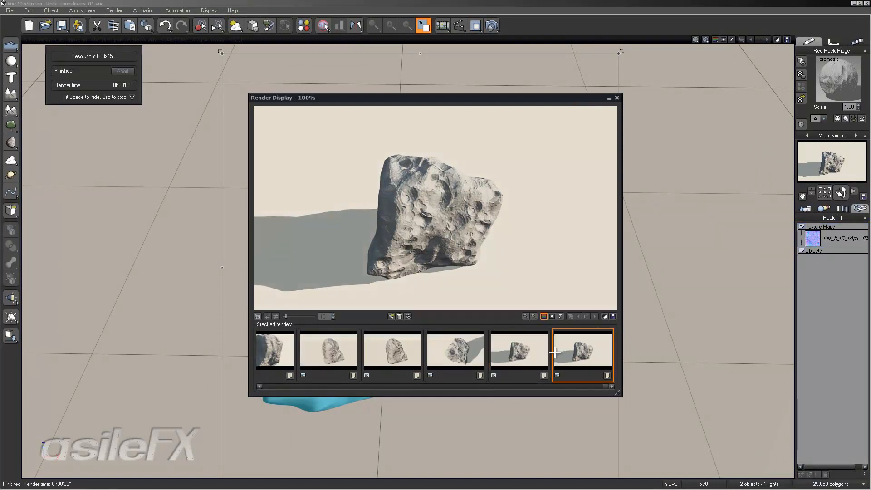
click(538, 353)
click(582, 351)
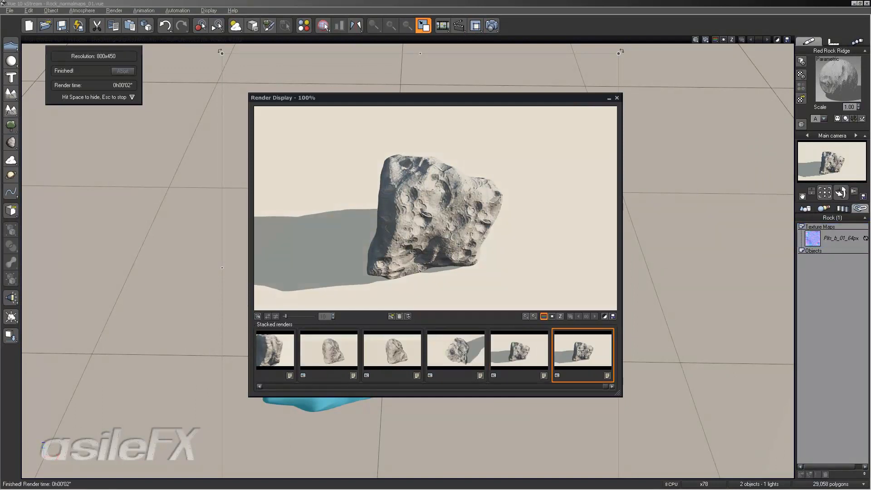
click(532, 352)
click(575, 348)
click(616, 97)
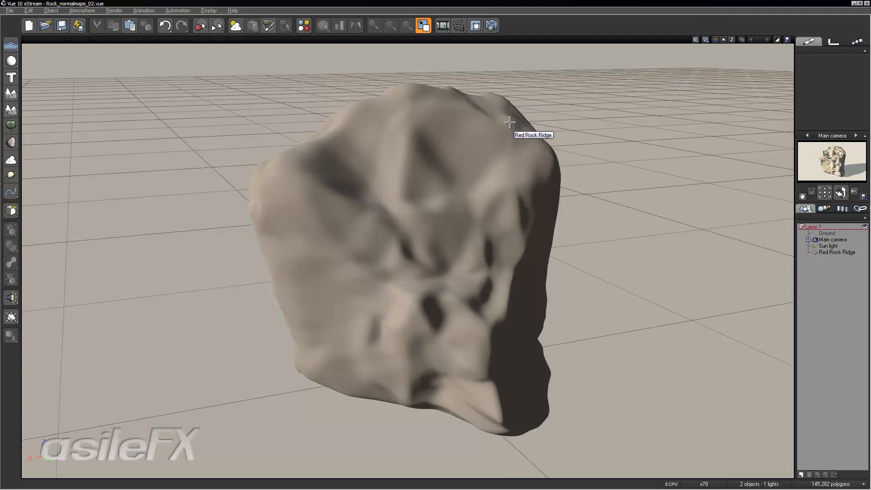
Render the Red Rock Ridge rock in the Rock_normalmaps_02 scene and dismiss the finished render
click(490, 22)
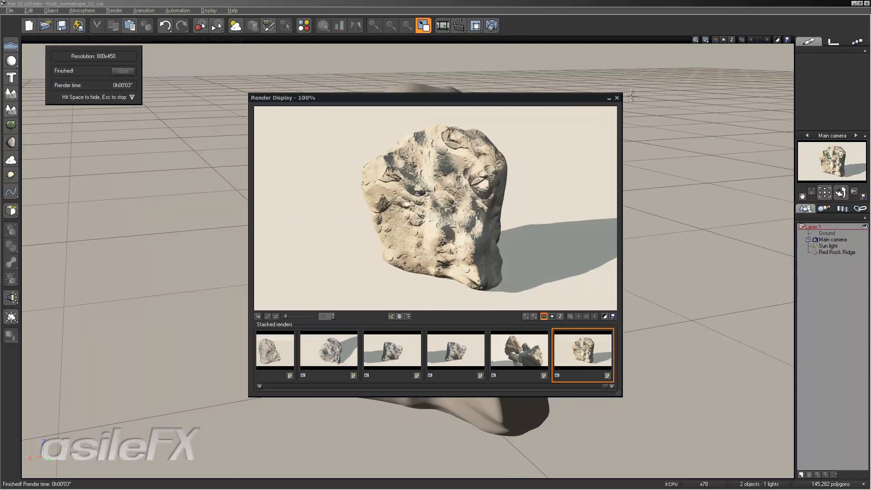
click(618, 98)
click(480, 157)
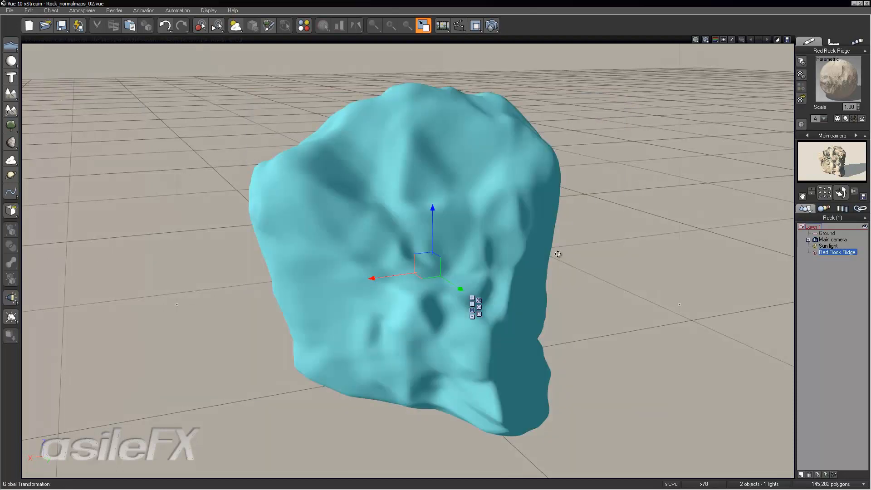
click(751, 250)
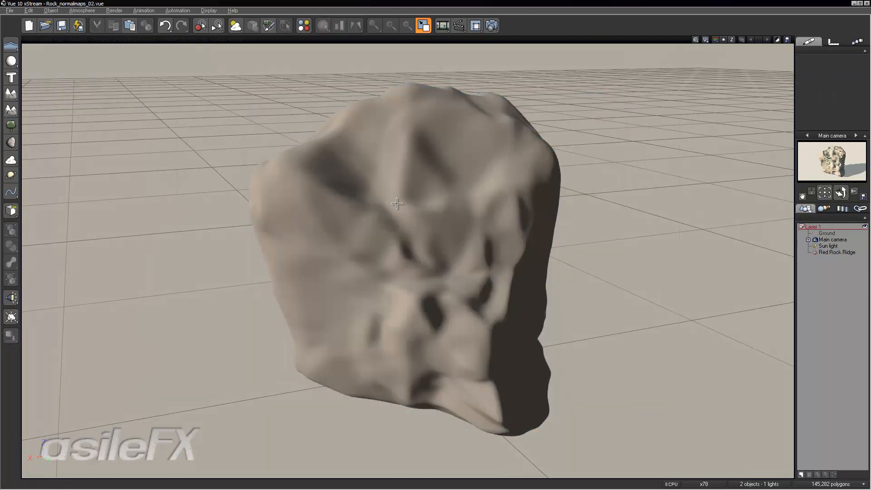
Add a Mountain Rock from the Rough rock template collection to the scene
key(ctrl+z)
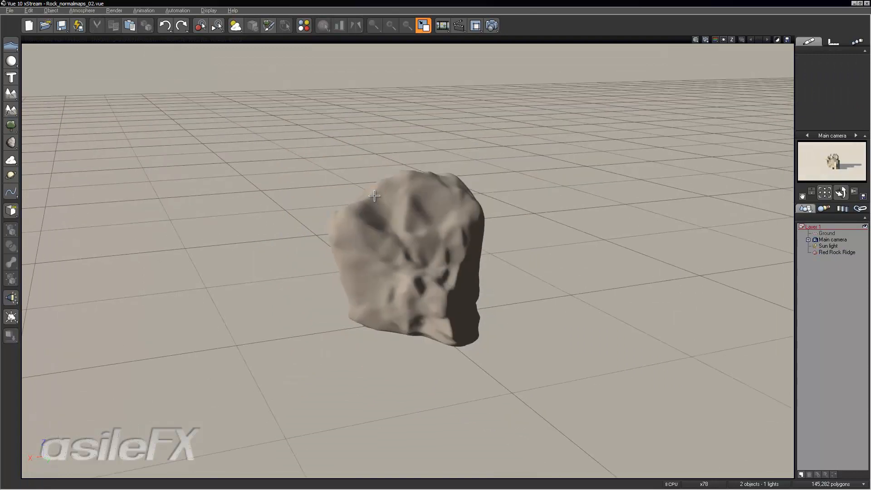
click(11, 142)
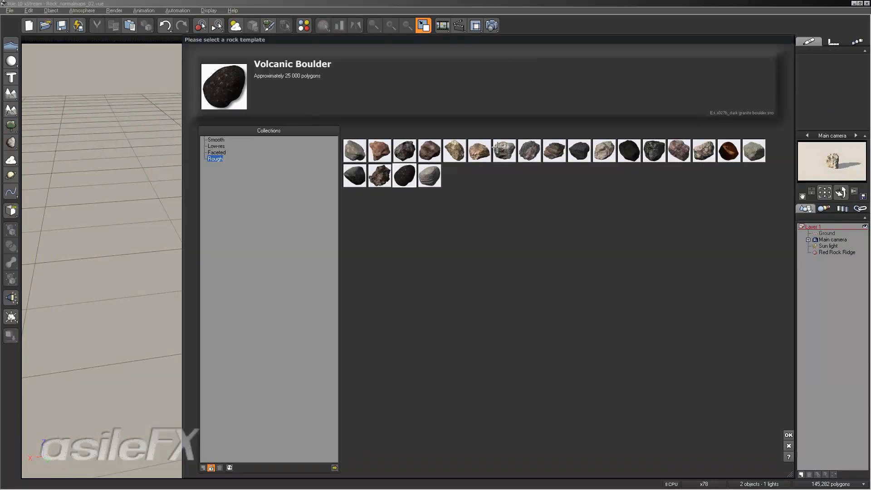
click(497, 148)
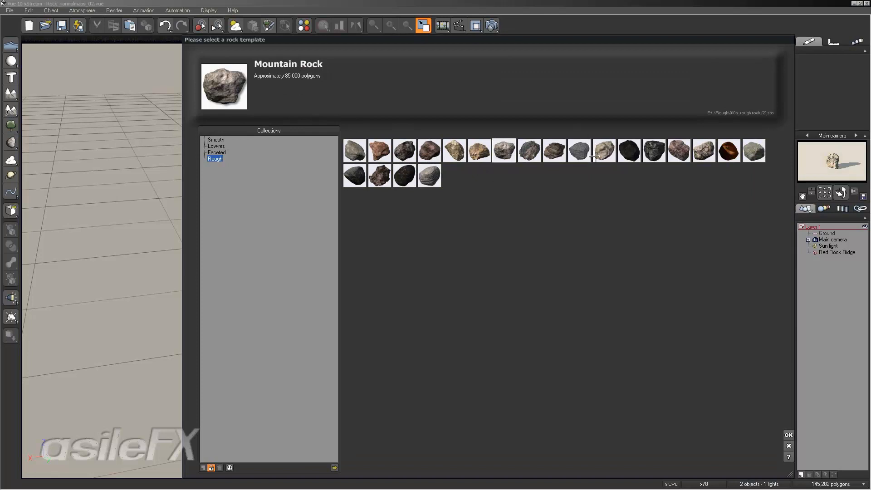
click(754, 153)
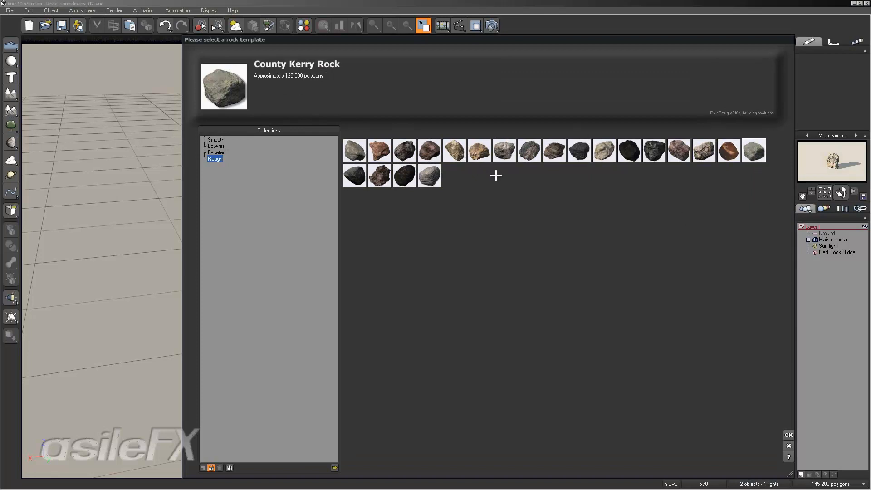
click(504, 150)
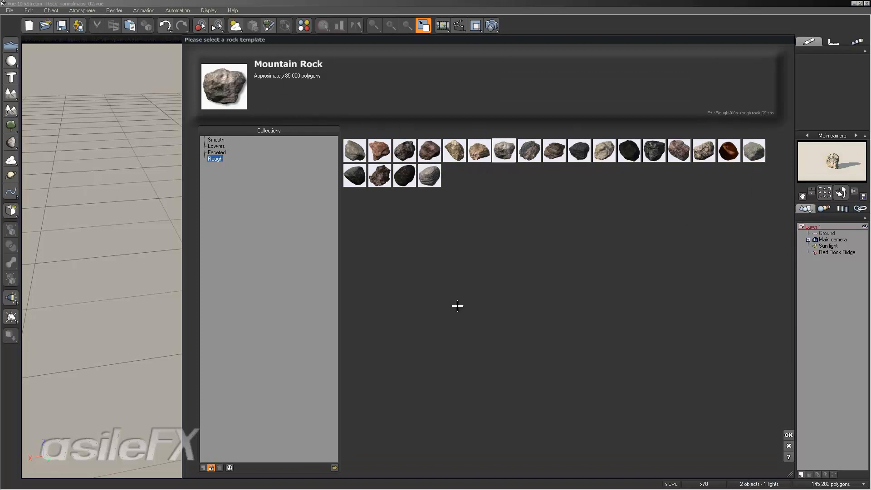
click(789, 434)
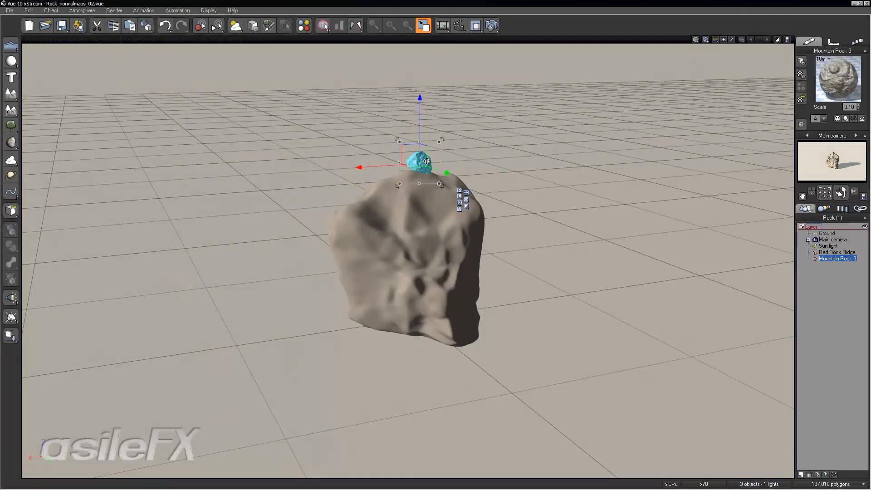
Enlarge the Mountain Rock and place it beside the Red Rock Ridge rock so that the two stand apart
key(3)
drag(421, 156, 626, 225)
key(1)
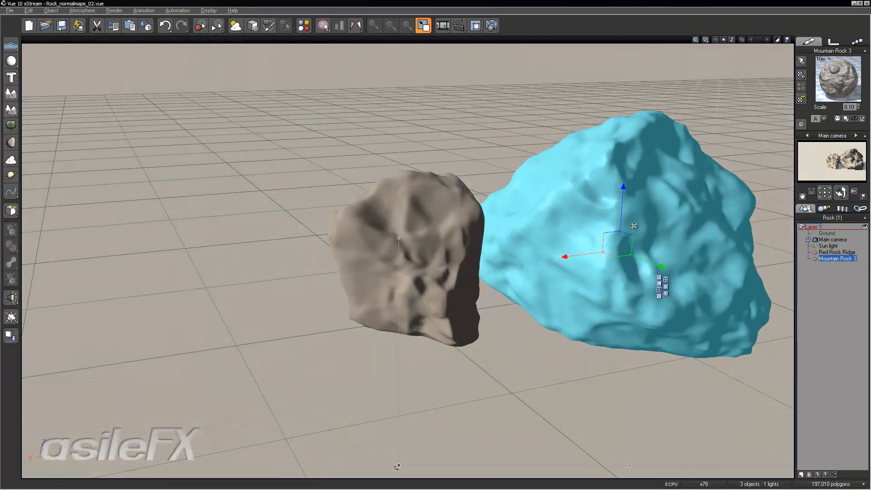
middle_drag(677, 240, 626, 221)
right_drag(626, 221, 759, 261)
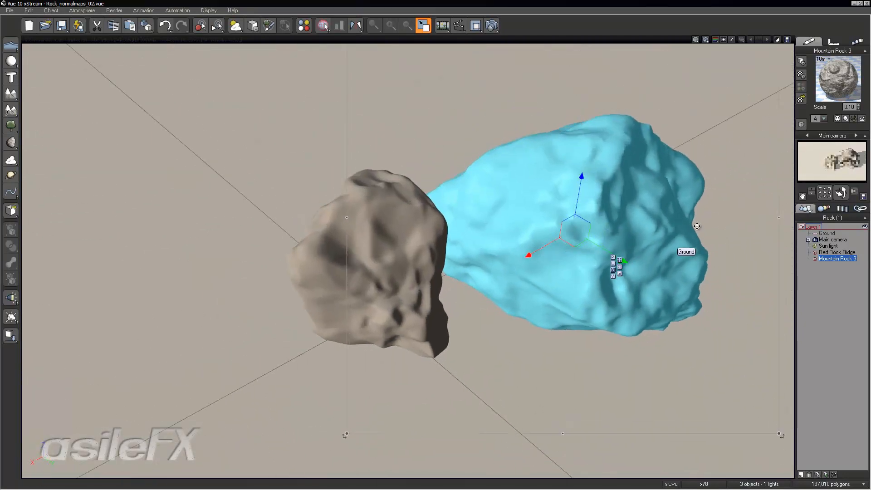
drag(543, 253, 575, 237)
drag(675, 286, 644, 269)
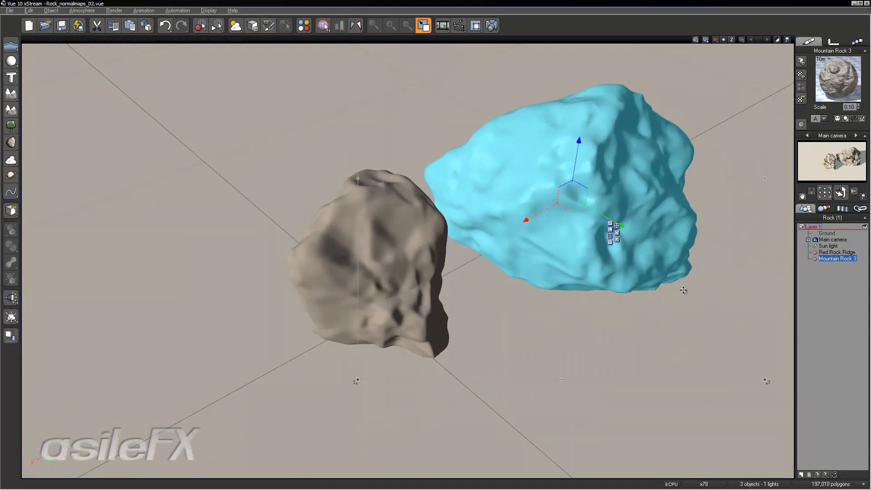
click(653, 299)
Try to copy the Red Rock Ridge material onto the Mountain Rock
scroll(653, 299, up, 1)
scroll(652, 299, up, 1)
middle_drag(661, 288, 605, 301)
right_drag(605, 301, 536, 166)
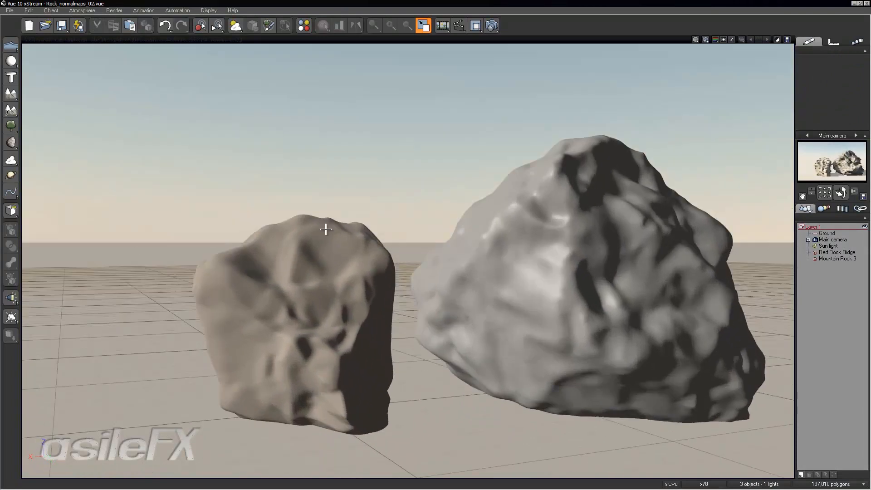
click(332, 238)
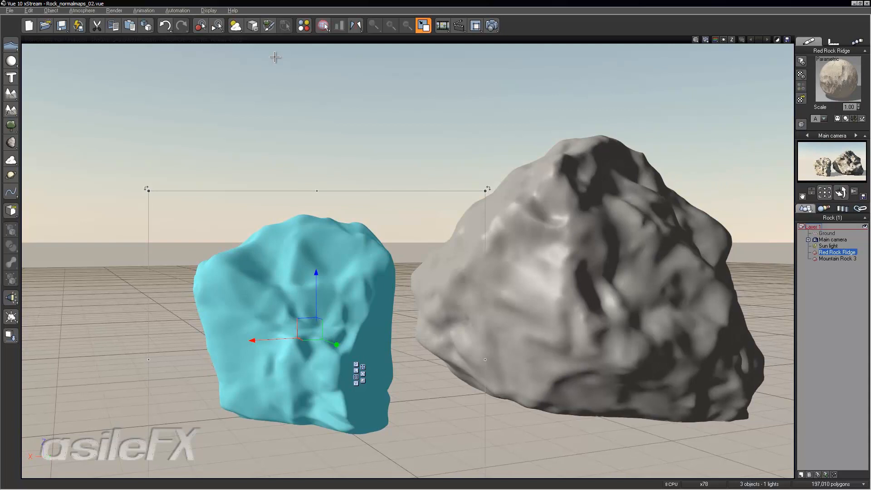
click(304, 25)
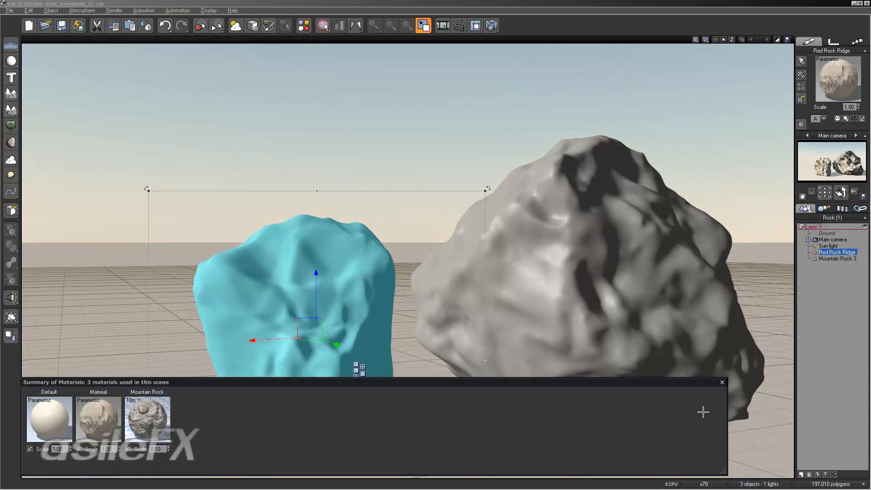
drag(837, 80, 546, 268)
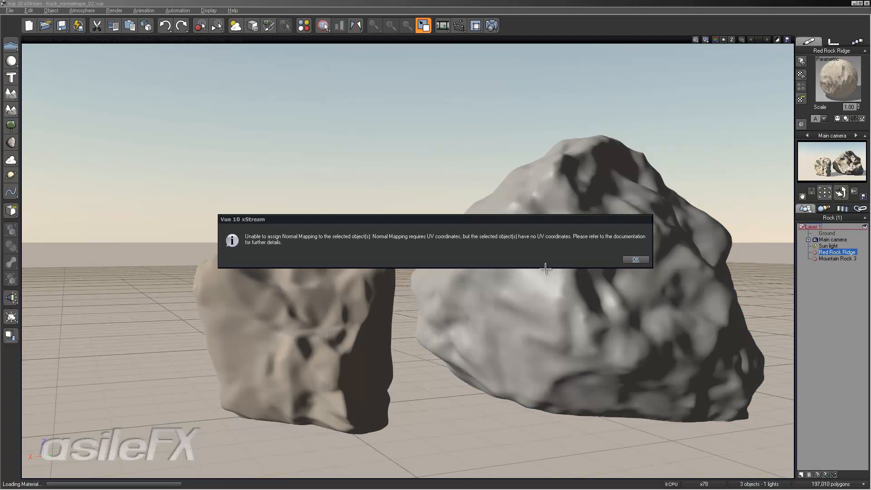
click(637, 259)
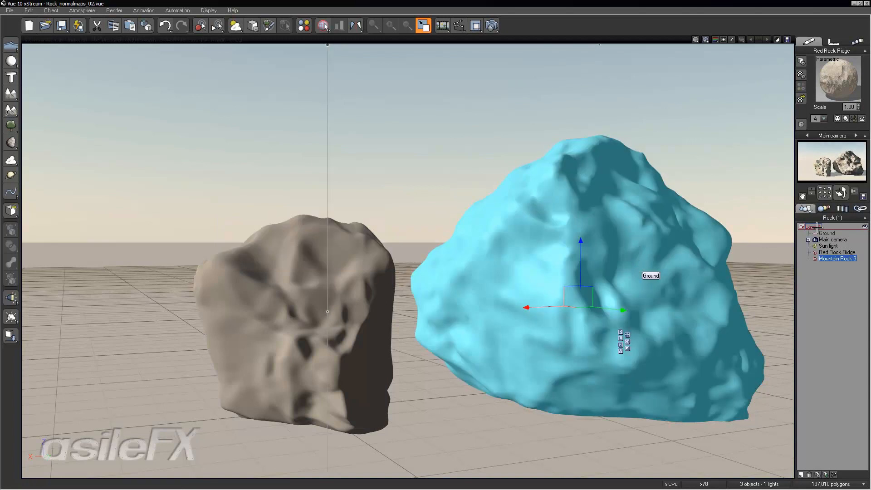
Open the Red Rock Ridge material's color production graph in the Function Editor
click(832, 282)
click(837, 258)
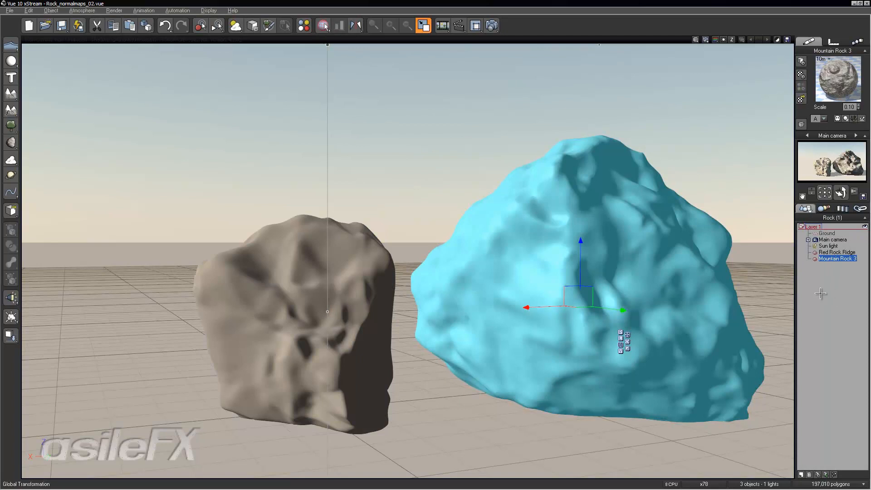
double_click(834, 253)
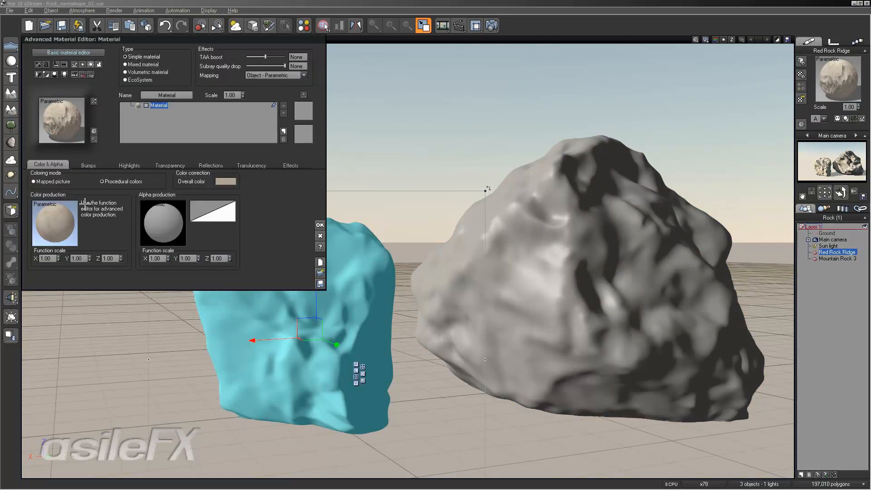
click(68, 211)
click(75, 219)
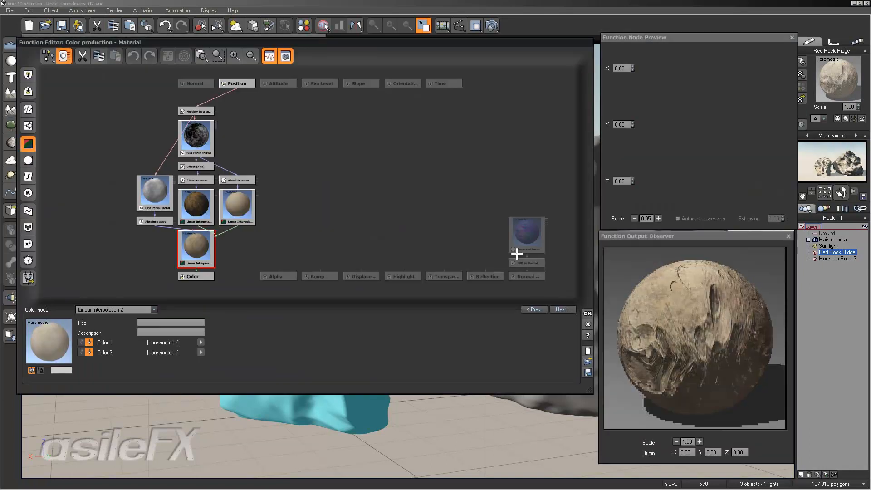
Move the projected texture map and RGB to Normal nodes up, and delete the link from RGB to Normal to the Normal Mapping output
click(532, 276)
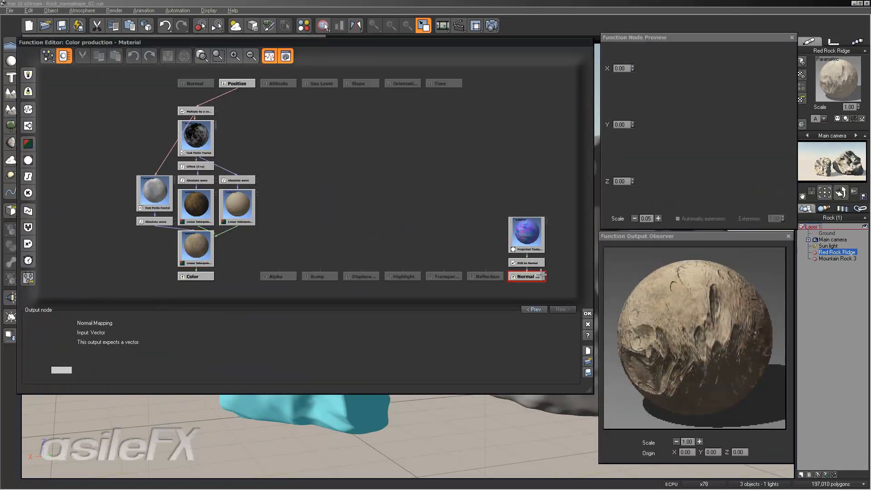
click(494, 243)
middle_drag(508, 240, 464, 231)
drag(481, 256, 482, 235)
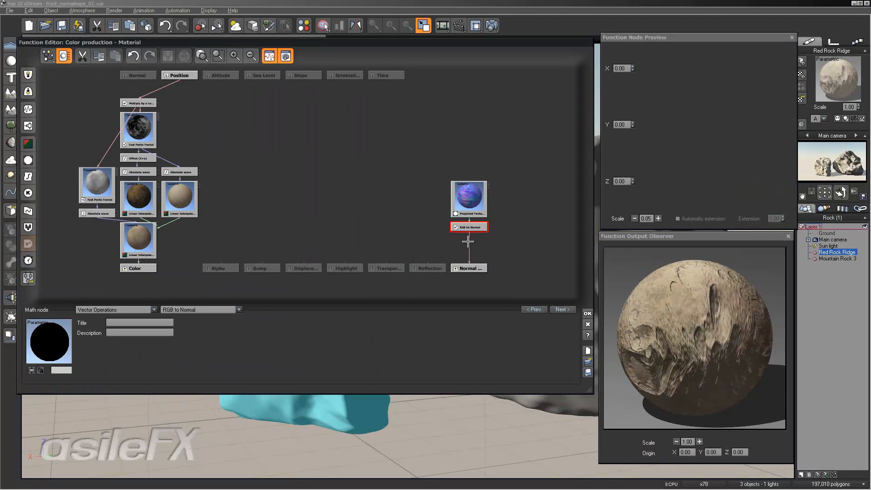
click(470, 241)
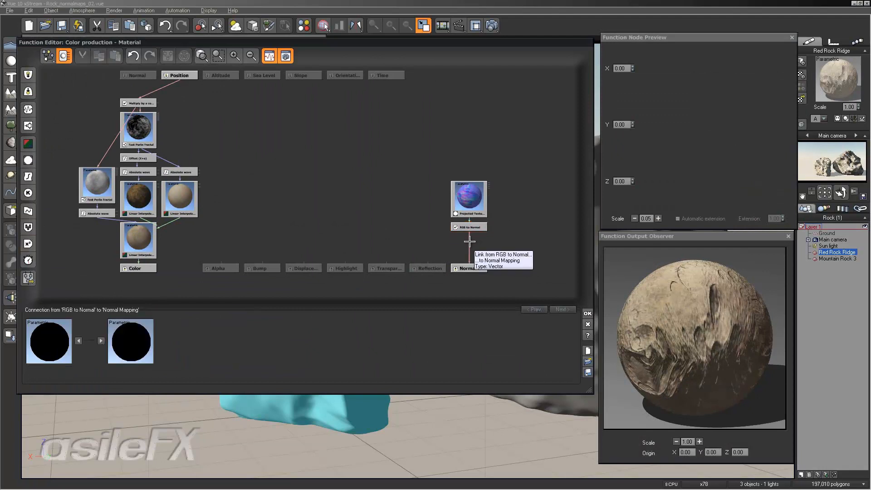
key(Delete)
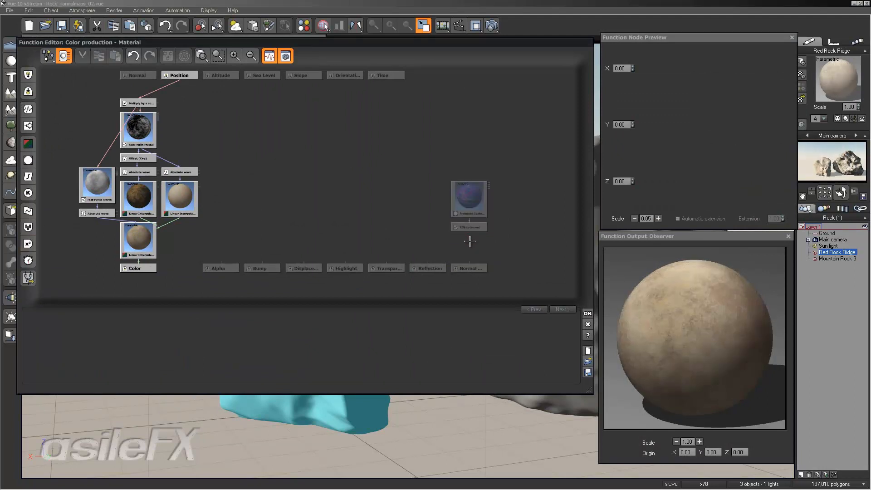
drag(431, 150, 507, 245)
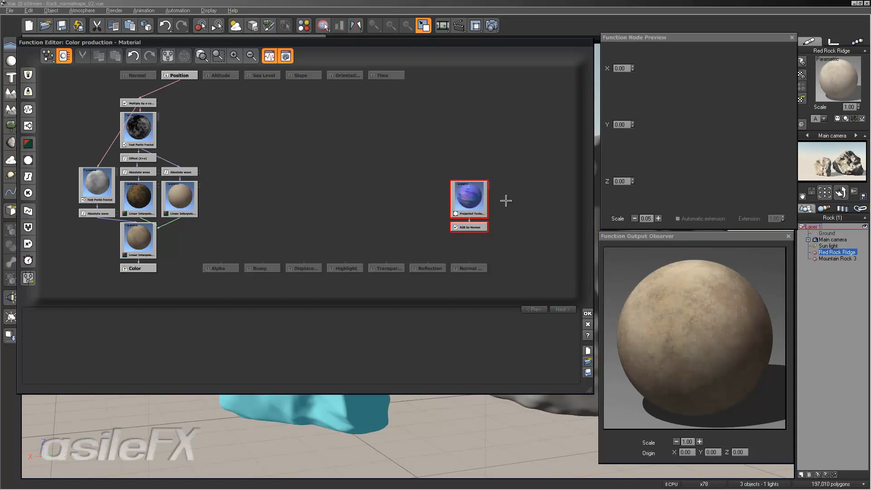
click(517, 250)
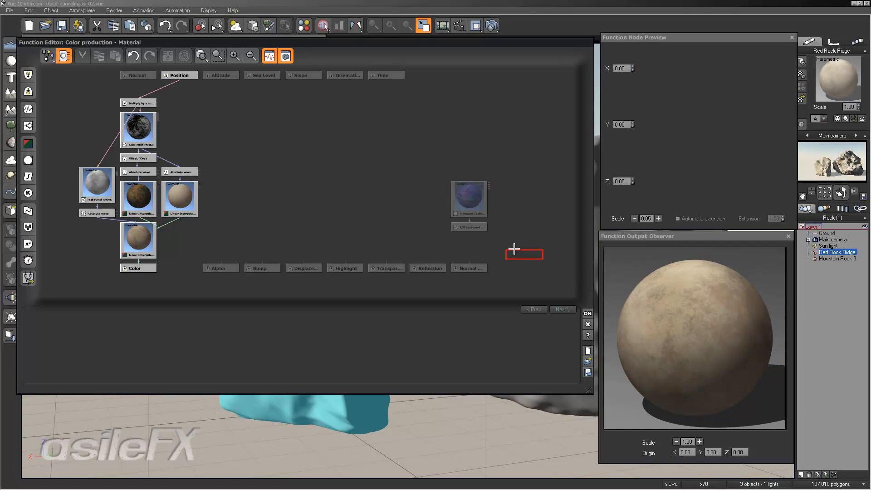
drag(514, 174, 475, 237)
click(521, 217)
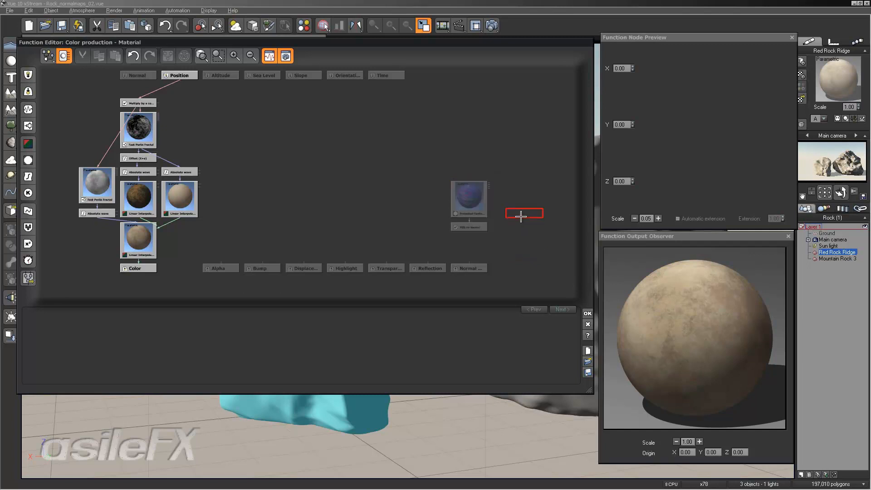
click(508, 246)
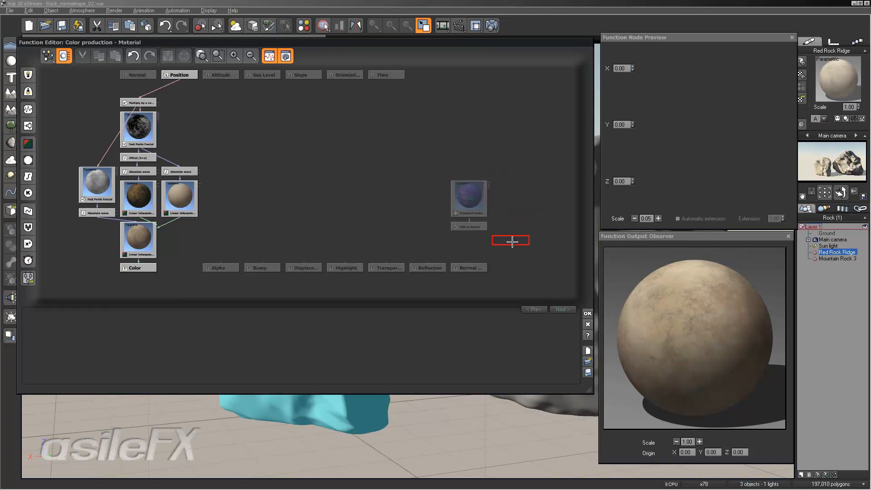
Add an Origin output node to the graph, link RGB to Normal to it, and accept the Red Rock Ridge material changes
right_click(512, 243)
mouse_move(549, 254)
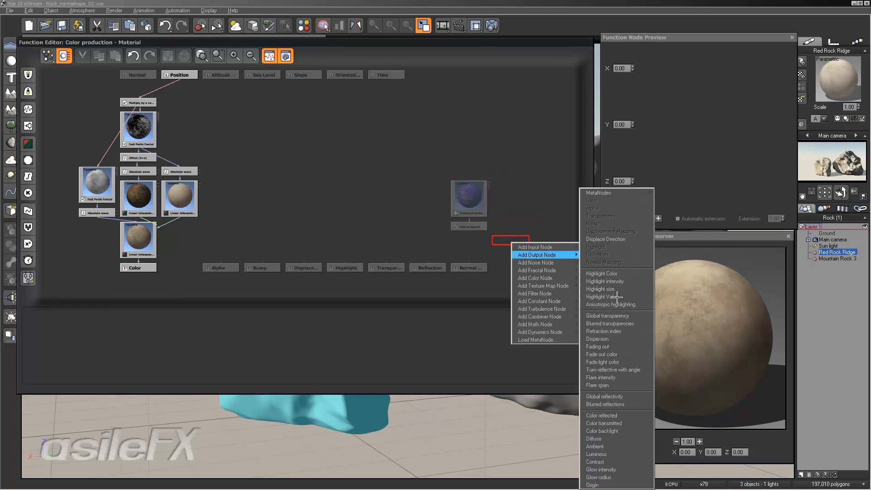
click(603, 485)
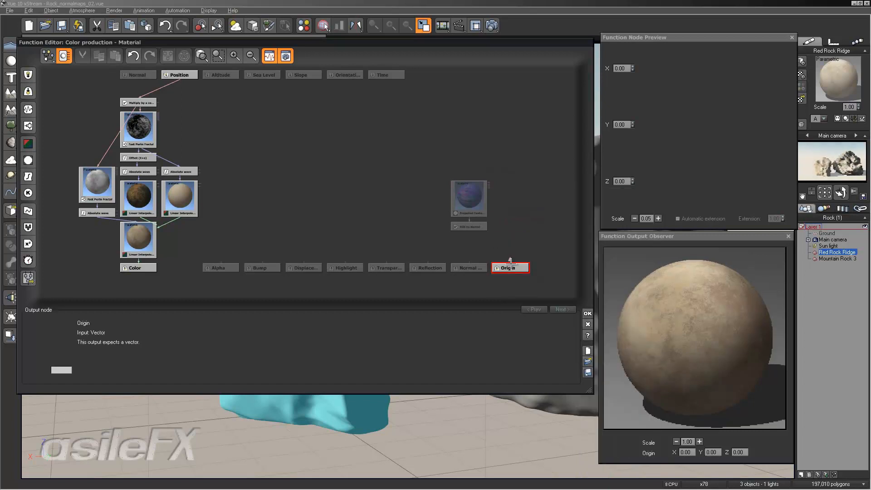
drag(470, 230, 510, 267)
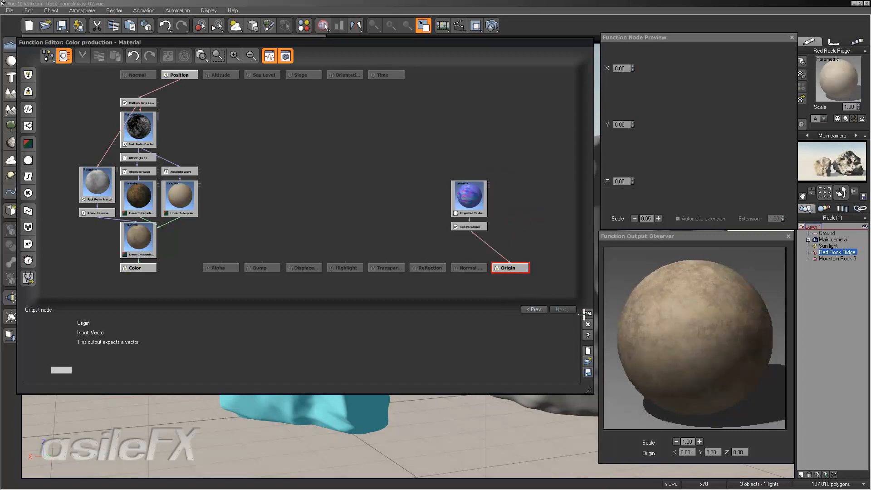
click(588, 313)
click(320, 225)
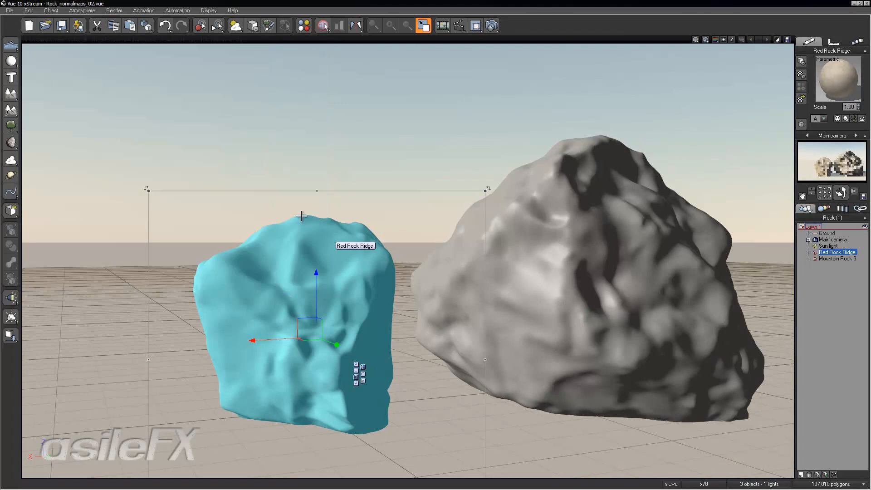
Render the scene to check both rocks and close the render display
click(493, 25)
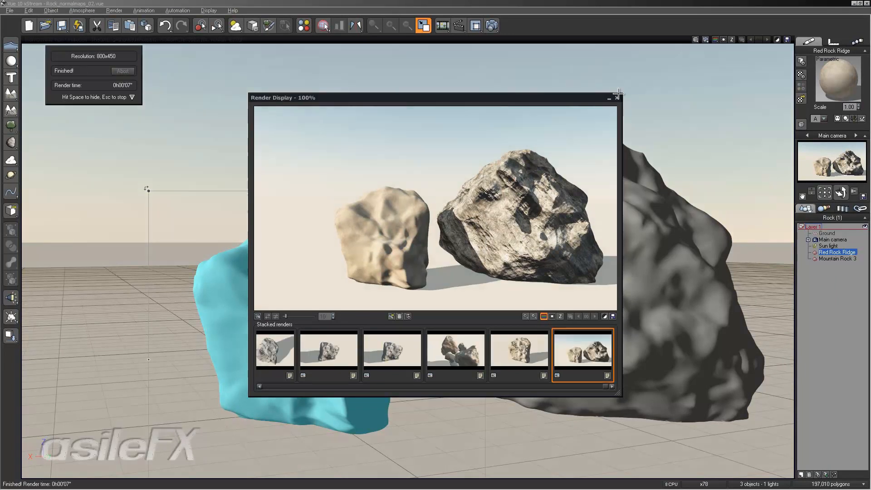
click(616, 97)
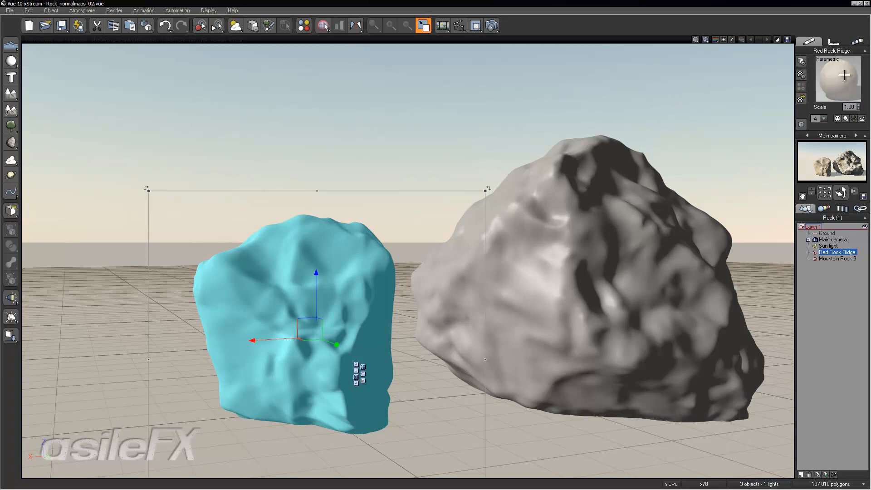
Copy the Red Rock Ridge material onto the Mountain Rock and open its color production graph in the Function Editor
click(618, 217)
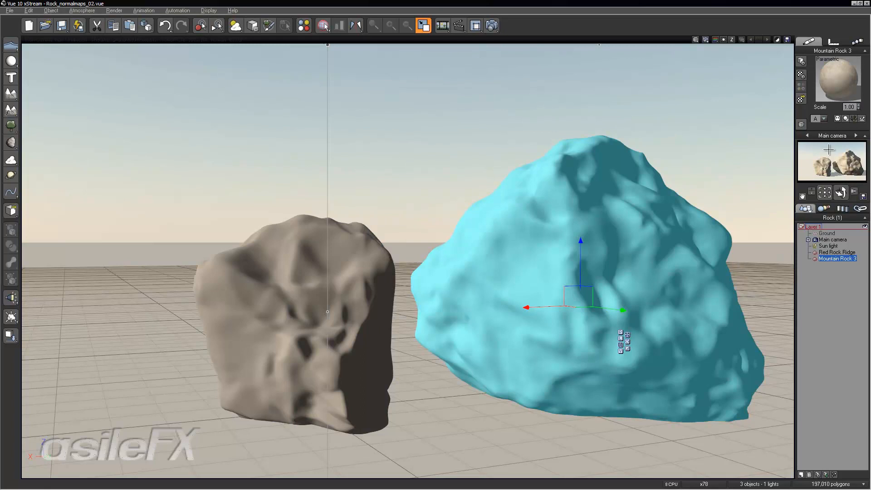
double_click(839, 80)
right_click(78, 219)
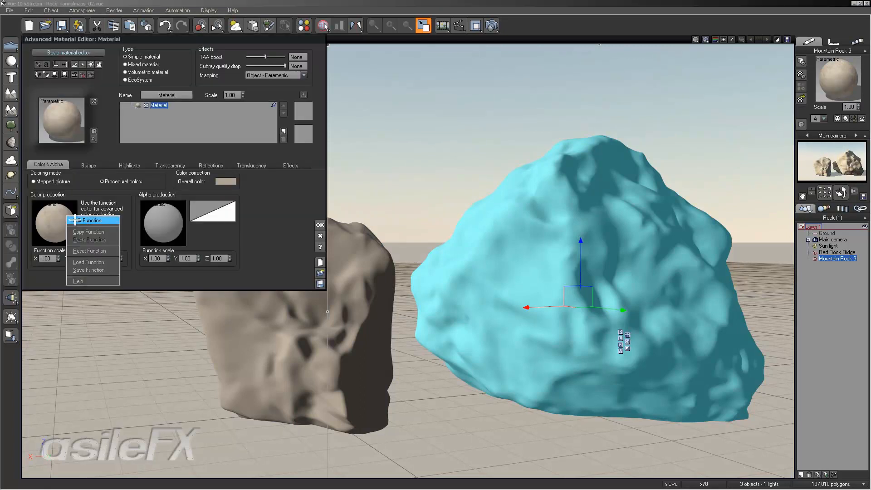
click(82, 220)
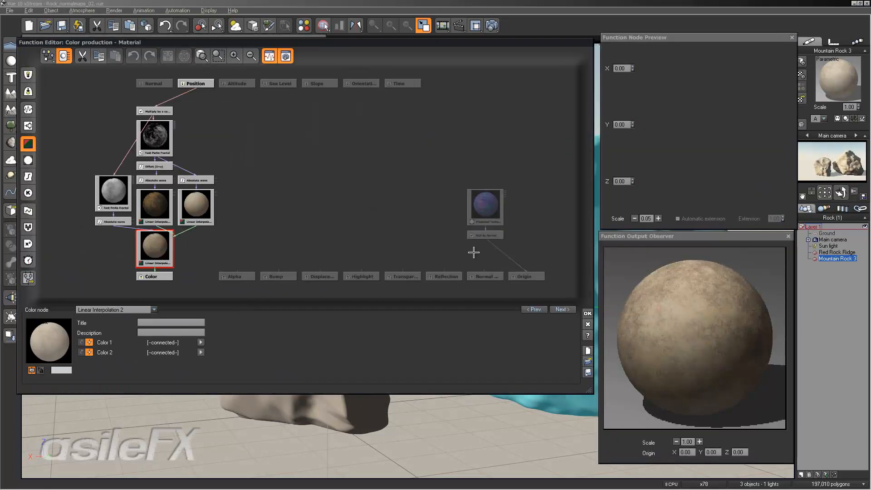
Replace the Mountain Rock material's RGB to Normal link to Origin with one to the Normal Mapping output, and accept the material
click(484, 277)
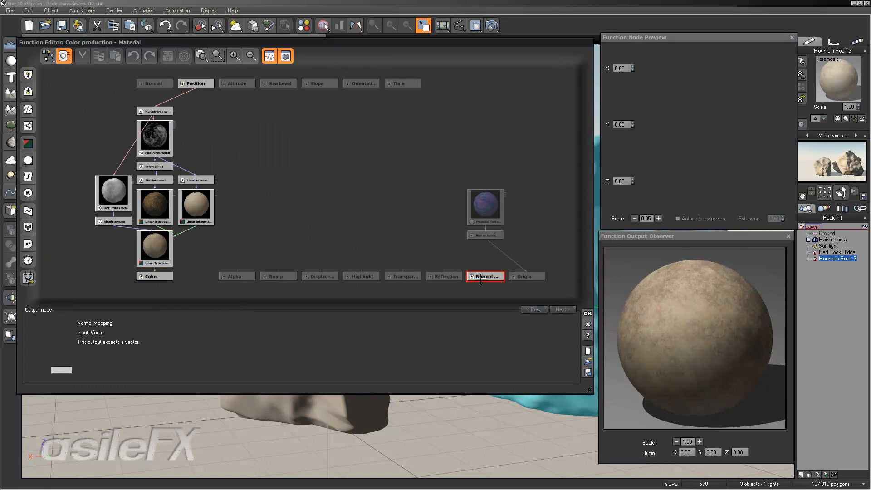
click(509, 258)
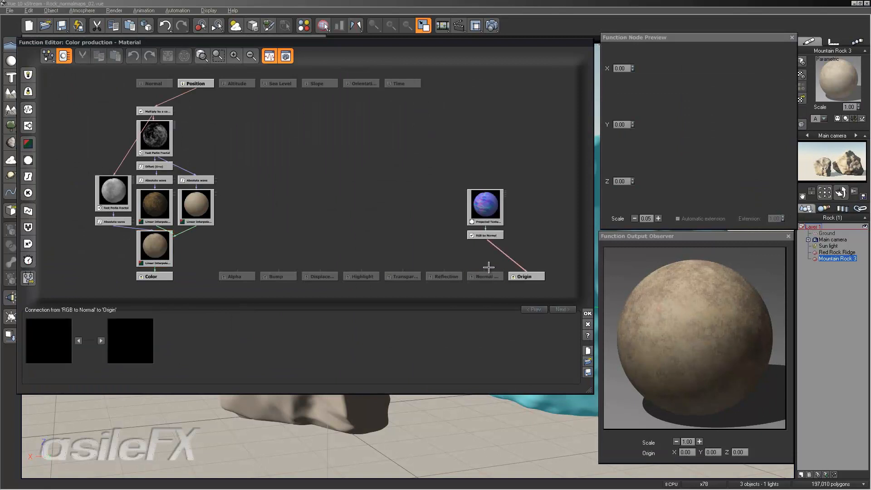
key(Delete)
drag(486, 234, 485, 274)
click(588, 313)
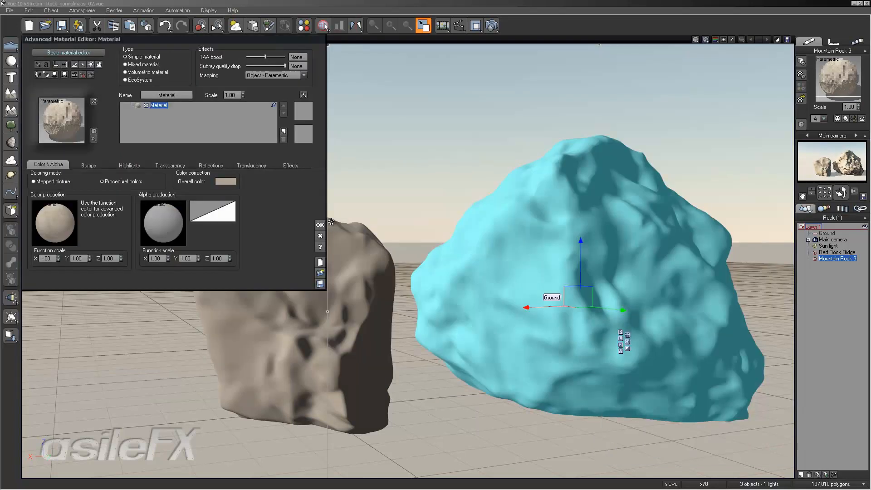
click(324, 224)
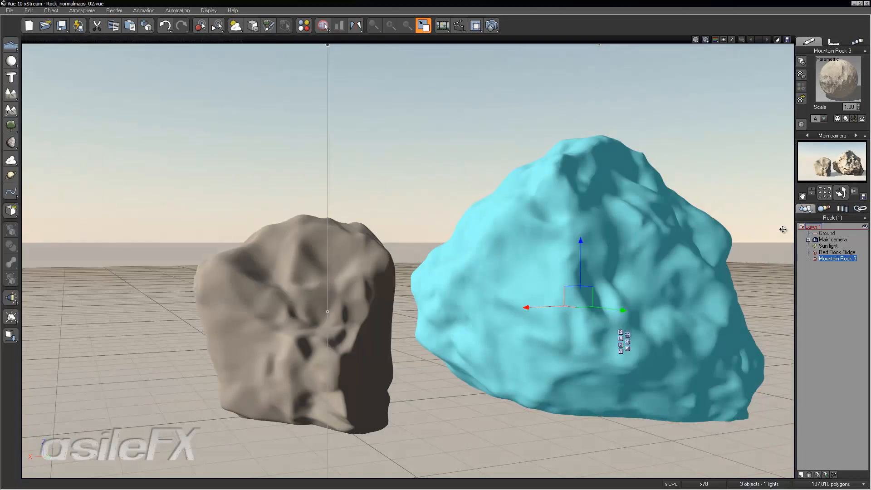
Relink RGB to Normal from Origin to Normal Mapping in the Red Rock Ridge material's color graph, accept it, and render the scene
click(838, 252)
right_click(830, 79)
click(797, 82)
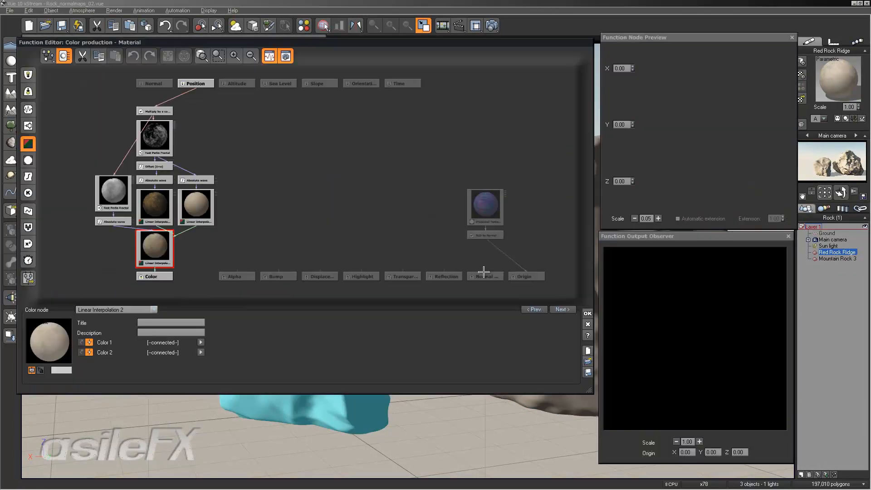
drag(484, 272, 487, 239)
click(505, 255)
key(Delete)
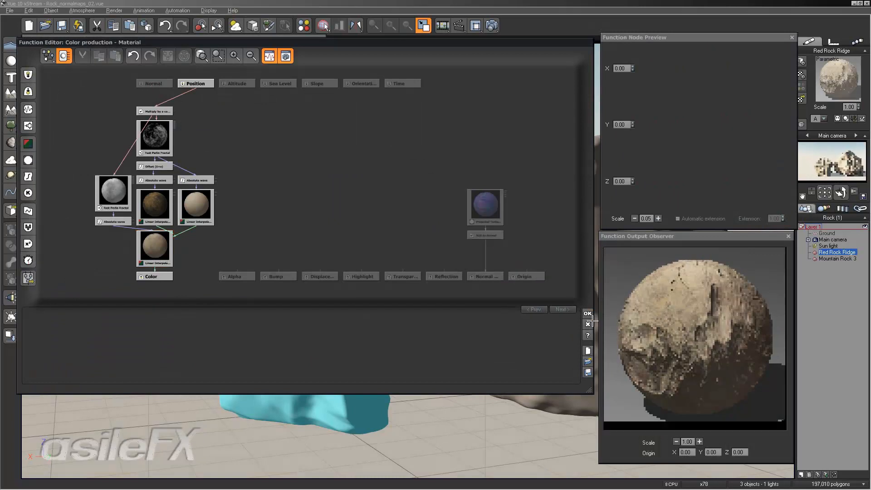
click(588, 313)
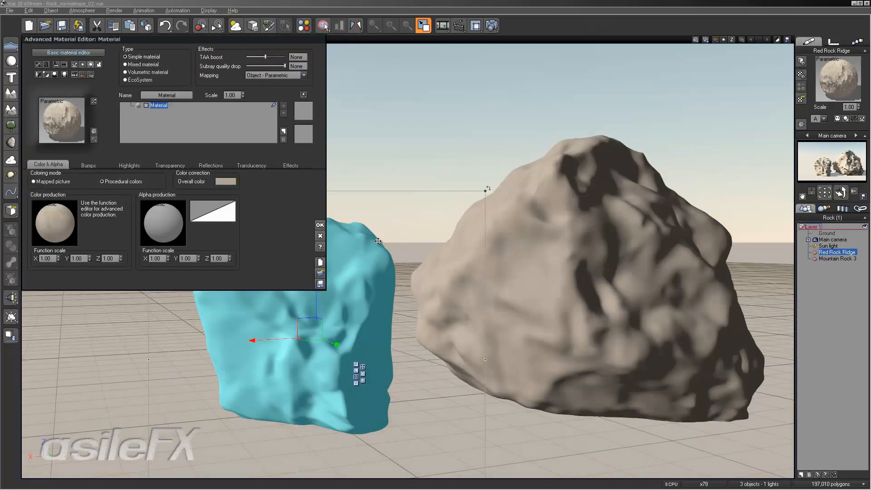
click(320, 225)
click(491, 19)
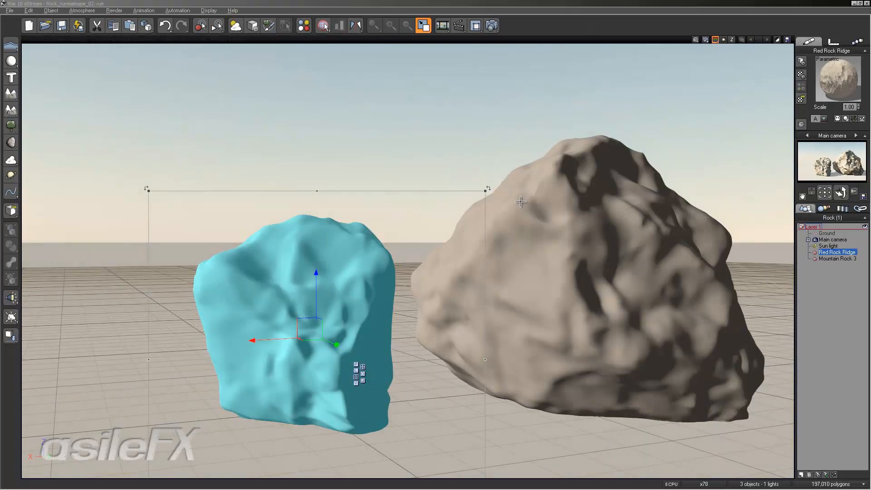